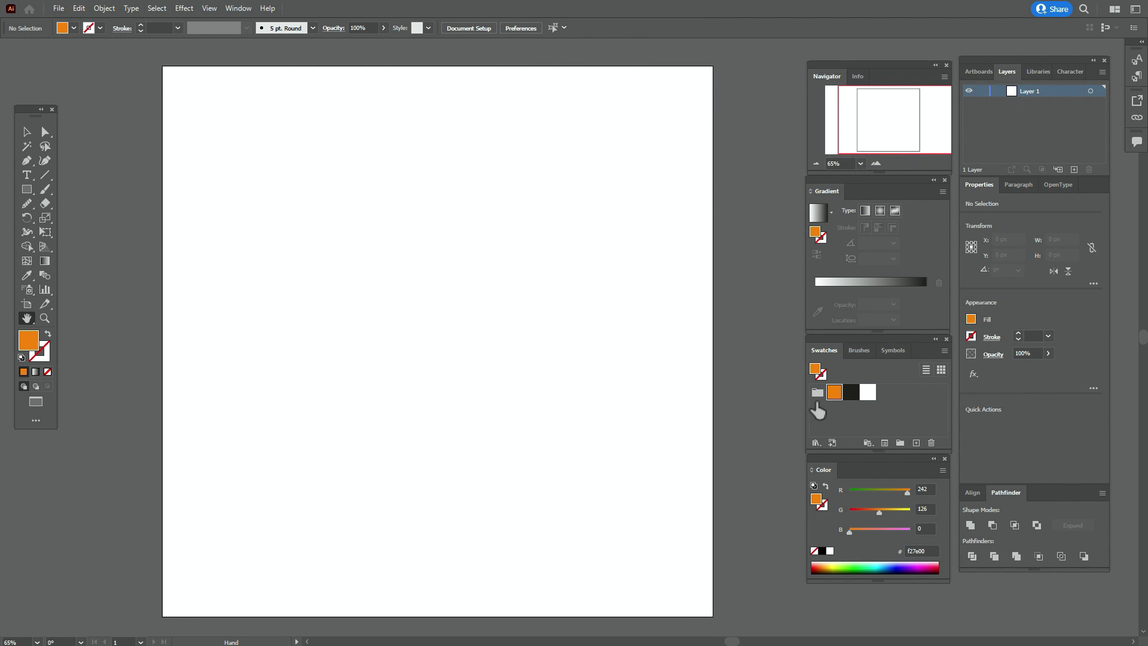
Draw an orange 1000 × 1000 px background rectangle covering the whole artboard and lock it
click(27, 189)
drag(163, 64, 714, 614)
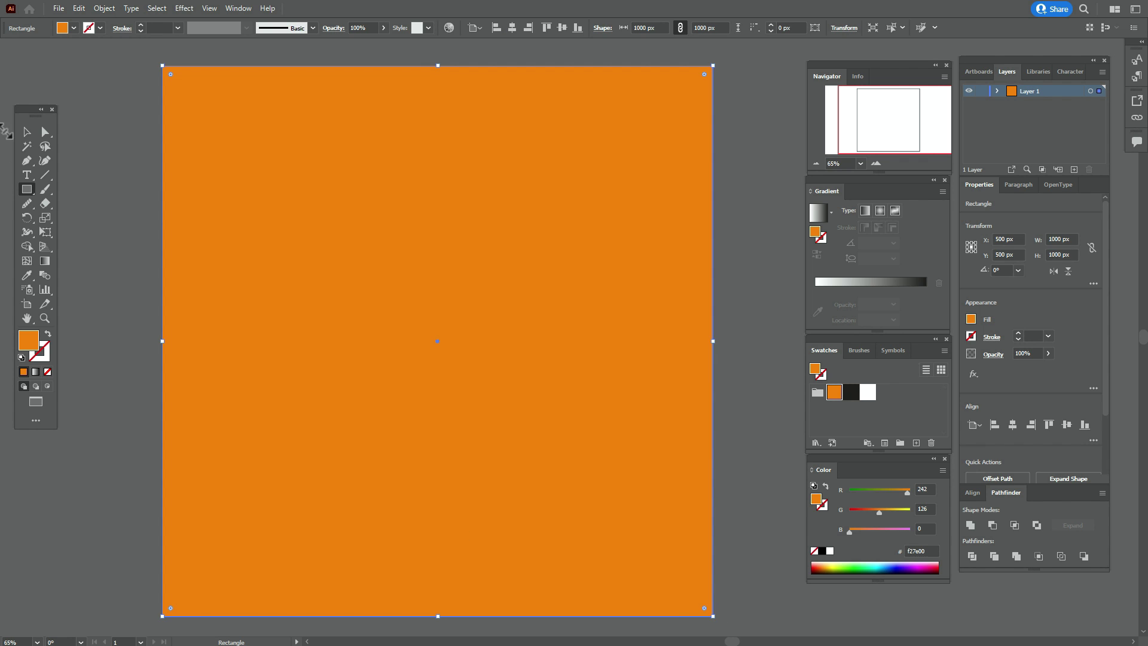
key(v)
click(73, 140)
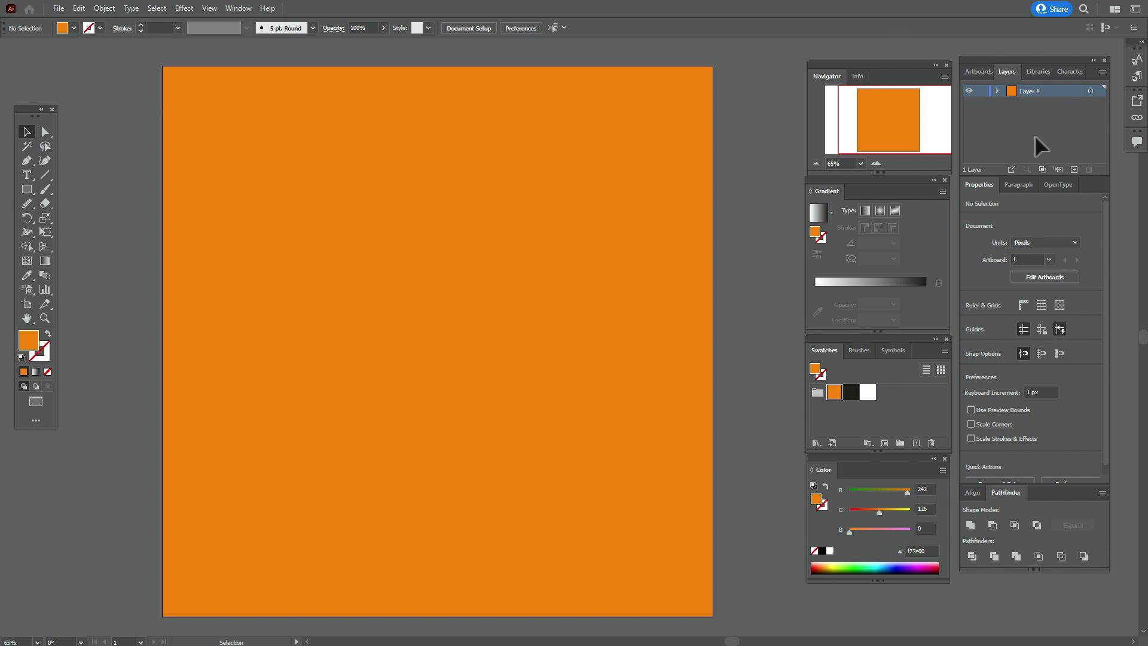
click(998, 91)
Create a white circle 388 px wide and 388 px high
click(867, 392)
drag(25, 188, 87, 217)
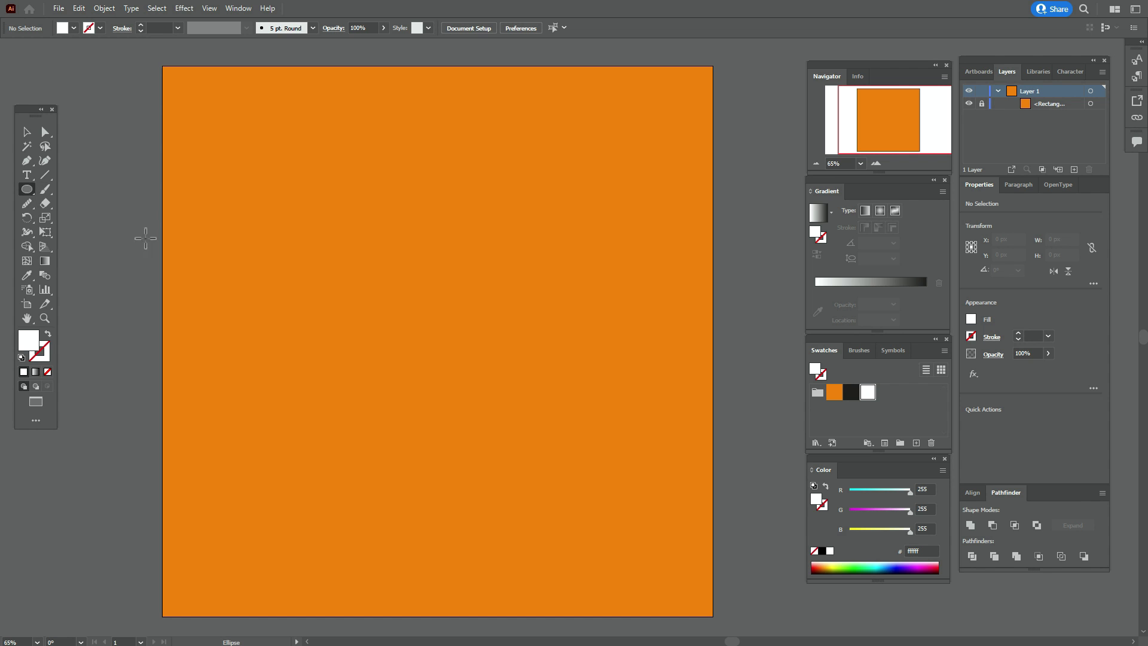
click(415, 311)
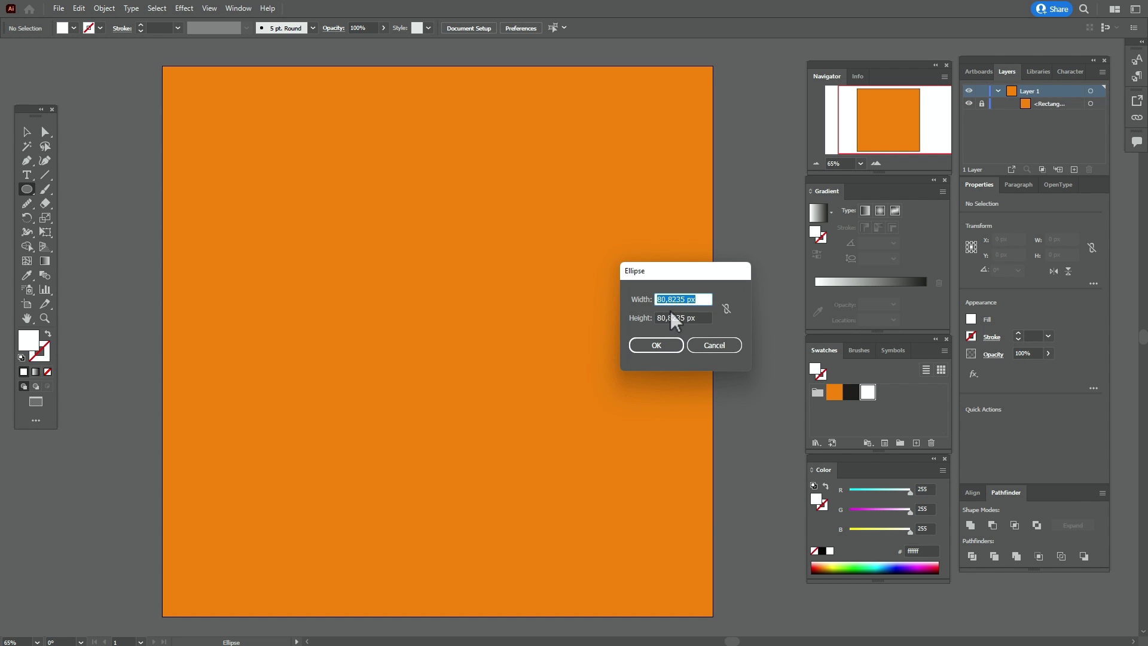
text(388)
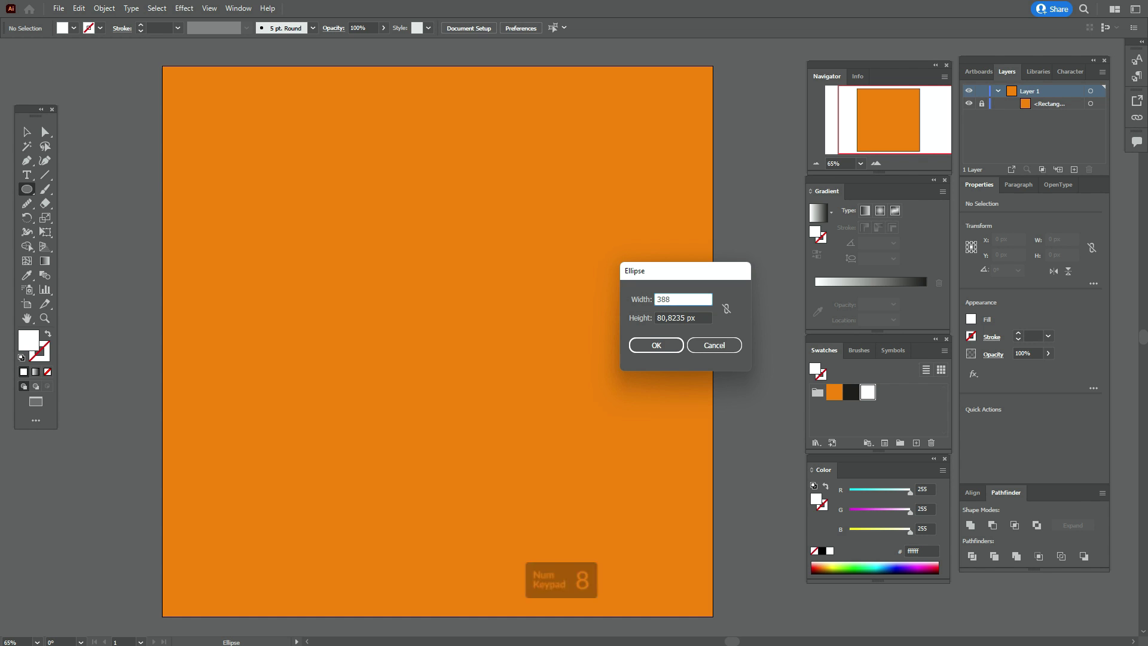
key(Tab)
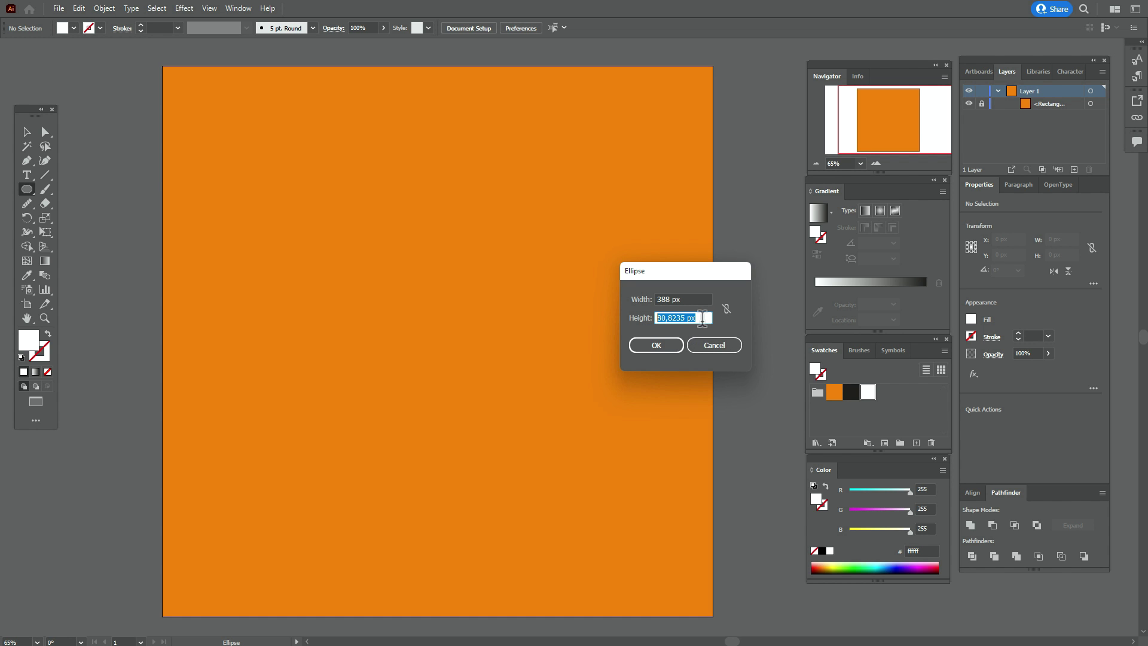
text(388)
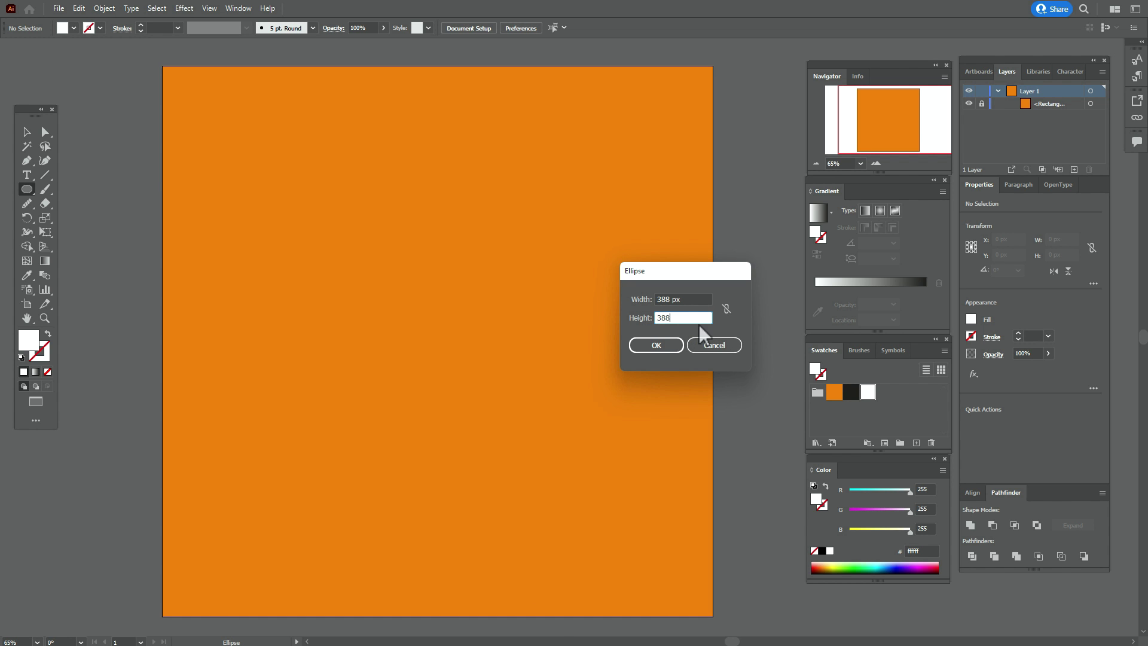
click(670, 345)
Move the white circle to the horizontal centre of the artboard, in its upper half, with its centre at about X 500, Y 394 px
click(26, 131)
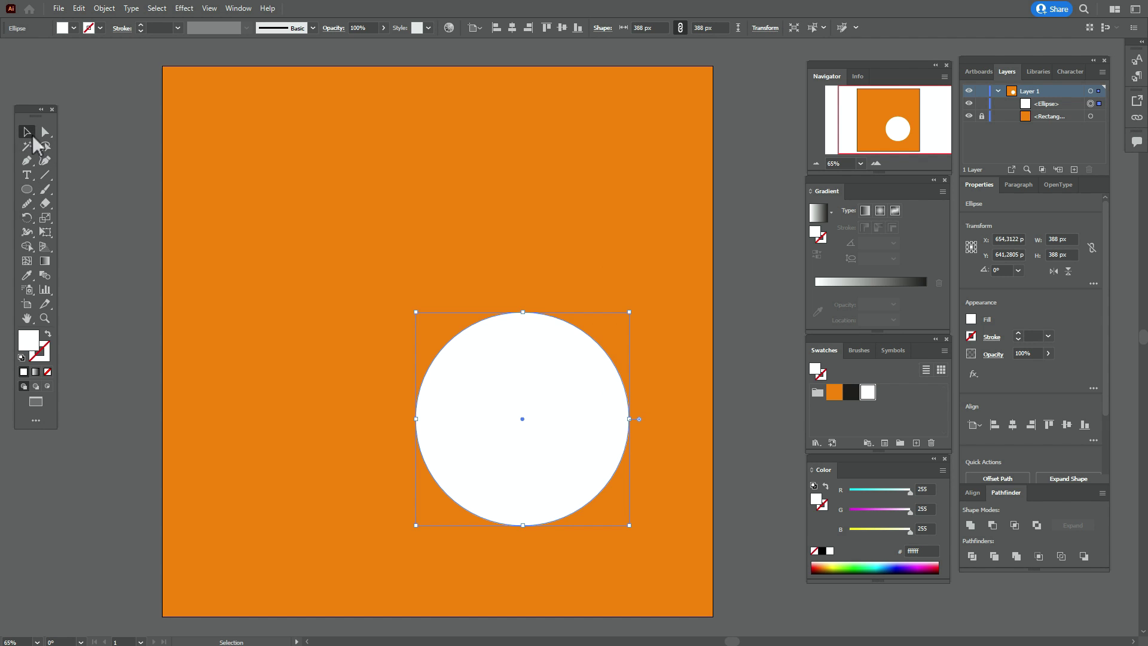
drag(582, 430, 489, 287)
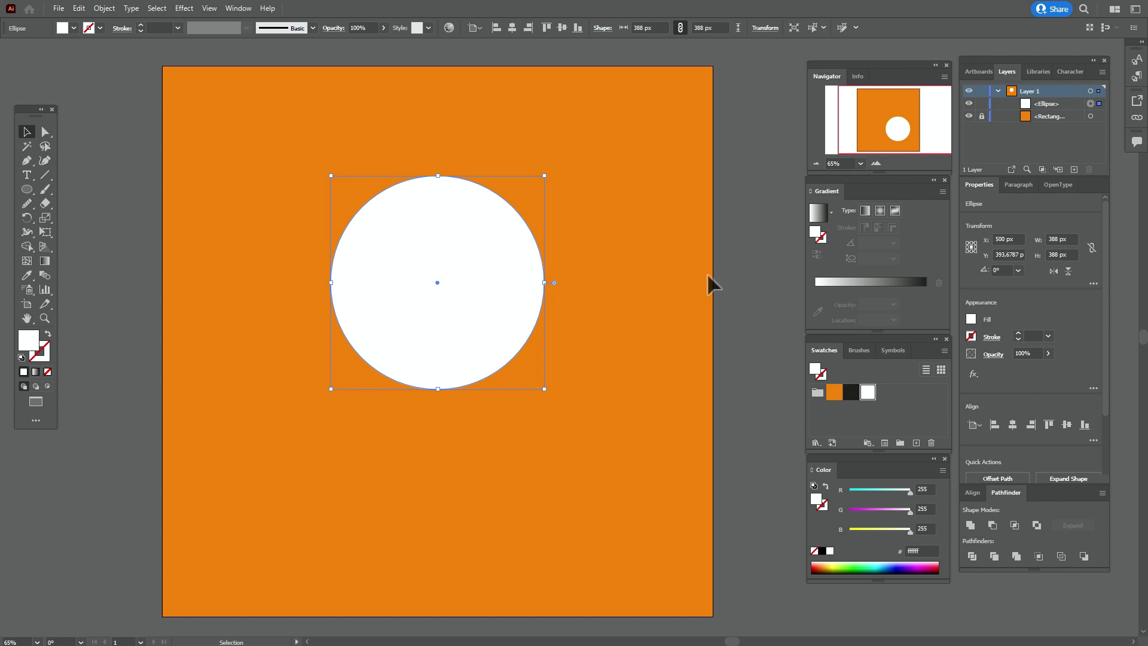
click(727, 281)
Move the circle's top anchor point straight down 15 px to flatten its top
click(45, 132)
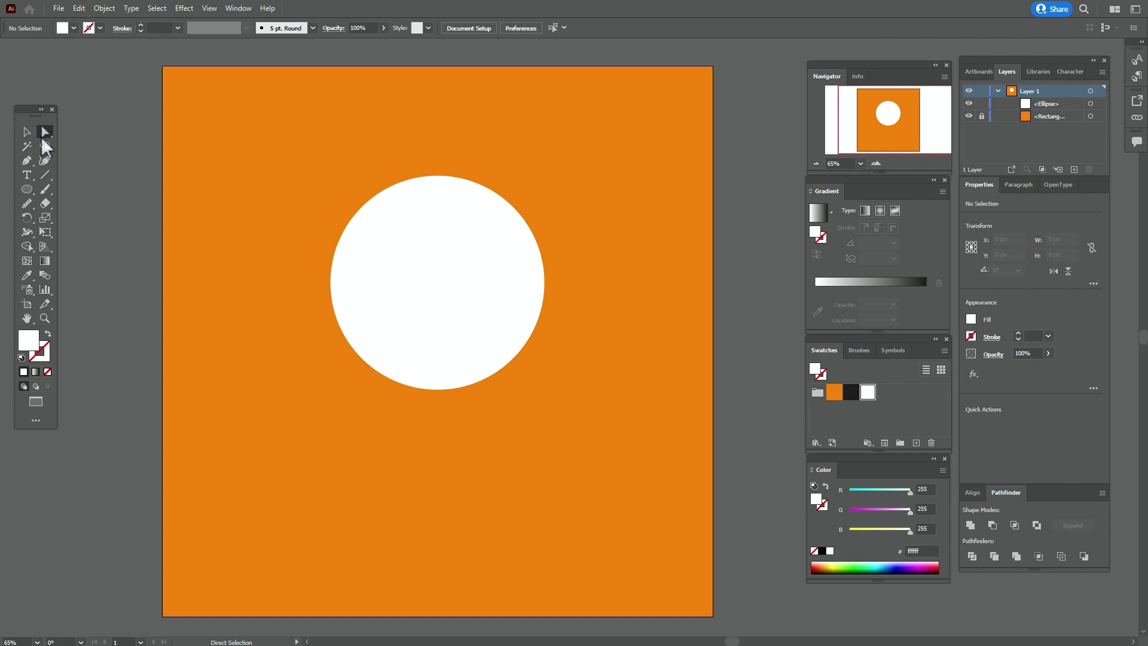
click(437, 177)
key(Down)
key(Down)
key(Down)
key(Down)
key(Down)
key(Down)
key(Down)
key(Down)
key(Down)
key(Down)
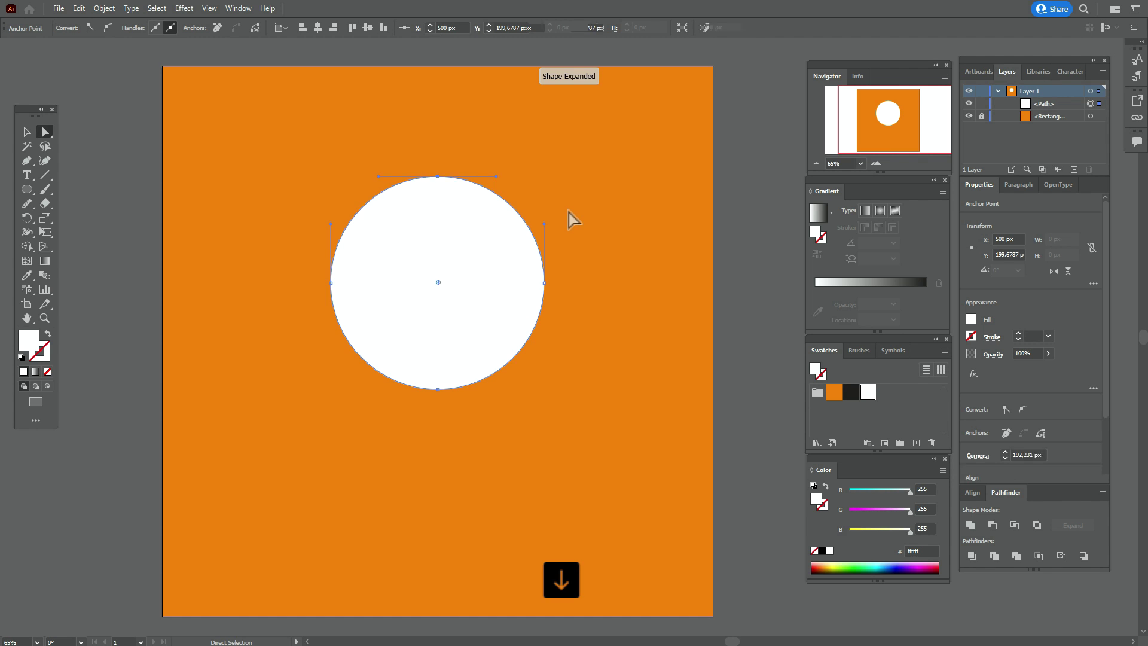
key(Down)
key(Down)
key(Down)
key(Down)
key(Down)
key(Down)
key(Down)
key(Down)
key(Down)
key(Down)
key(Down)
key(Down)
key(Down)
key(Down)
key(Down)
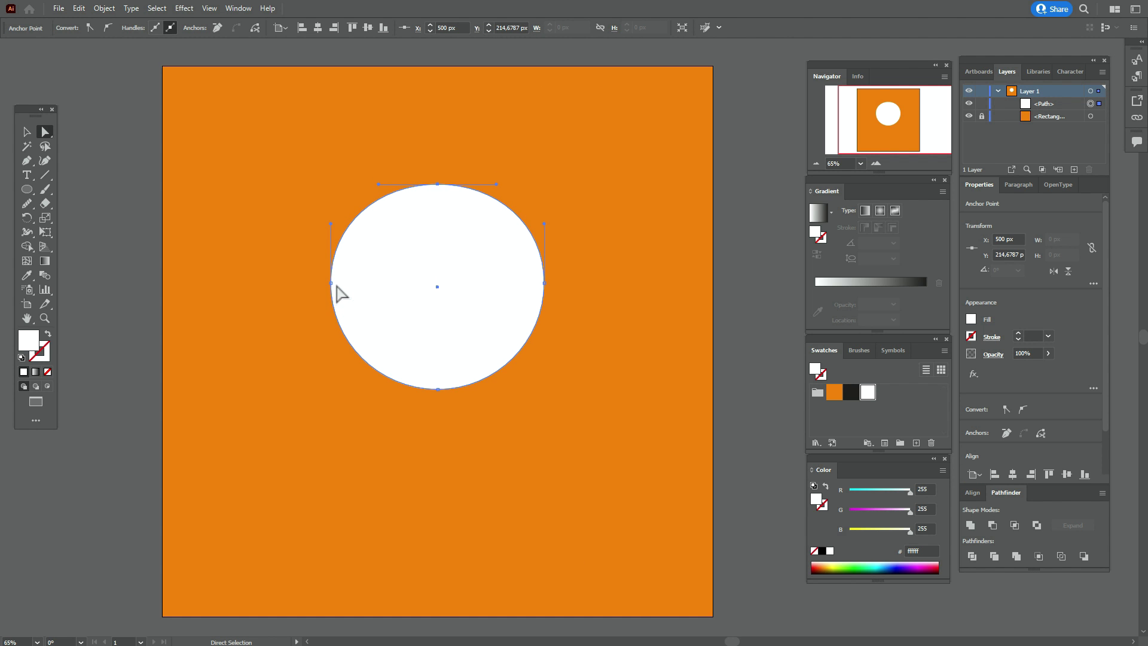
Nudge the left and right anchor points of the flattened circle up by a few pixels together
shift+click(544, 283)
key(Up)
key(Up)
key(Up)
key(Up)
key(Up)
key(Up)
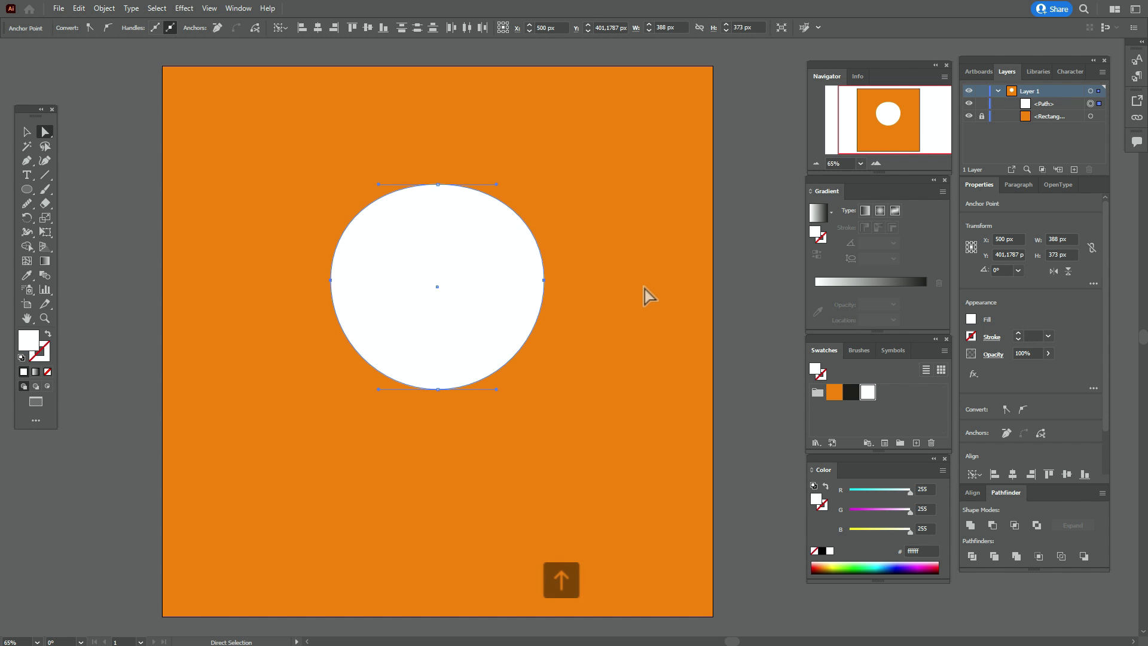
key(Up)
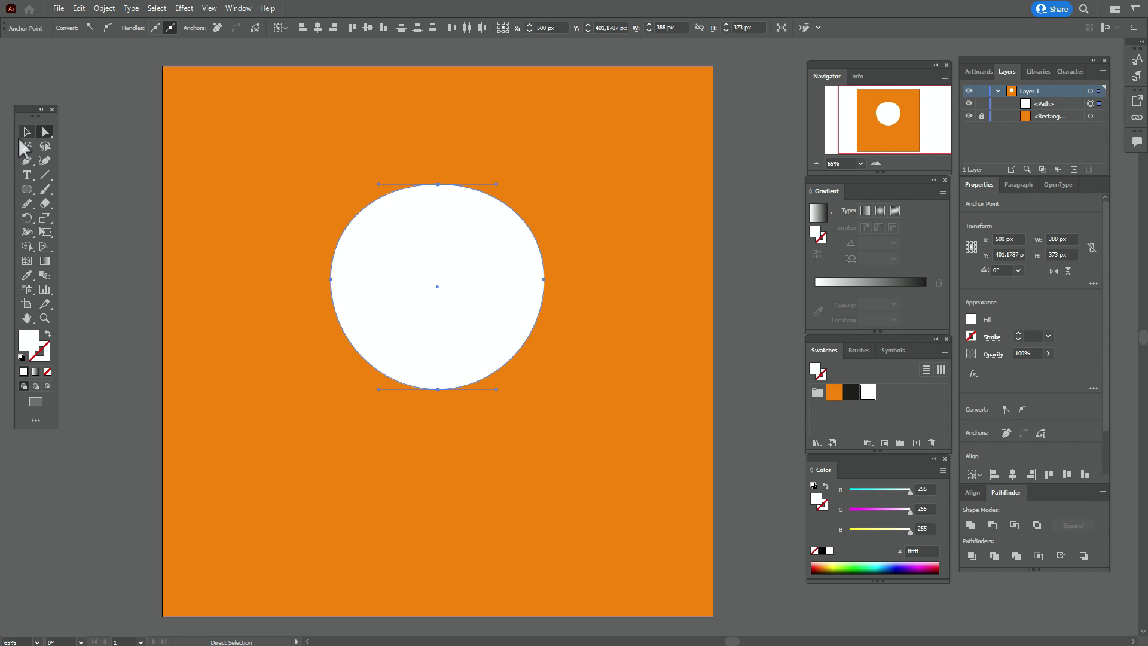
click(91, 166)
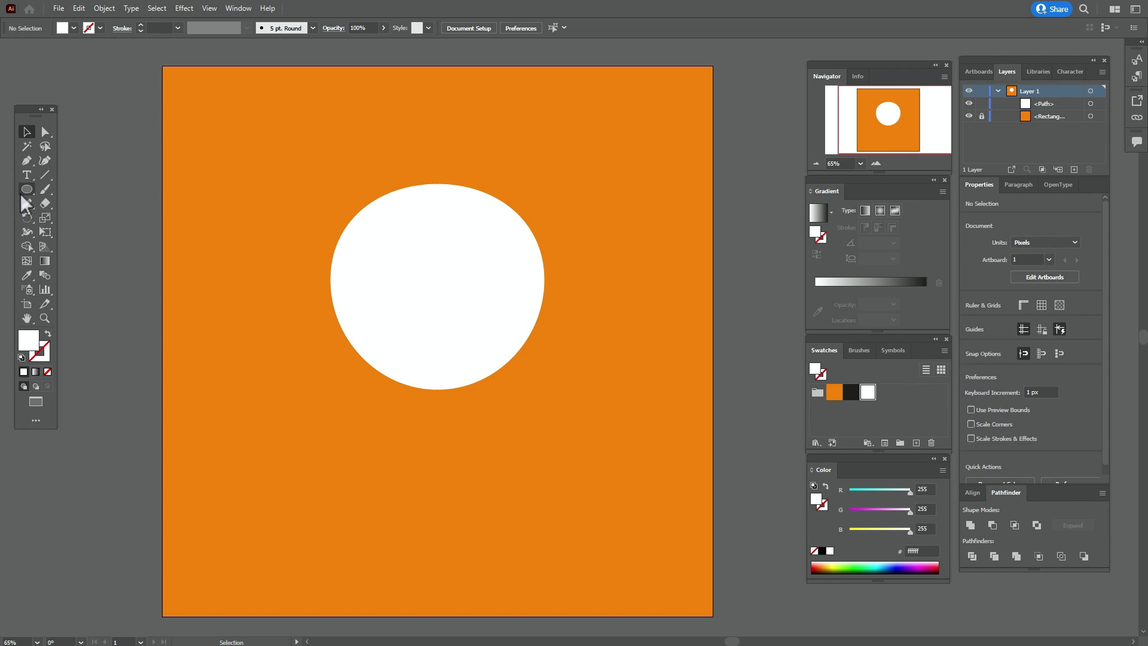
Create a white rectangle 108 px wide and 202 px high below the left side of the round shape
click(26, 192)
click(81, 189)
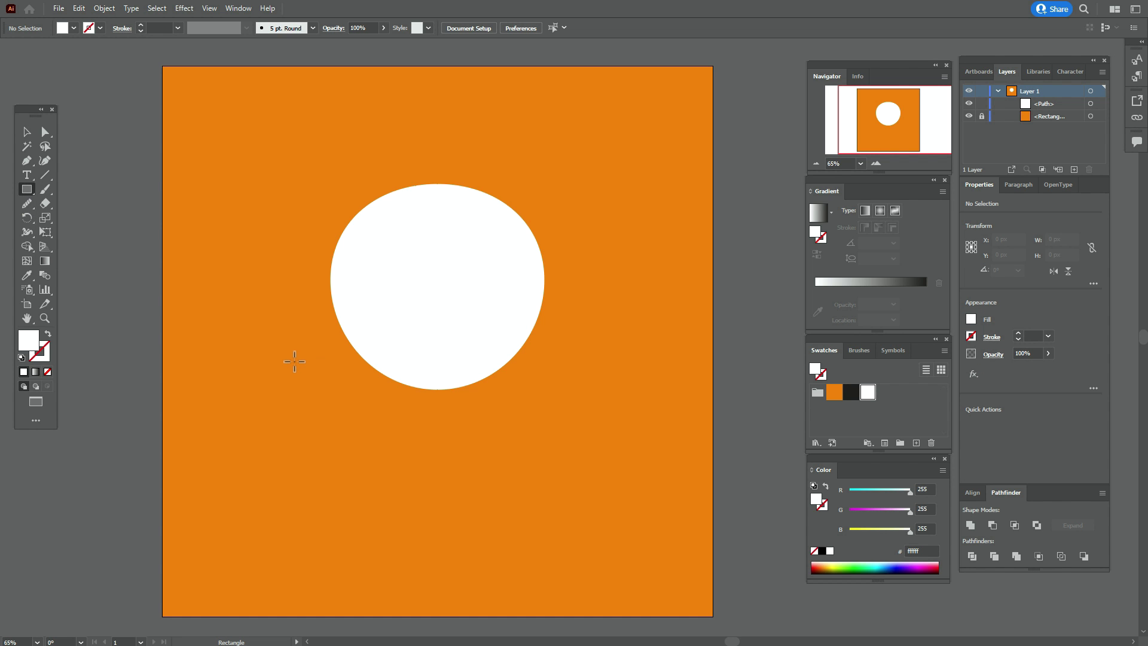
click(294, 361)
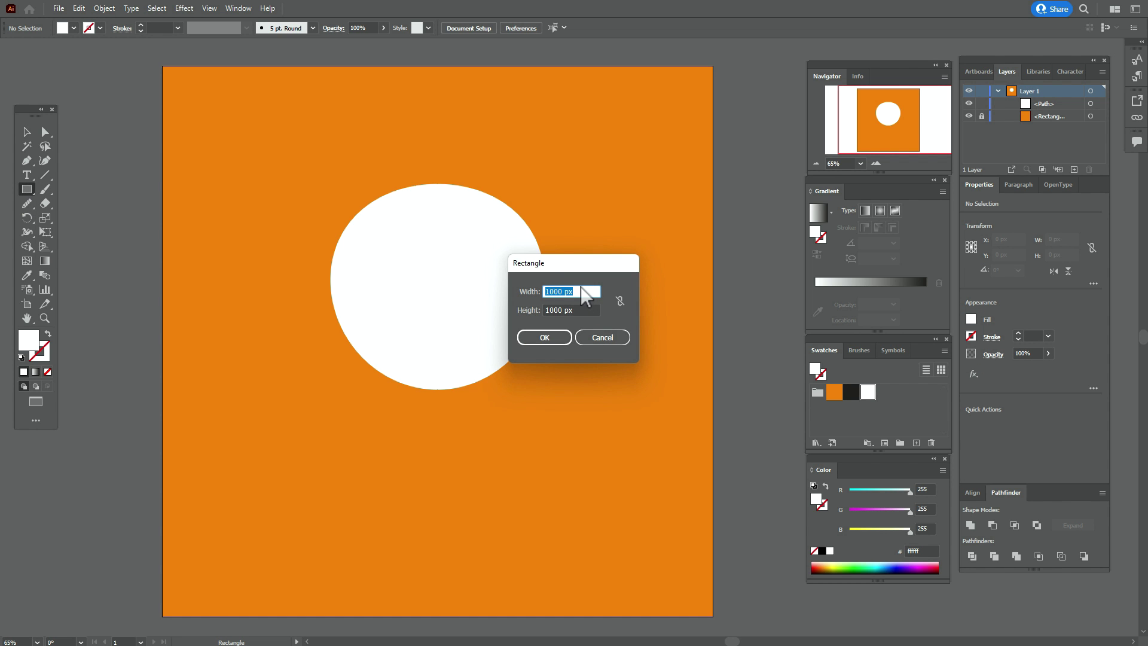
text(108)
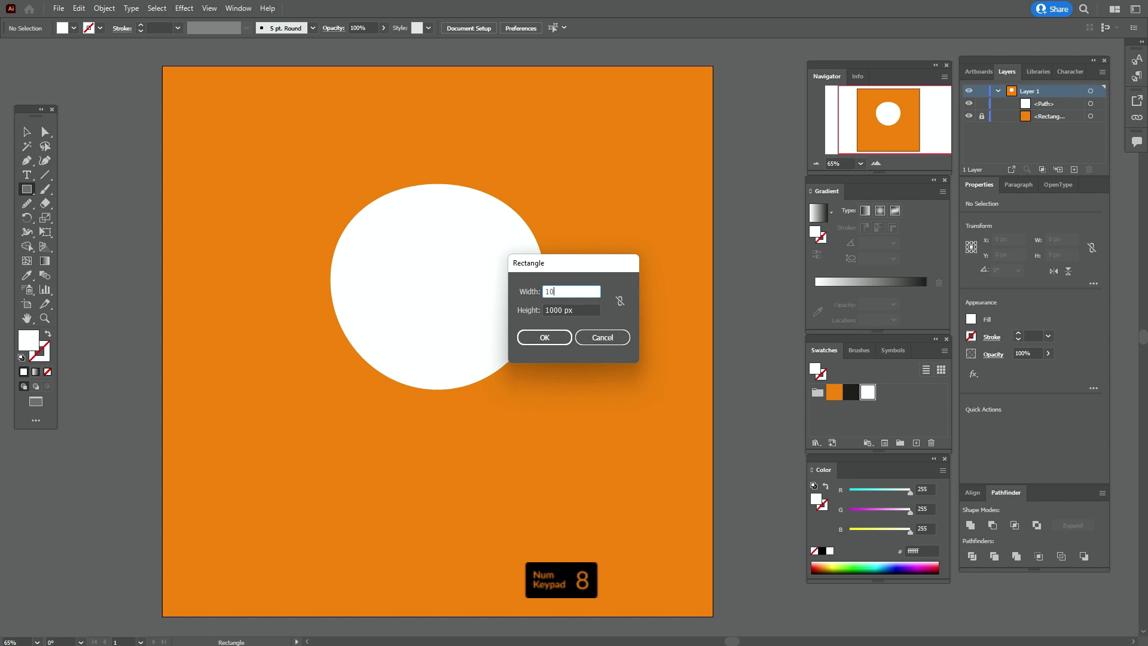
click(590, 309)
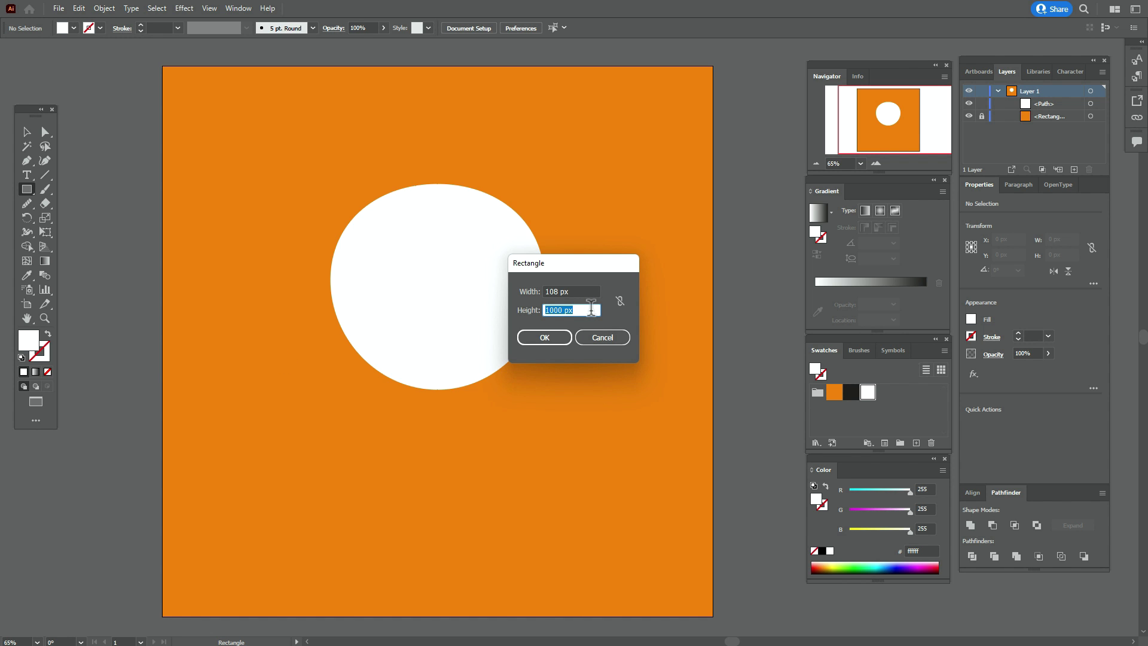
text(202)
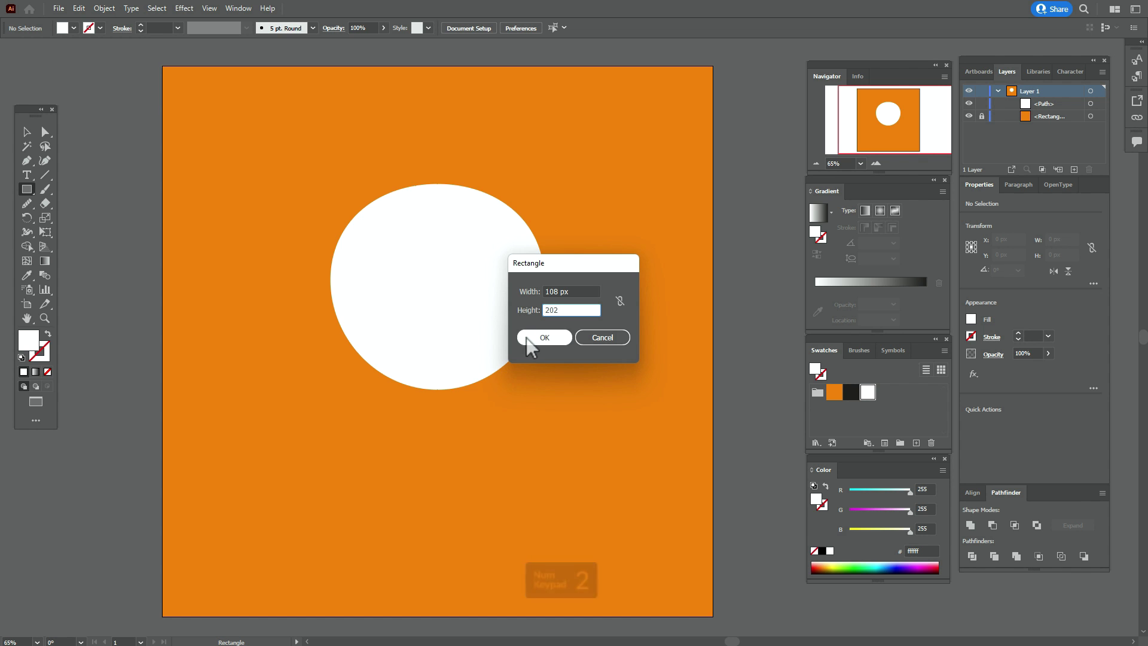
click(526, 338)
Rotate the 108 × 202 px rectangle to about 324° and overlap it with the lower-left edge of the round shape
key(v)
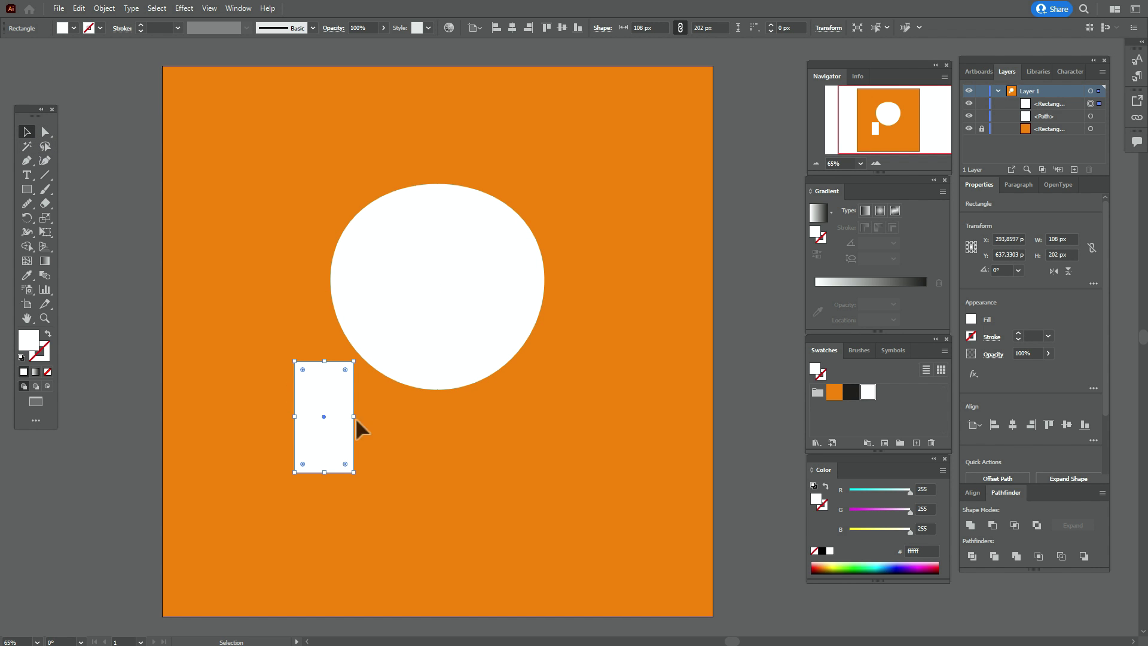
drag(356, 411, 354, 360)
click(737, 318)
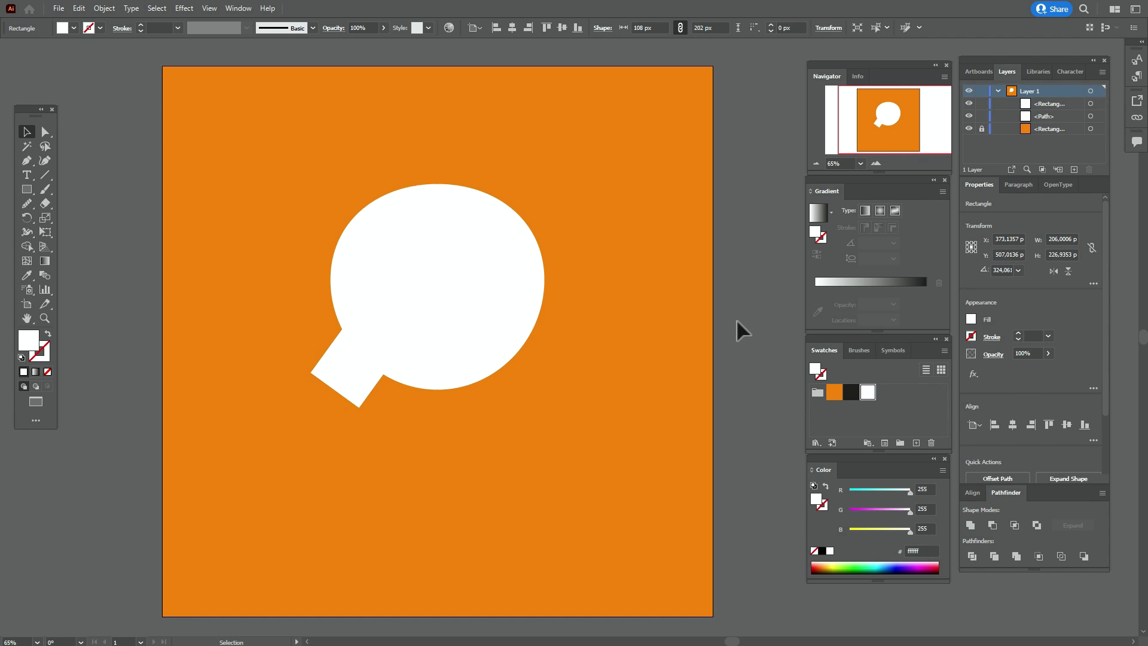
Create a white rectangle 170 × 102 px and centre it against the bottom edge of the round shape
click(27, 189)
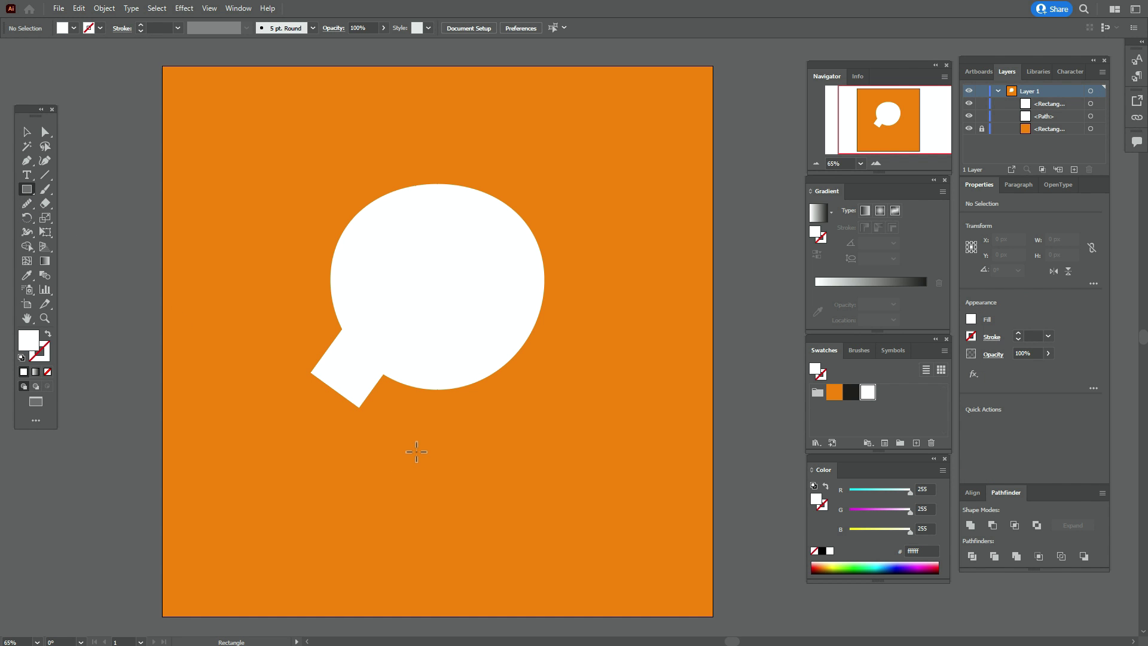
click(417, 452)
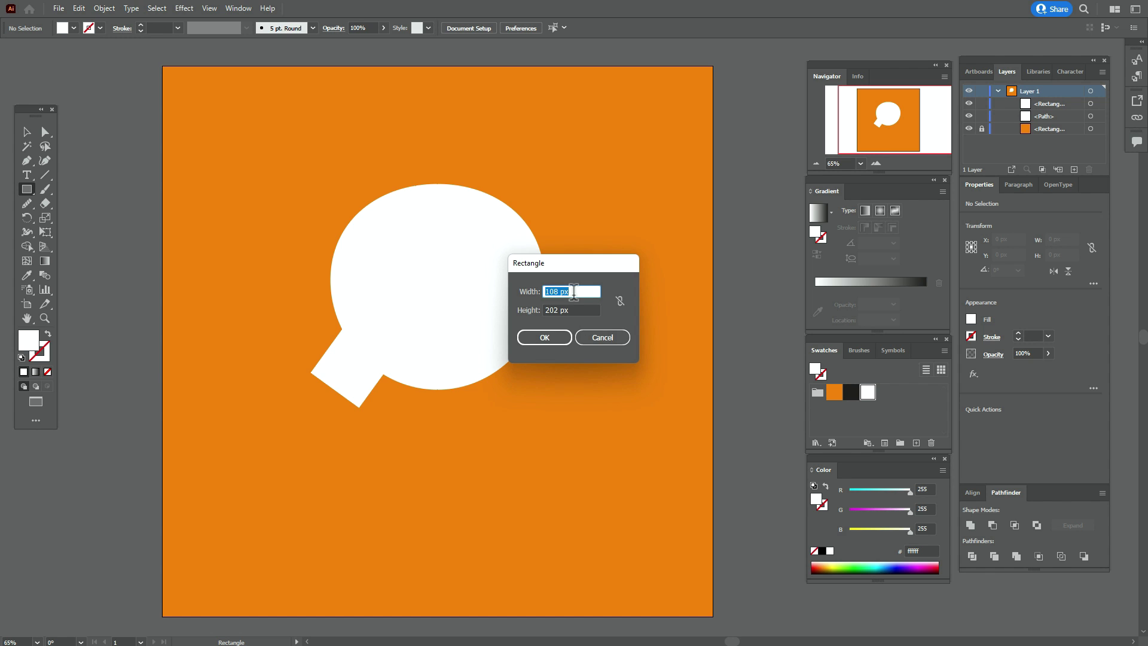
text(170)
key(Tab)
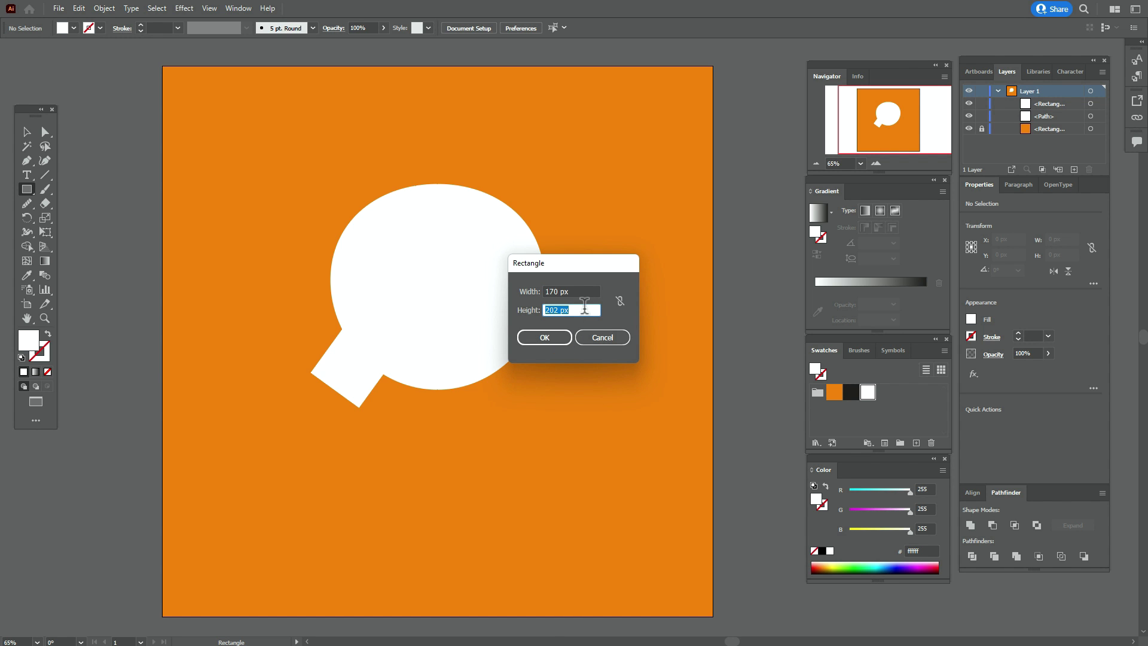
text(102)
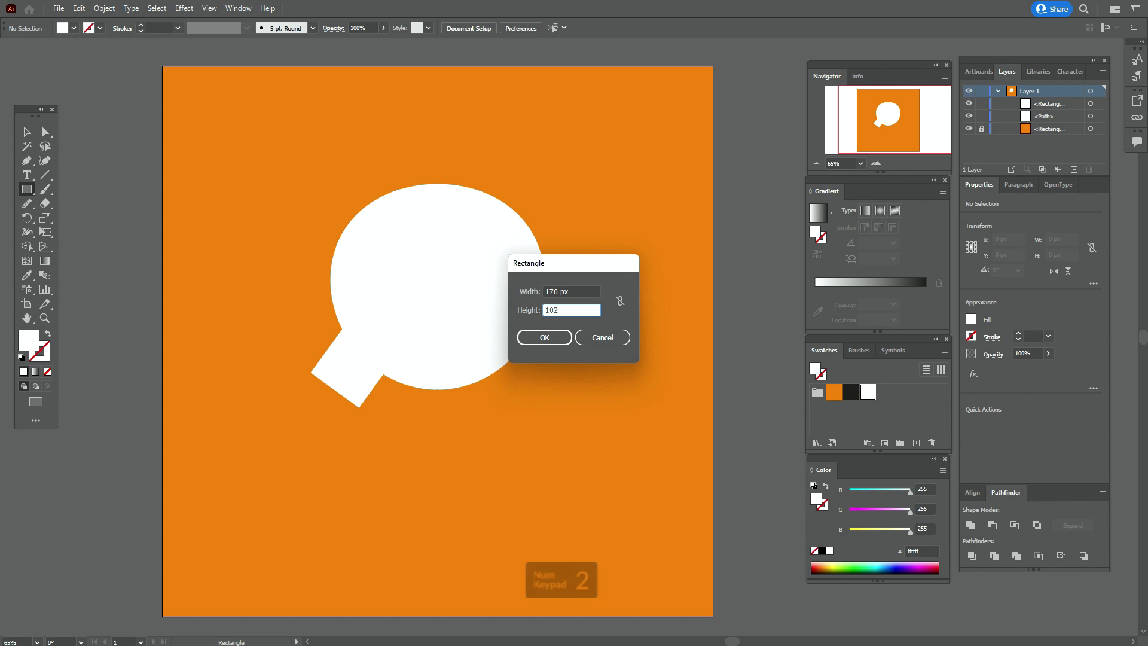
click(542, 338)
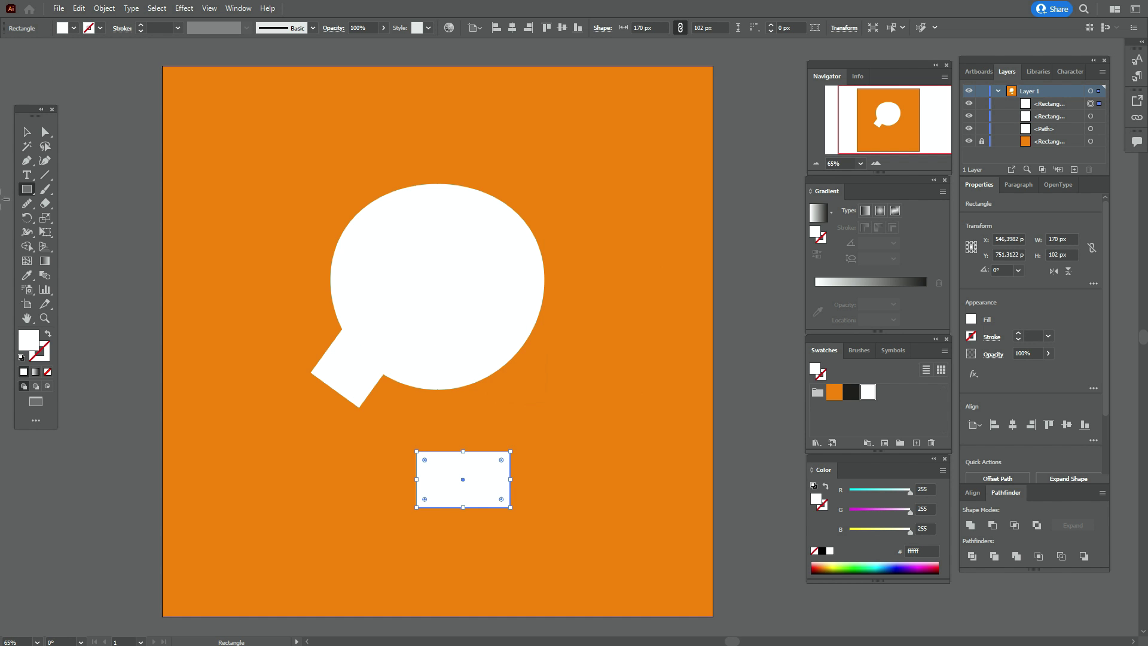
click(29, 135)
drag(488, 501, 459, 412)
Widen the upper end of the tilted rectangle by moving its two upper corner points outward inside the round shape
click(356, 363)
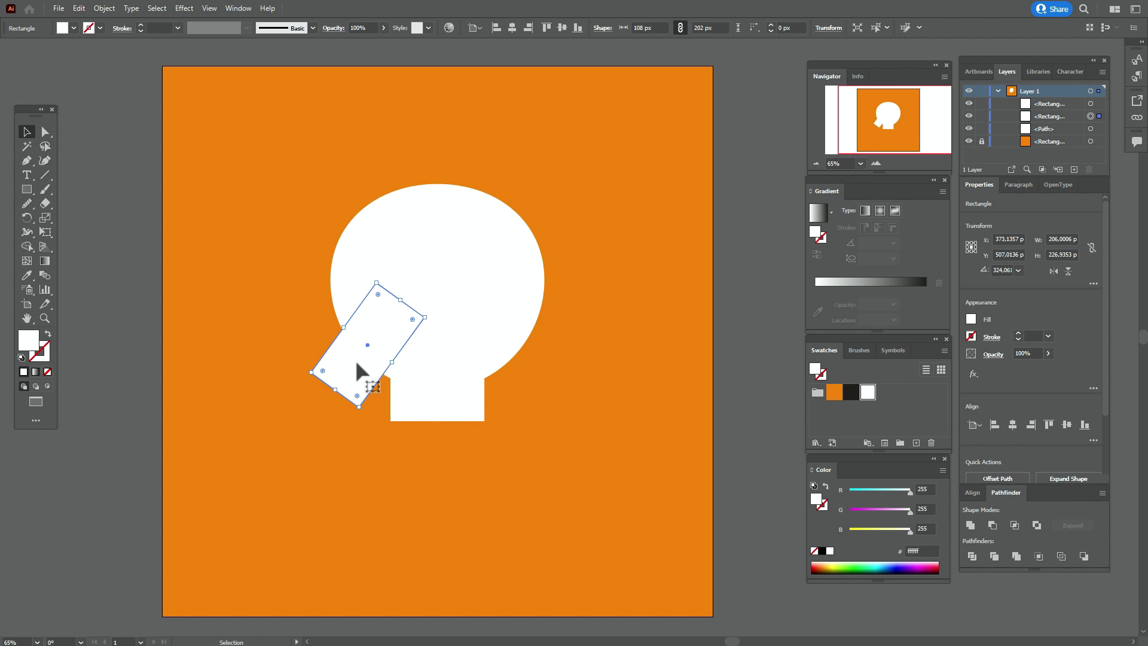
click(46, 132)
click(376, 283)
drag(376, 284, 368, 261)
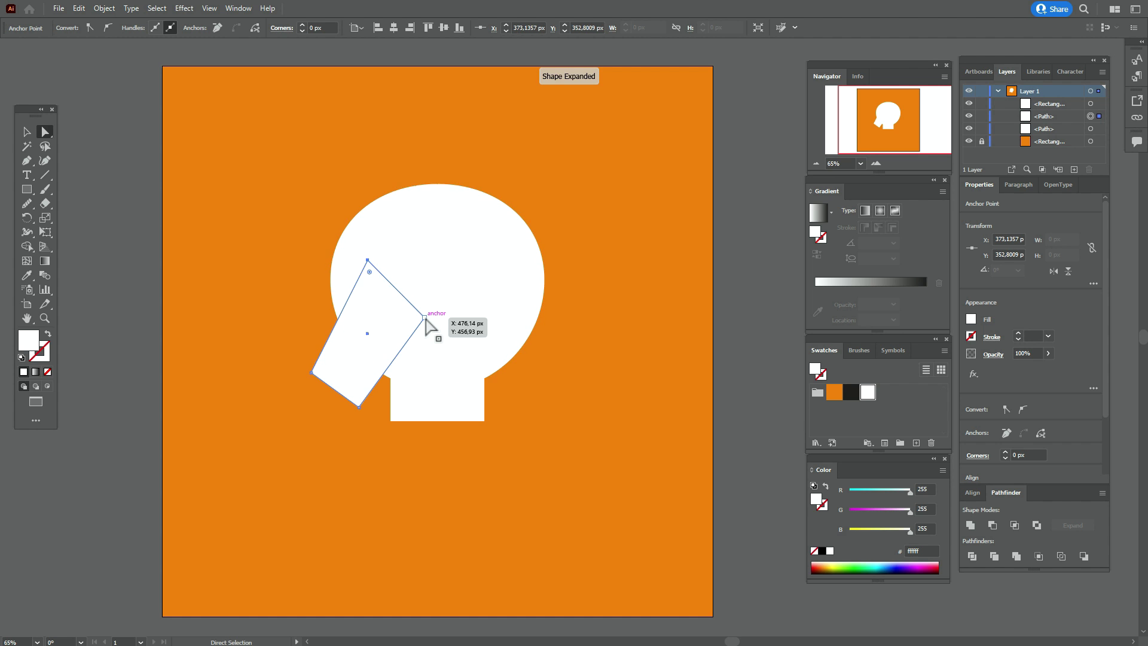
drag(425, 319, 433, 315)
Move the 170 × 102 px rectangle slightly up into the round shape
click(26, 131)
key(ctrl+shift+a)
drag(468, 411, 465, 395)
click(712, 325)
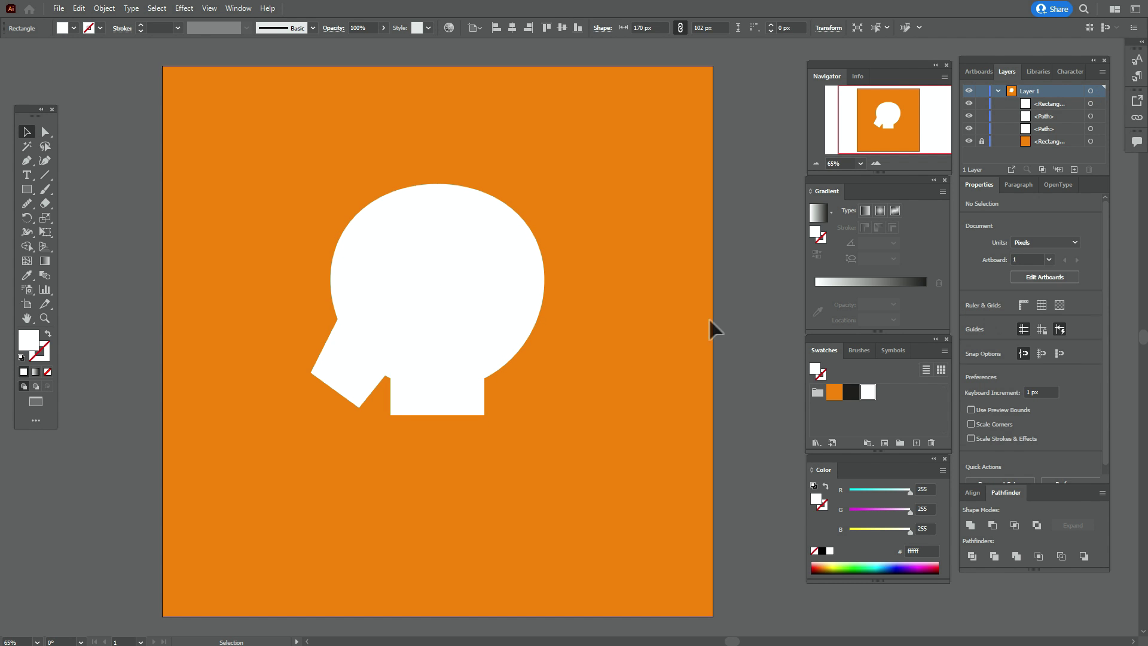
Make a copy of the tilted shape reflected on the vertical axis and place it on the opposite side, level with the original
click(341, 372)
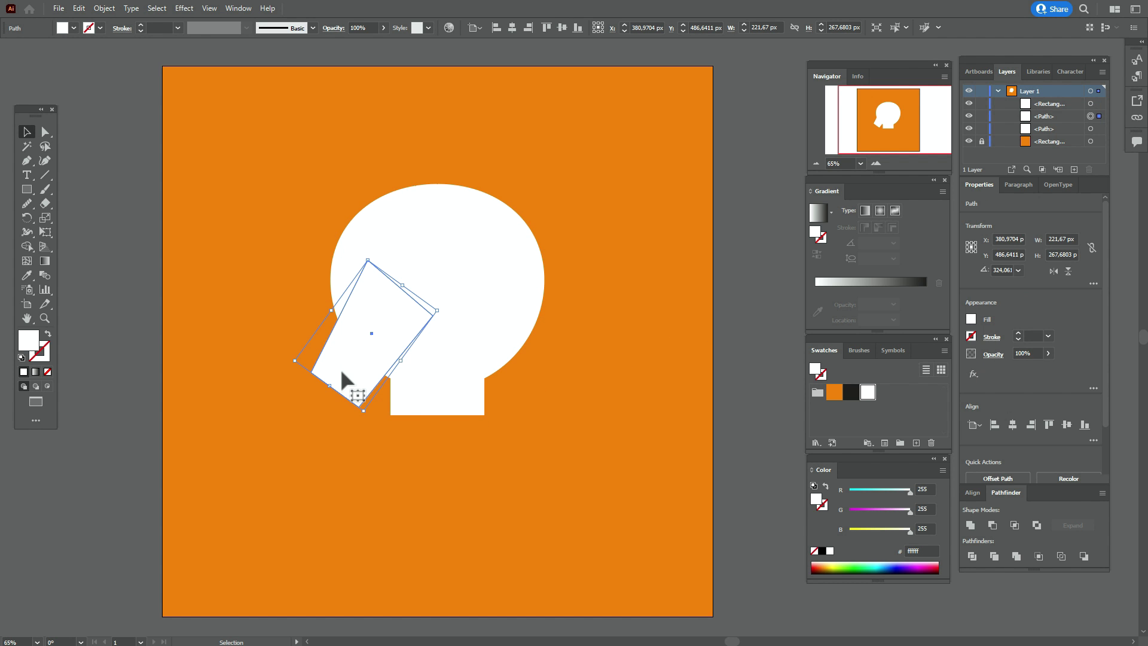
right_click(341, 372)
mouse_move(409, 295)
click(514, 342)
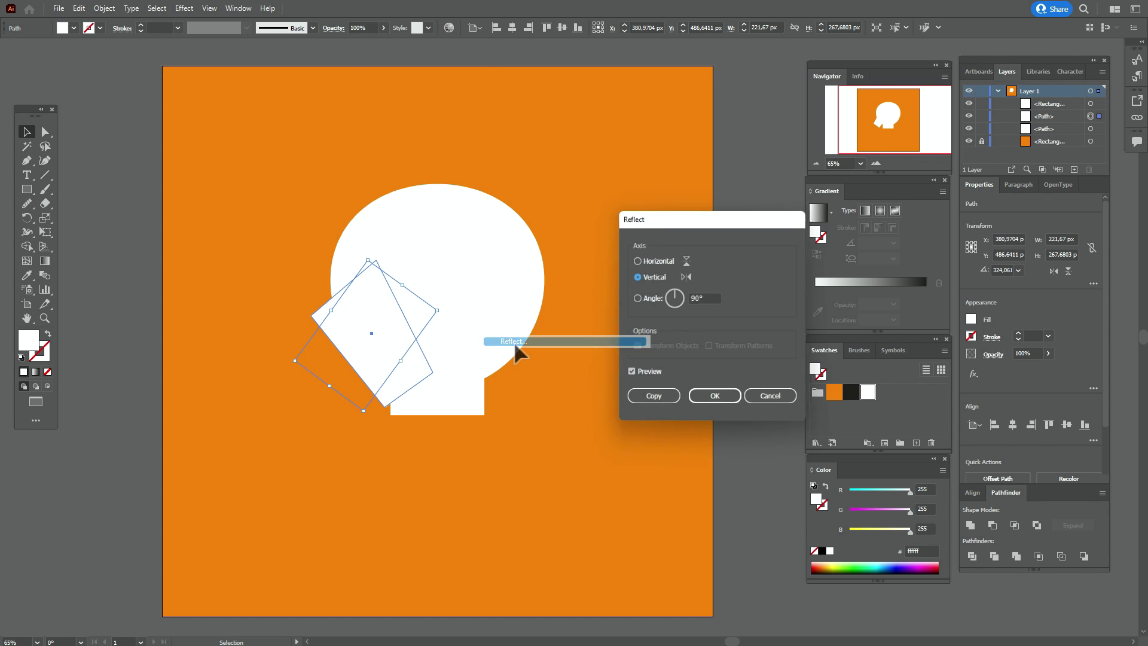
click(653, 400)
drag(371, 327, 507, 327)
shift+click(341, 371)
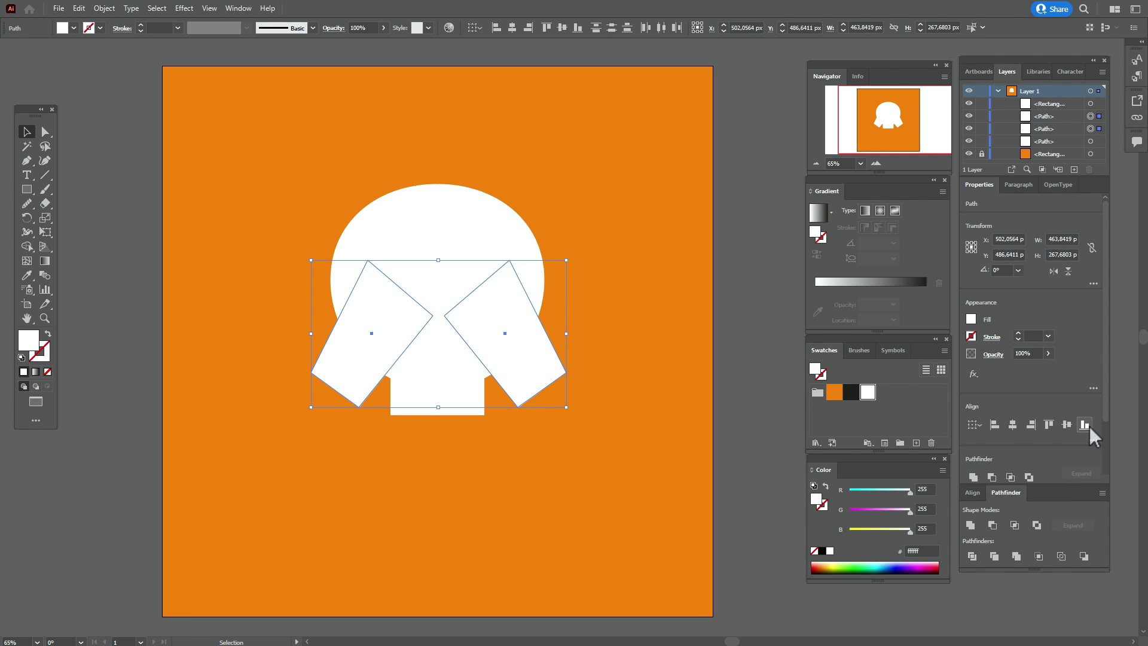
click(738, 368)
Nudge the left tilted shape outward to the left by a few pixels to balance the two sides
drag(541, 375, 362, 353)
key(Left)
key(Left)
key(Left)
key(Left)
key(Left)
key(Left)
key(Left)
key(Left)
key(Left)
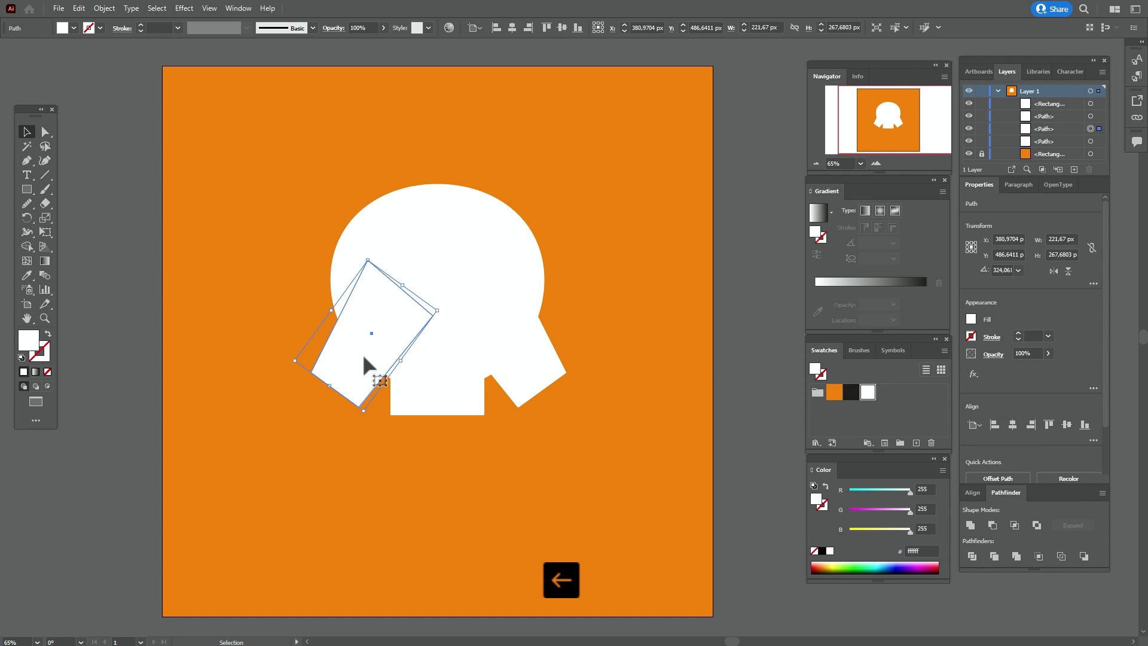
key(Right)
click(754, 351)
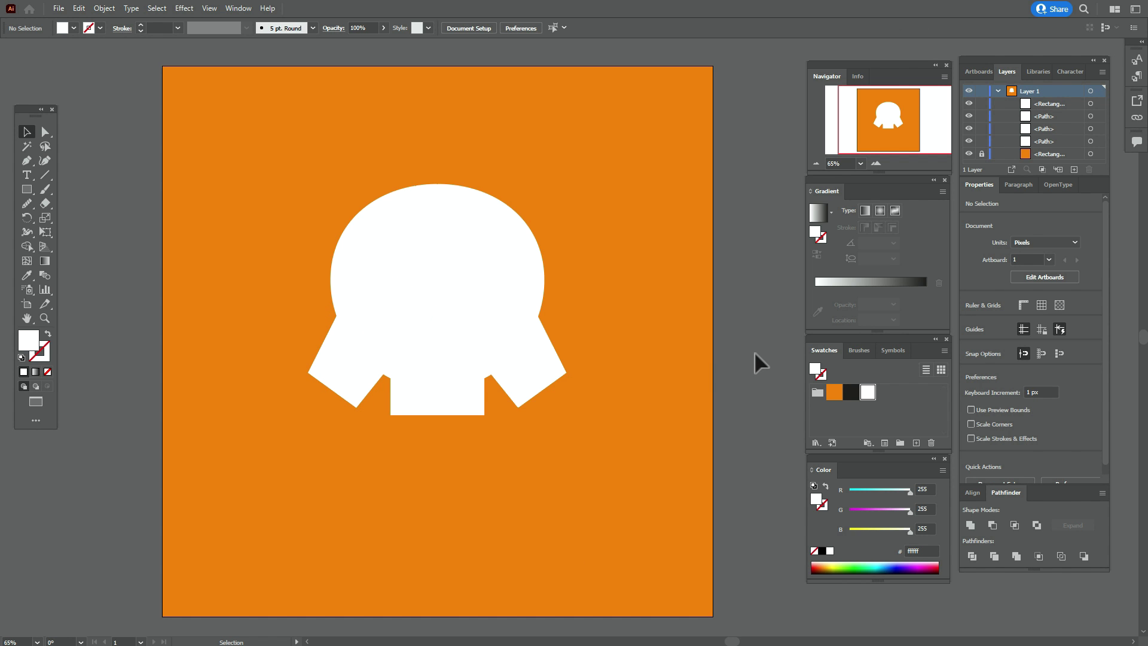
Move both tilted side shapes slightly inward and upward by a few pixels, and select the pair
drag(339, 360, 346, 354)
drag(555, 373, 550, 367)
shift+click(364, 381)
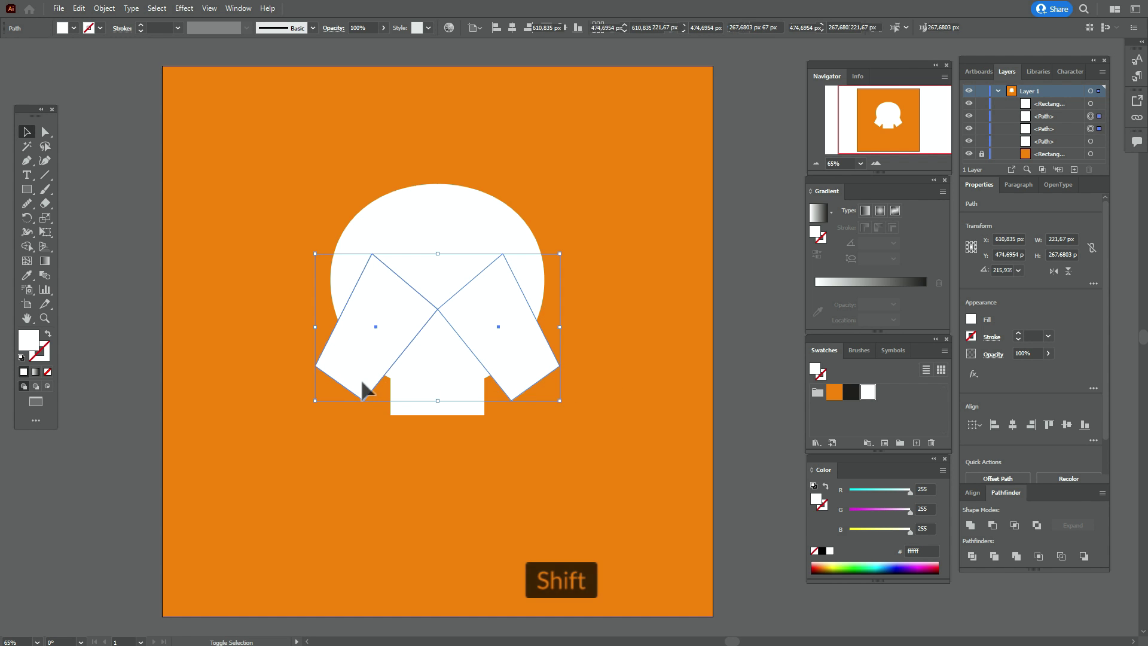
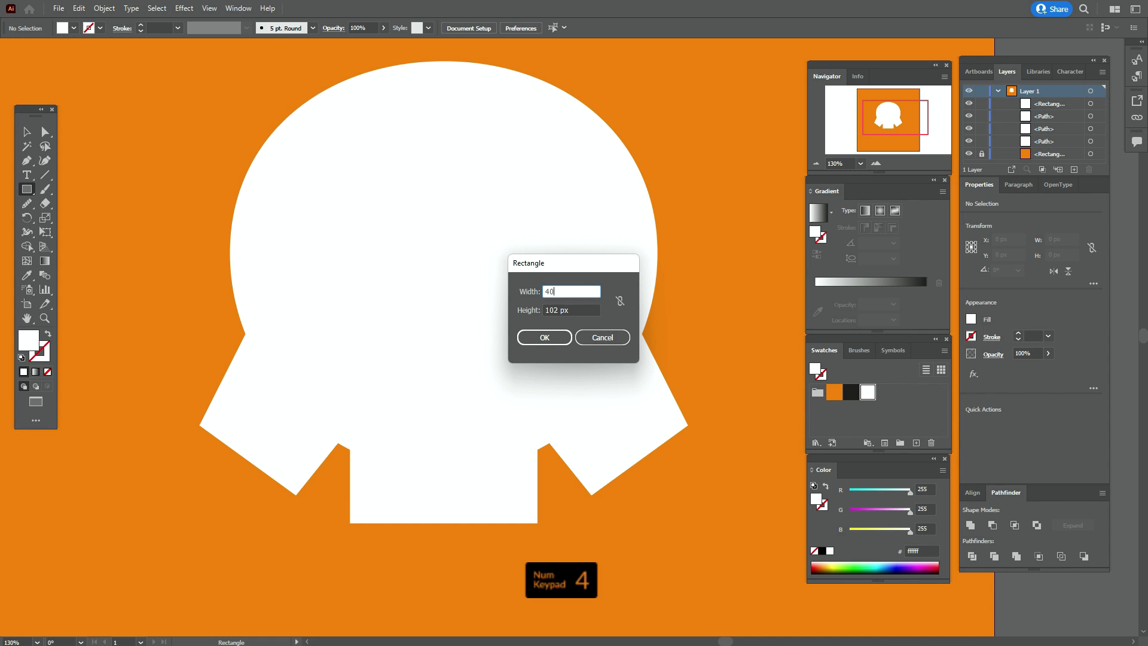
Create a 40 × 55 px rectangle and place it overlapping the lower-left corner of the 170 × 102 px rectangle
key(Tab)
text(55)
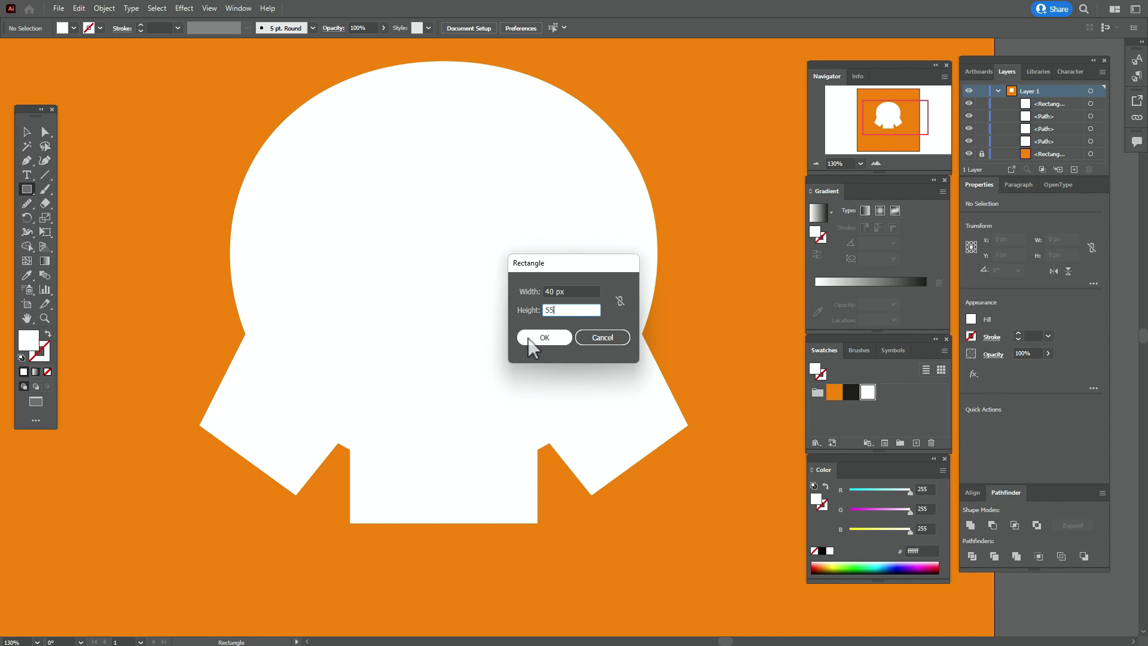
click(529, 338)
key(v)
drag(619, 538, 385, 532)
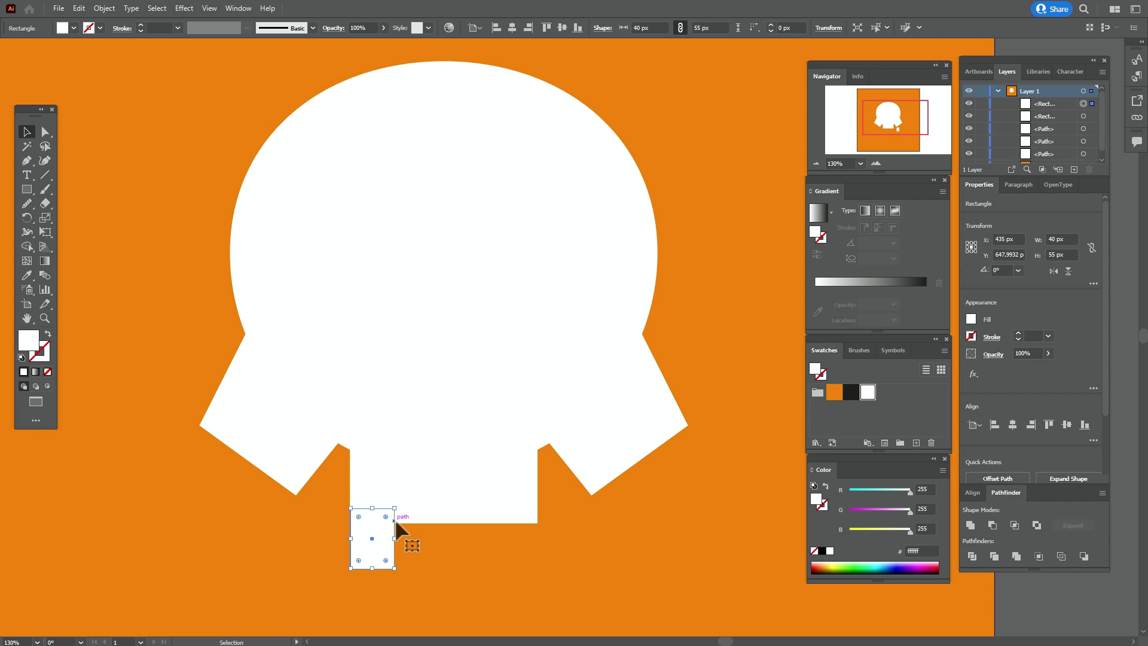
Apply a vertical Bulge warp with a small negative bend to the 170 × 102 px rectangle so its sides curve inward
click(421, 489)
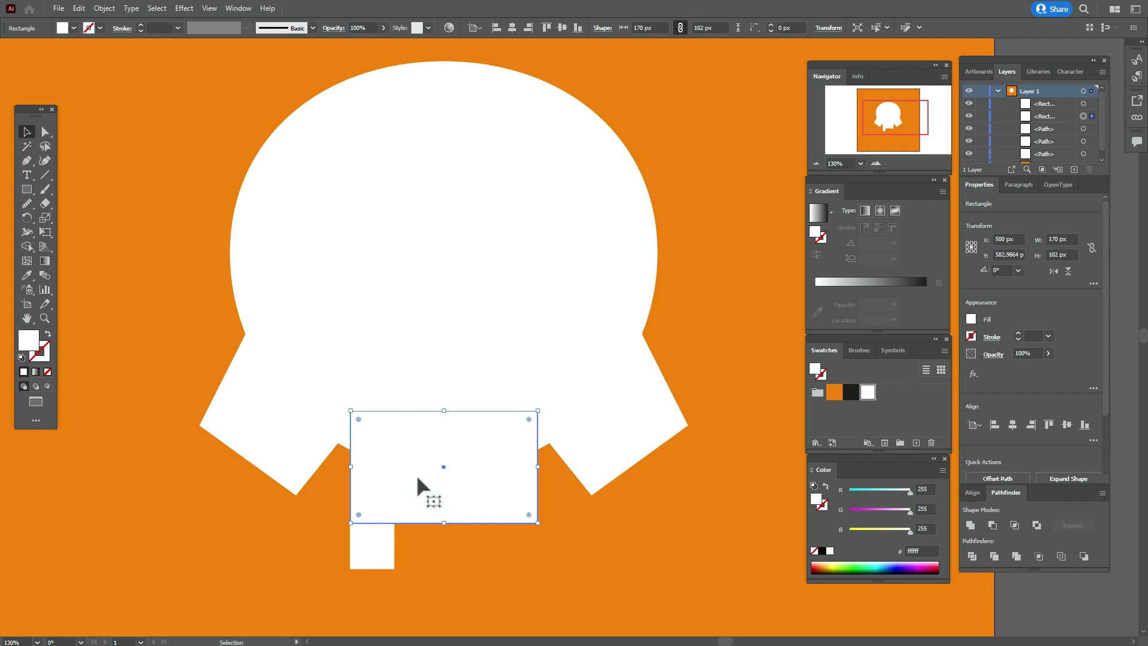
click(184, 8)
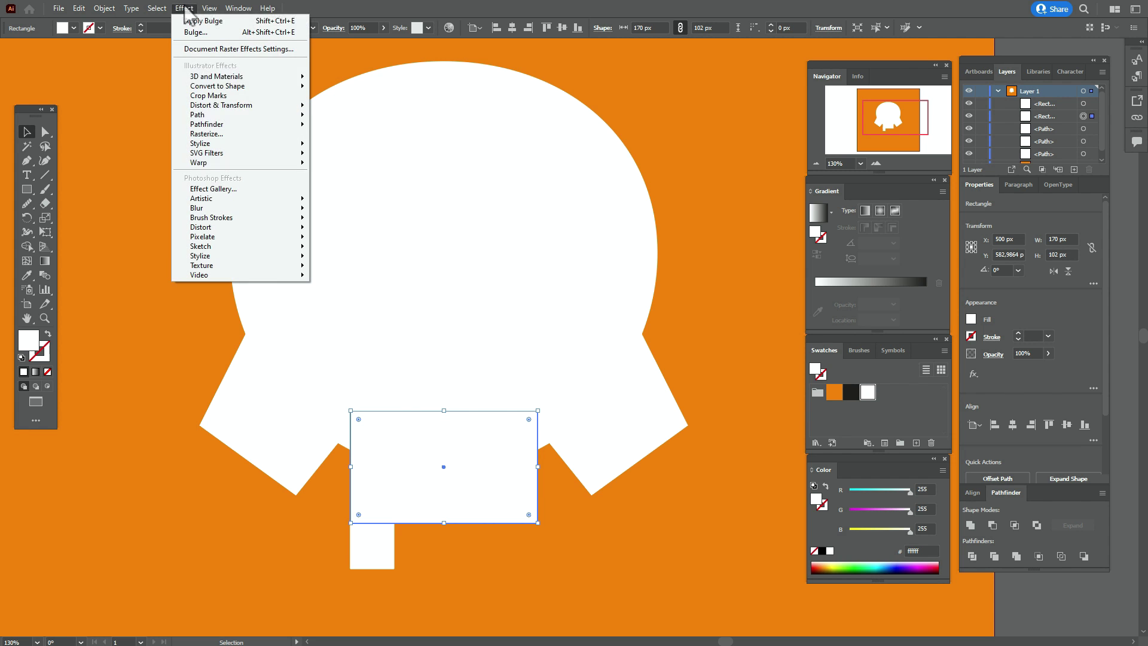
mouse_move(256, 166)
click(338, 215)
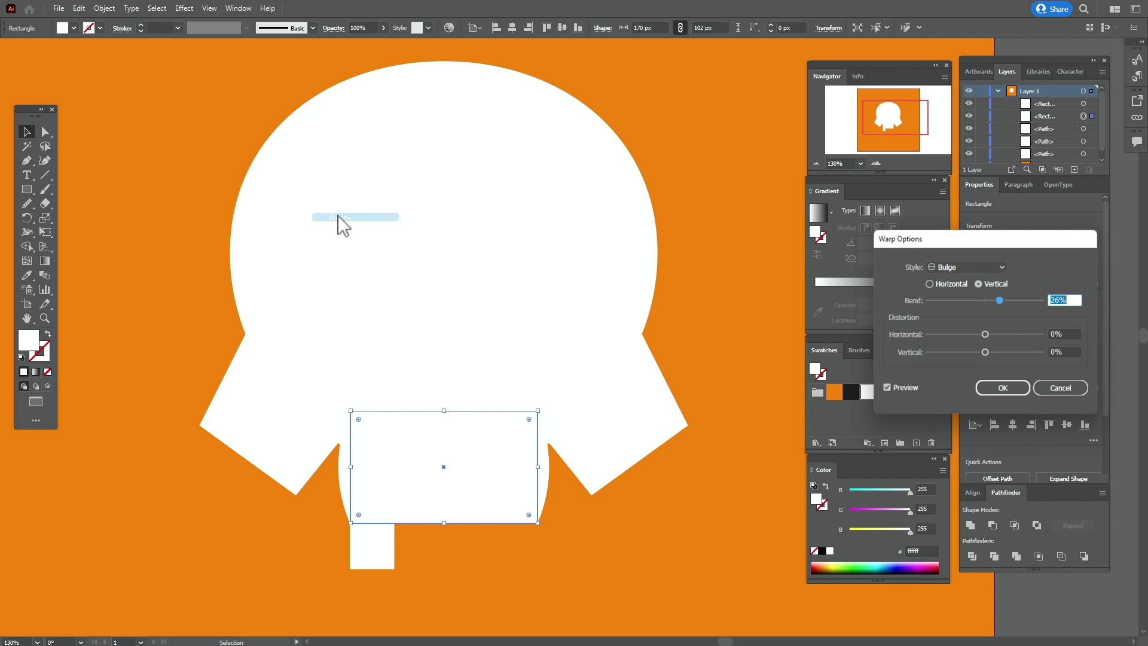
click(978, 300)
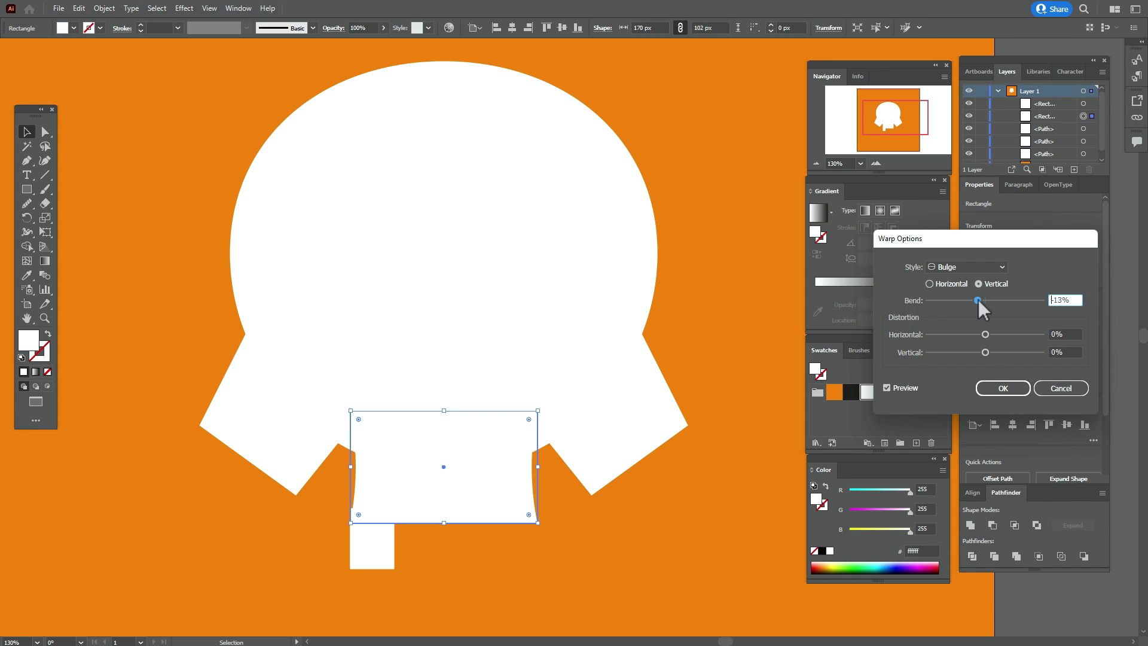
drag(979, 300, 977, 301)
click(1003, 389)
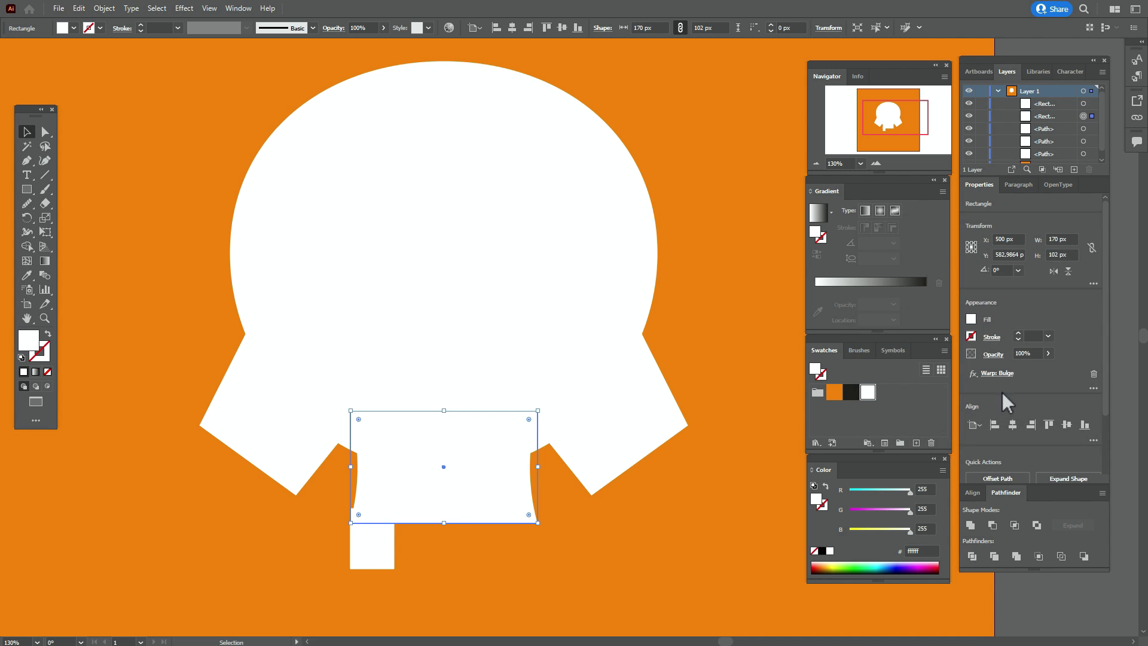
Tilt the 40 × 55 px rectangle about 15° with its lower end outward, and reflect a copy of it on the vertical axis
click(380, 555)
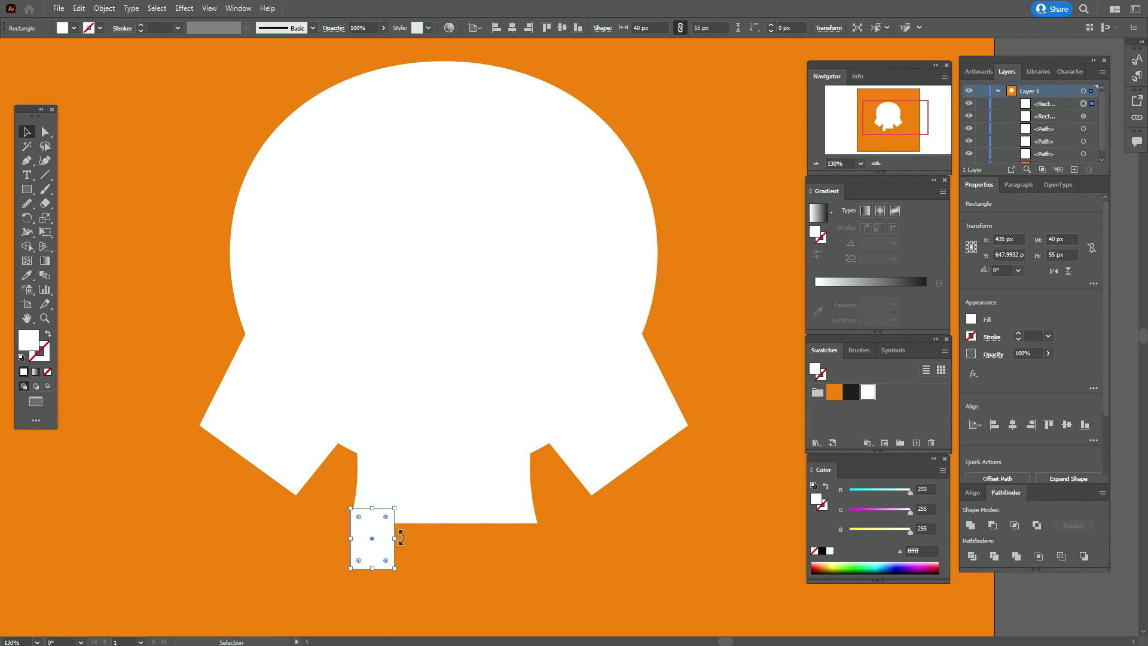
drag(400, 536, 500, 543)
right_click(500, 543)
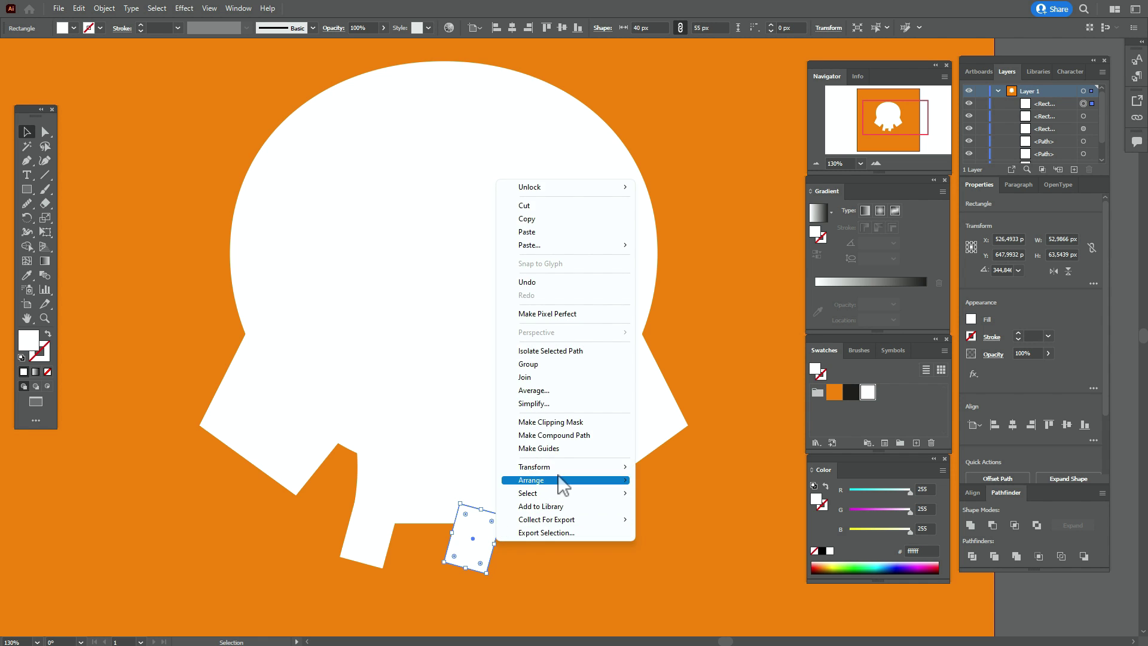
mouse_move(583, 466)
click(682, 512)
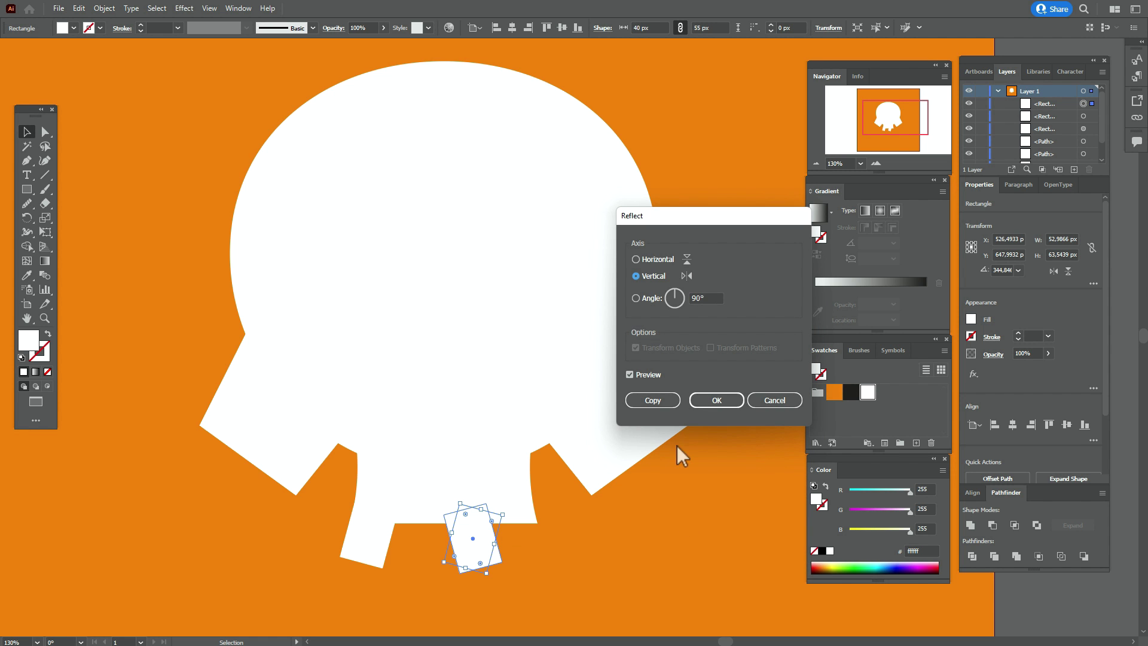
click(715, 400)
Place the reflected rectangle at the opposite lower corner and put two upright 40 × 55 px rectangles between the tilted ones
drag(486, 544, 418, 553)
click(418, 555)
click(504, 552)
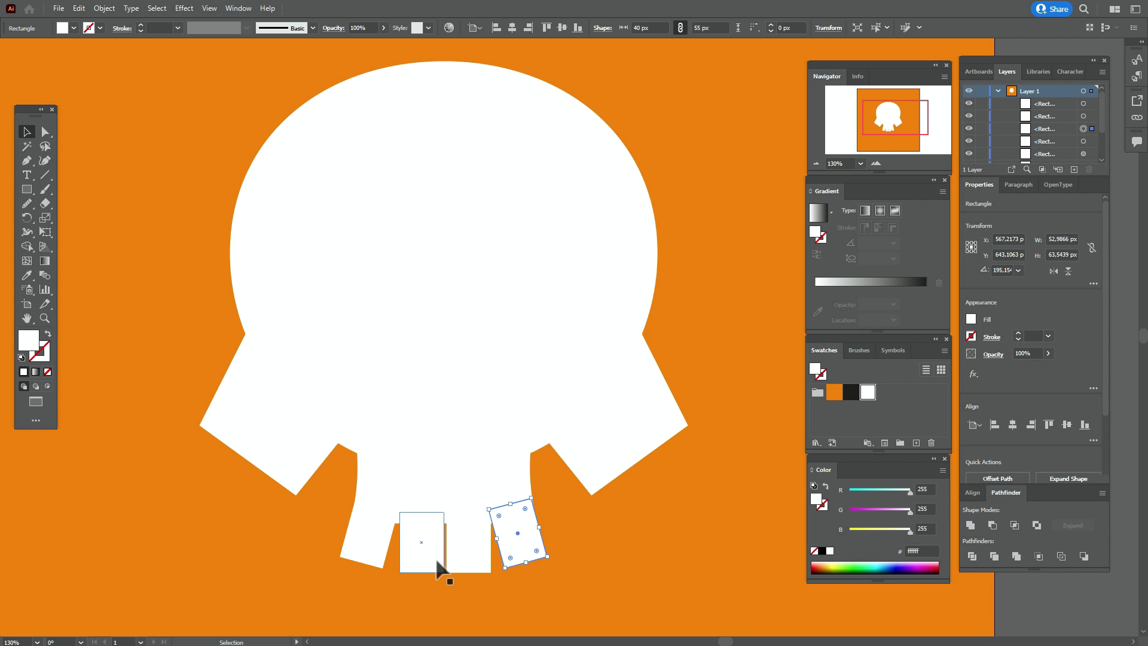
Shift the two upright rectangles slightly left to even out the gaps between the four lower rectangles
click(44, 318)
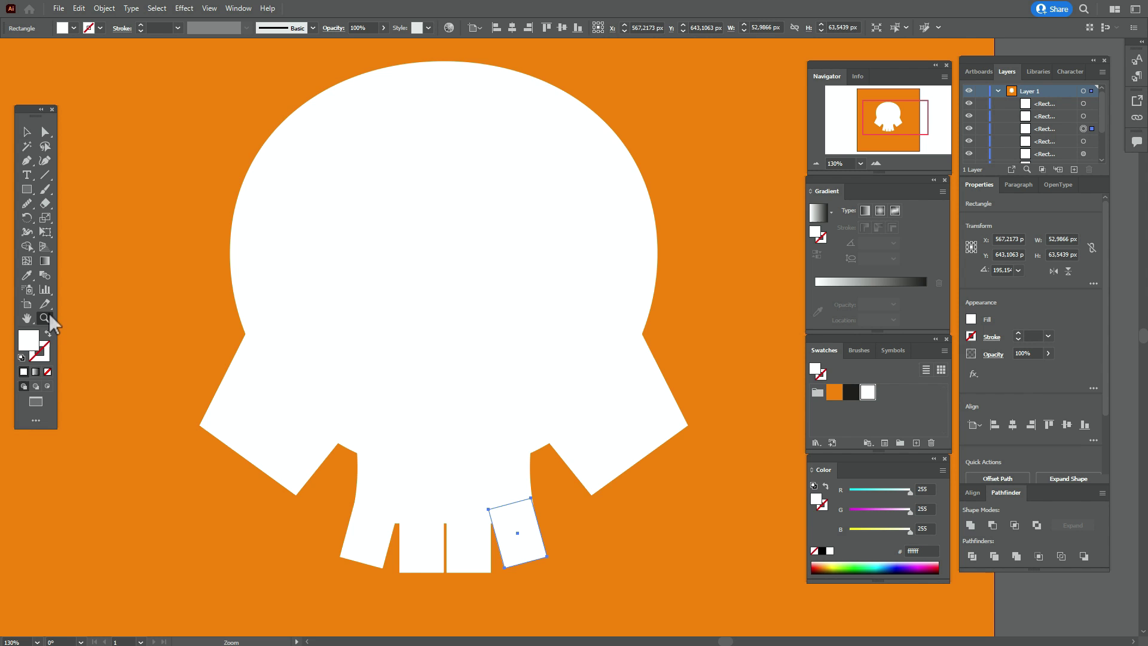
click(526, 509)
click(564, 352)
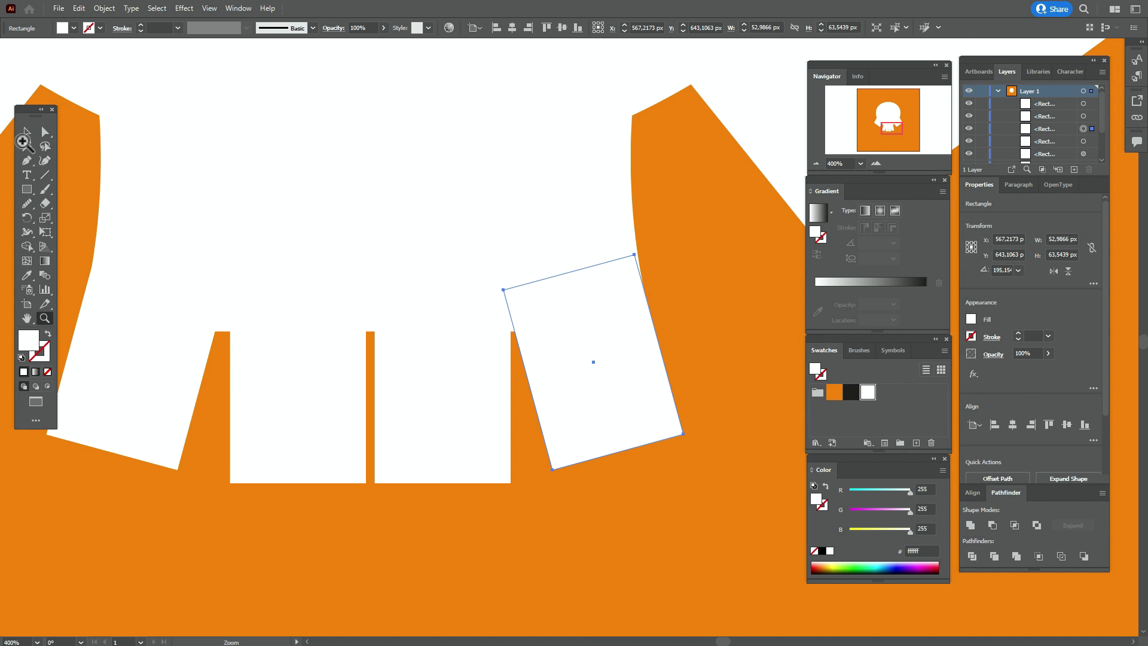
click(26, 132)
drag(261, 389, 256, 394)
drag(387, 395, 401, 397)
drag(302, 402, 305, 405)
key(Left)
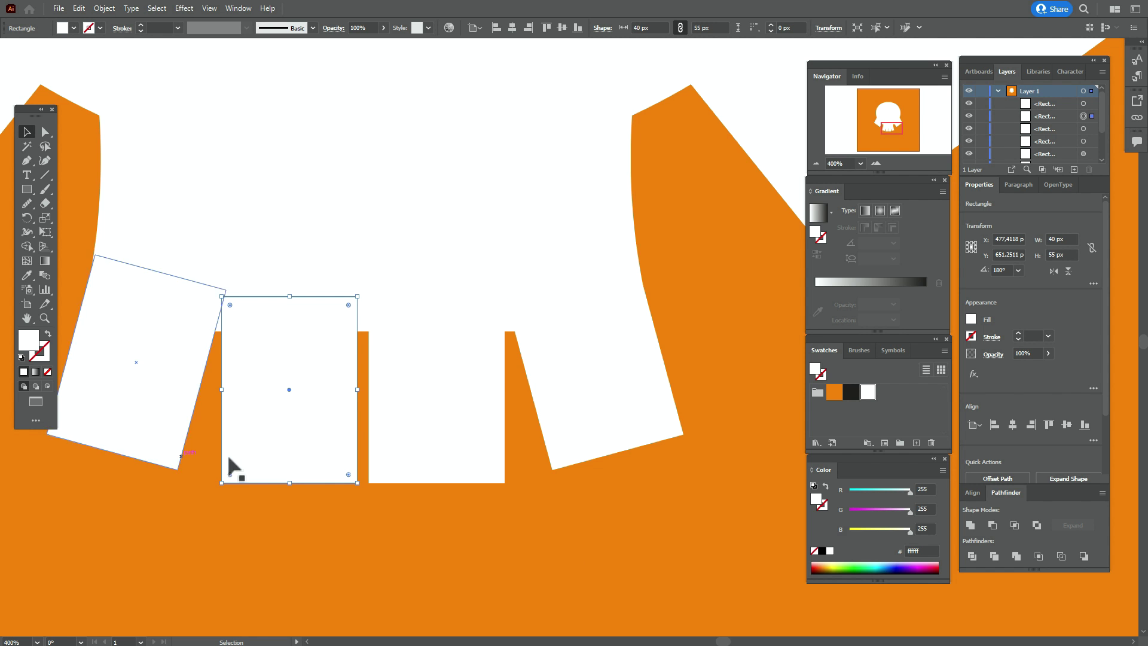
Round the left tilted rectangle's lower outer corner to about 12.3 px and its lower inner corner to about 5.8 px
click(26, 318)
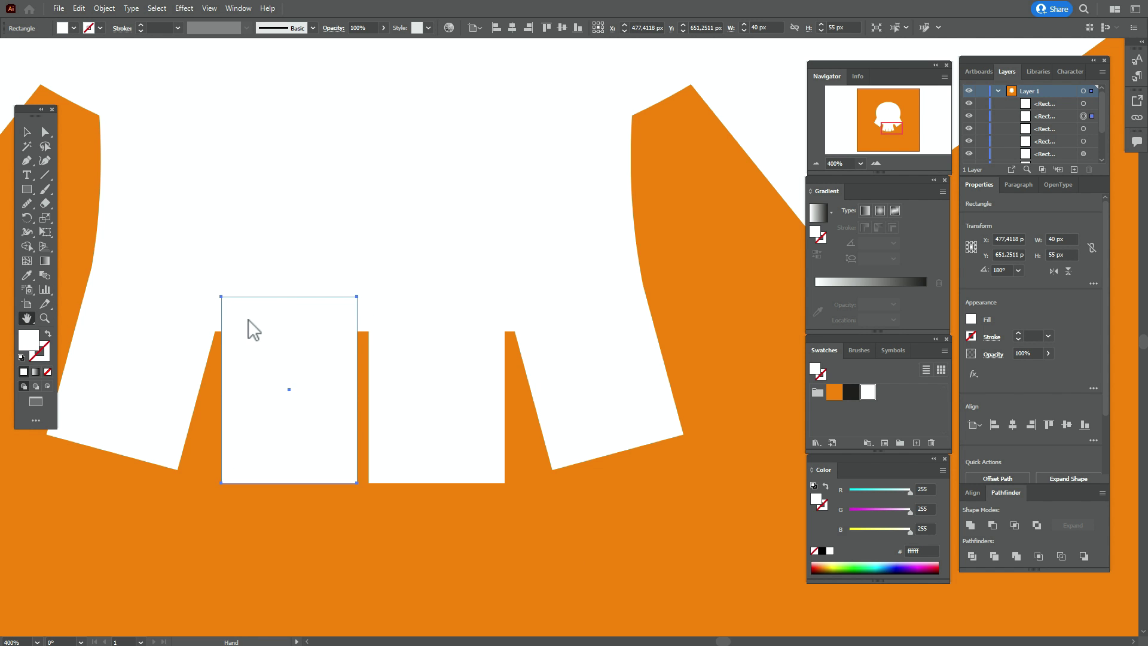
drag(245, 329, 277, 385)
click(45, 131)
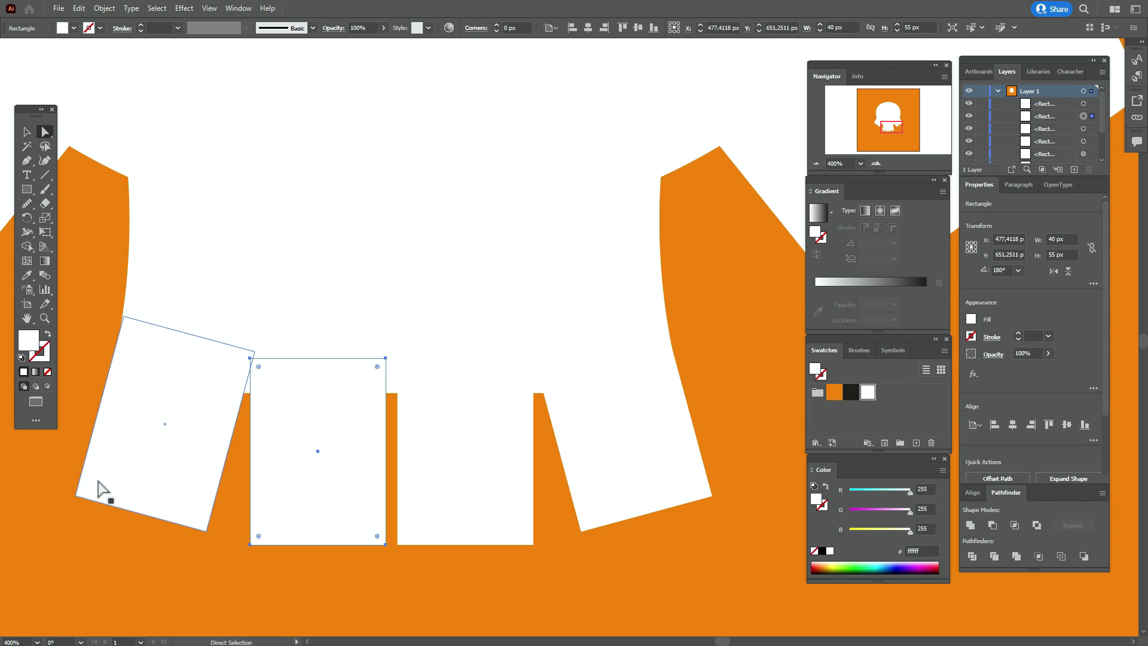
click(76, 496)
drag(87, 489, 133, 485)
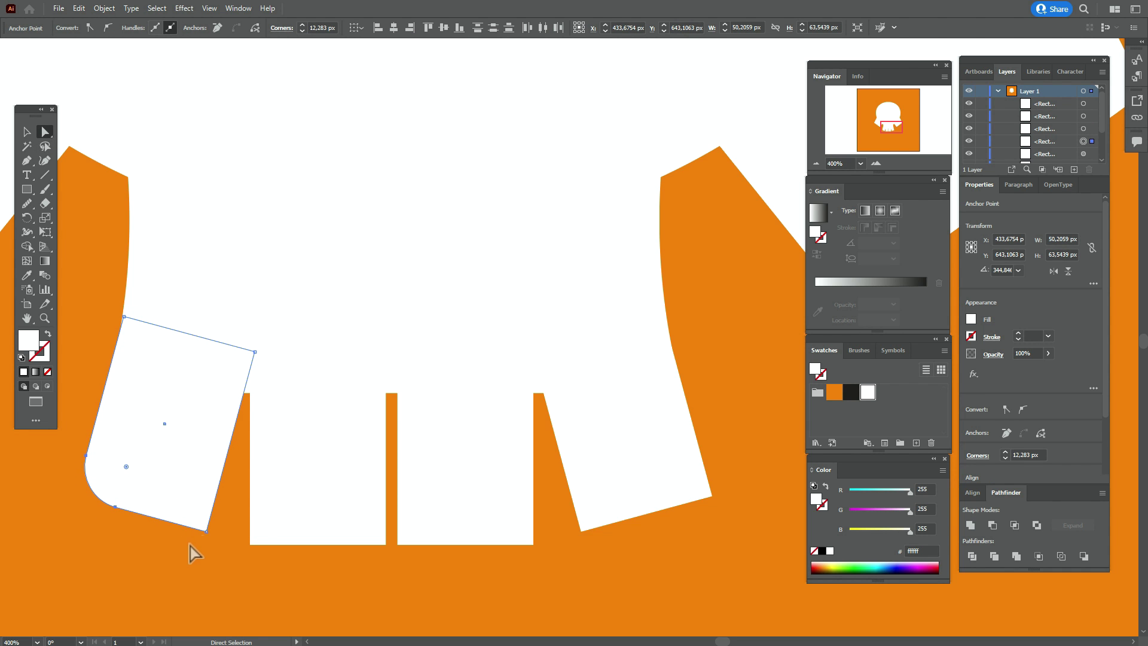
drag(210, 535, 201, 510)
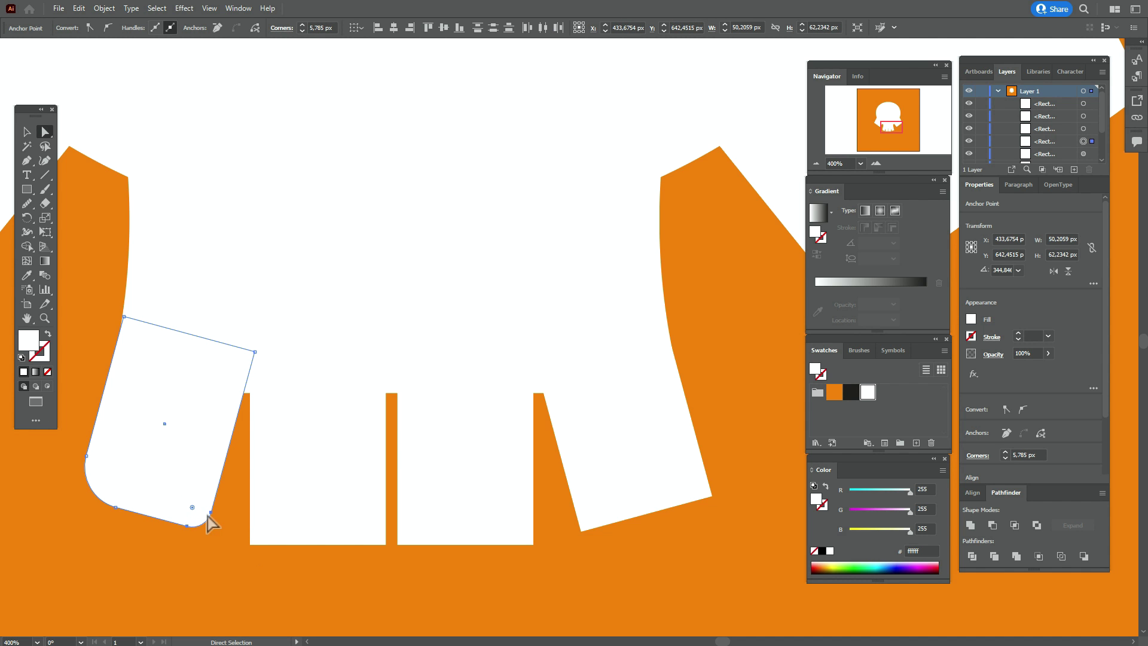
Shift the left upright rectangle's two lower corners 3 px to the left and round them to about 13.6 px
click(250, 544)
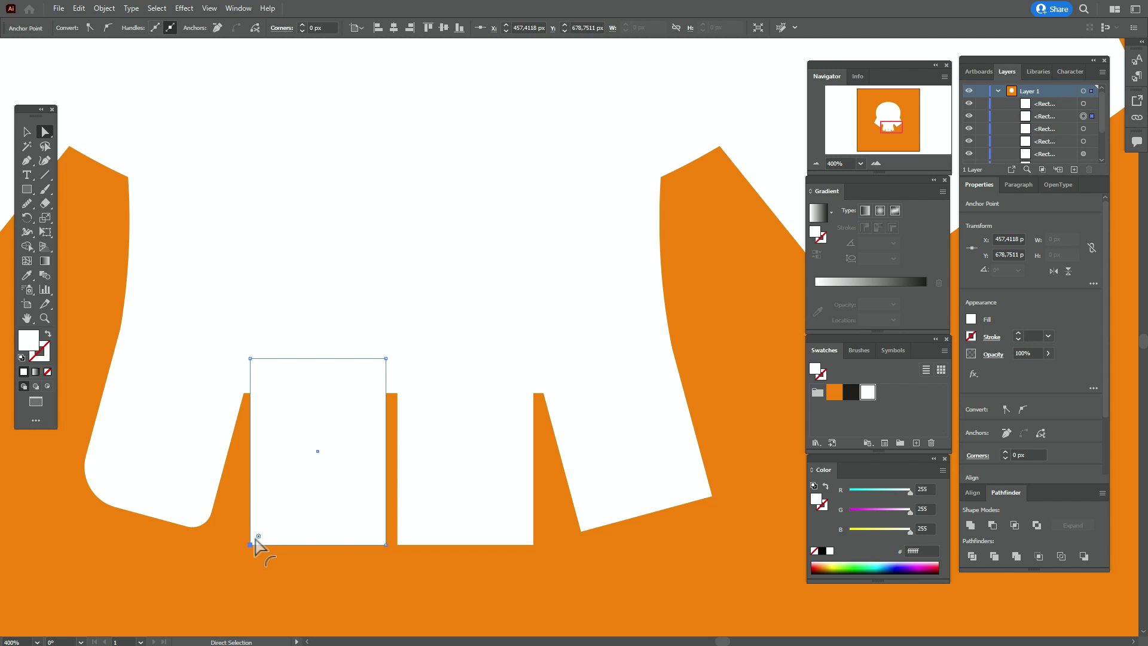
shift+click(386, 545)
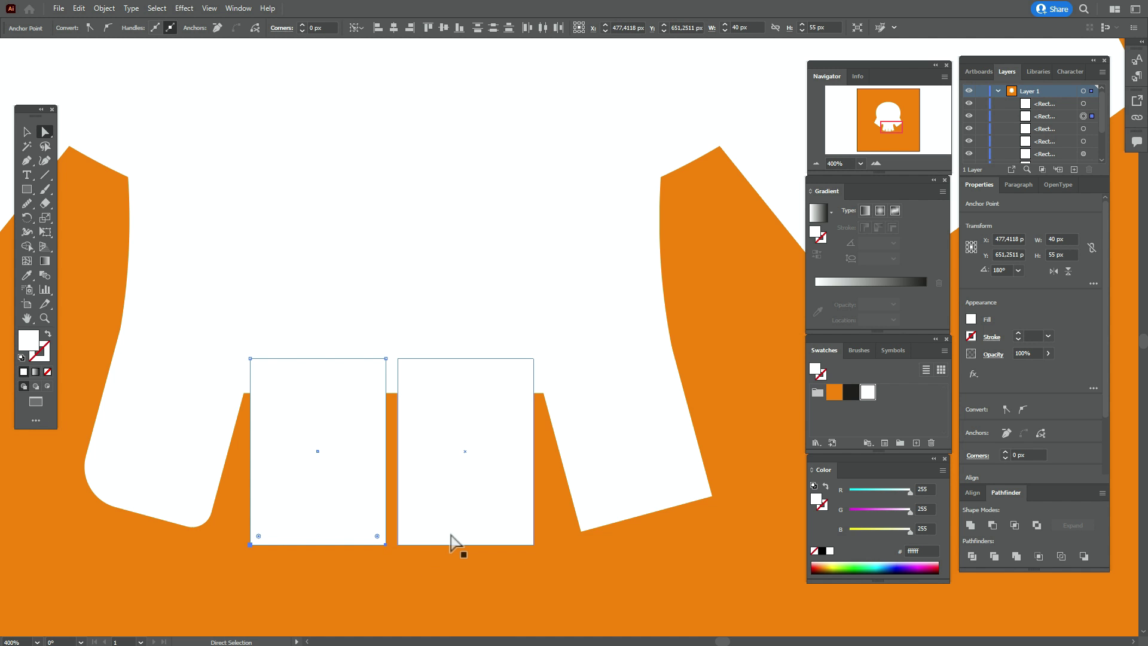
key(Left)
key(Left)
key(Left)
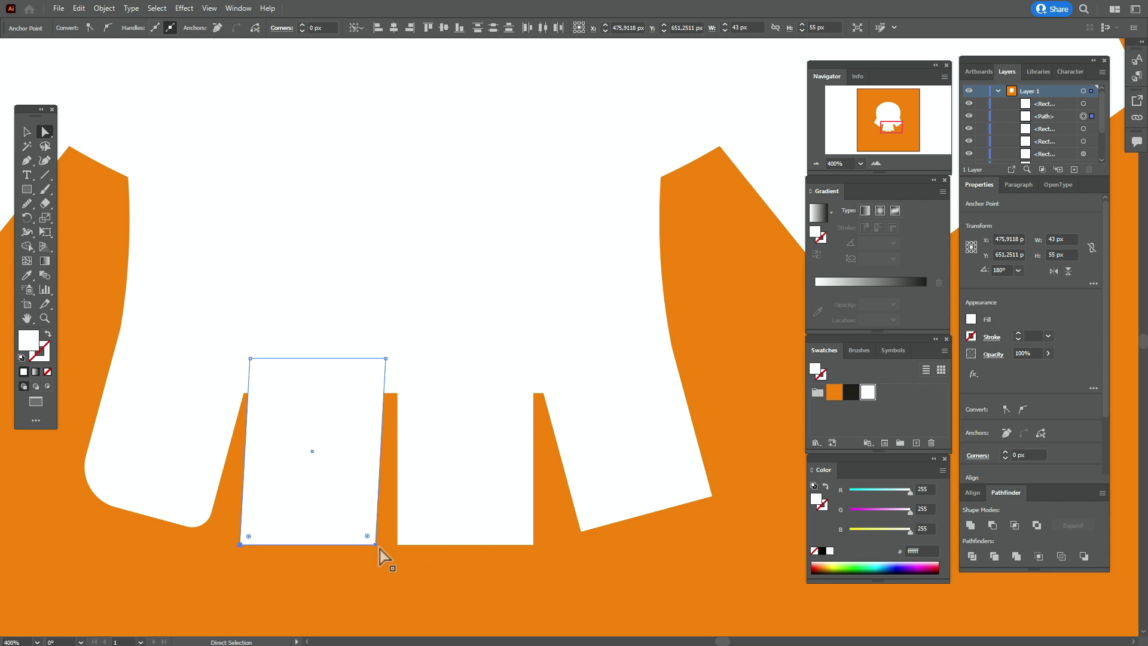
drag(367, 536, 371, 469)
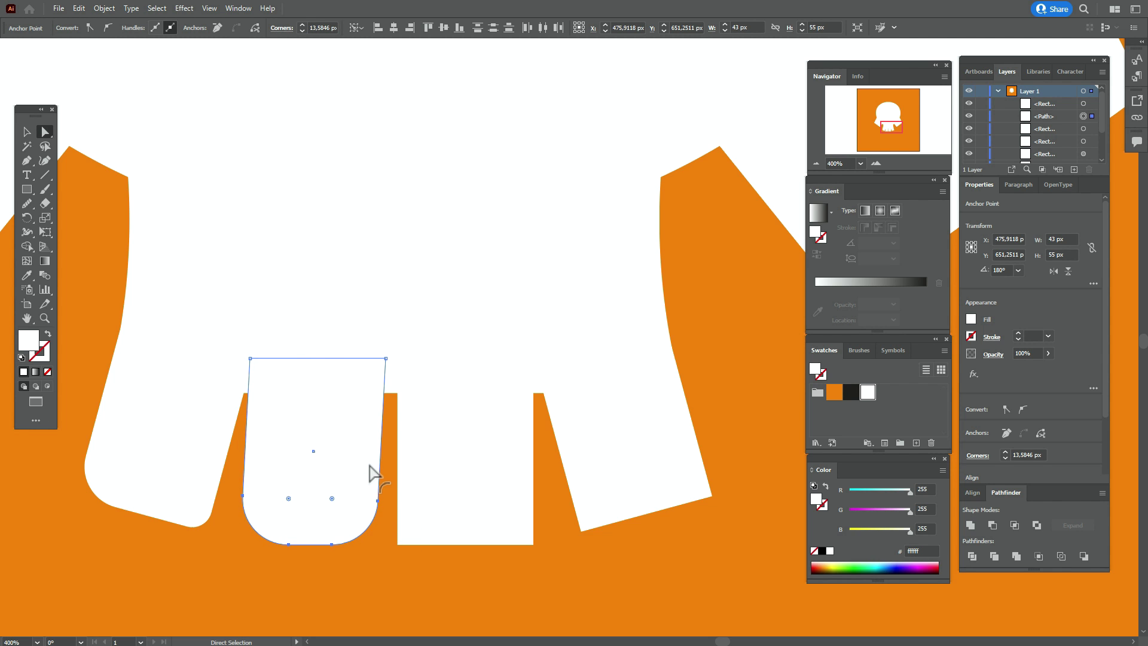
Shift the right upright rectangle's two lower corners 4 px to the right and round them to about 6.6 px
click(487, 544)
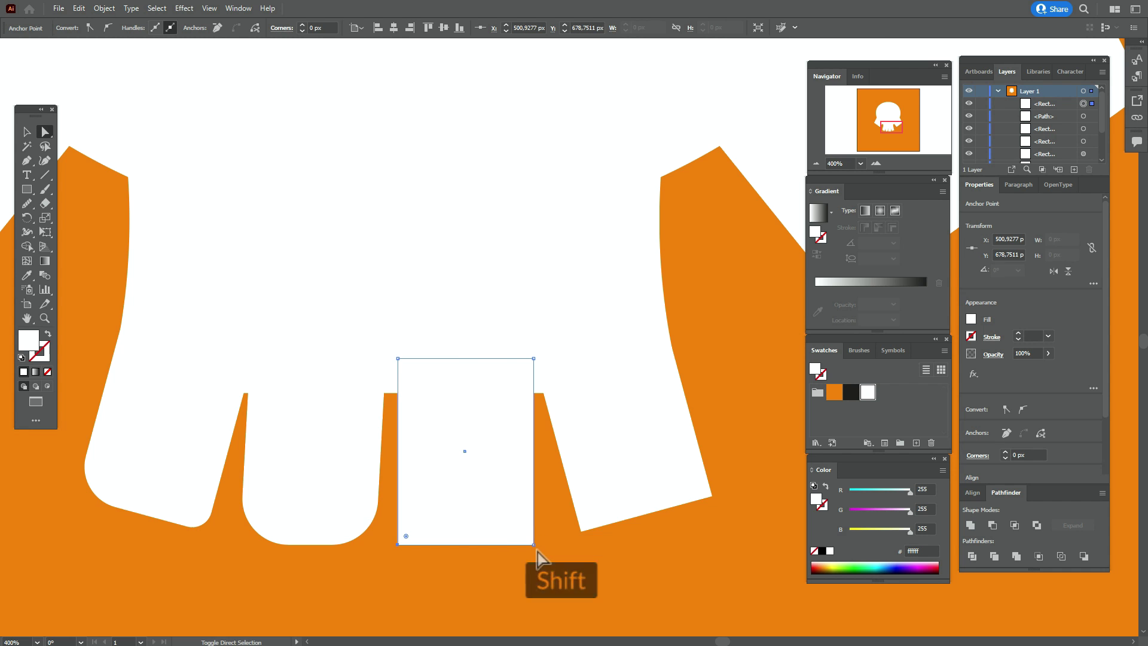
key(Right)
key(Right)
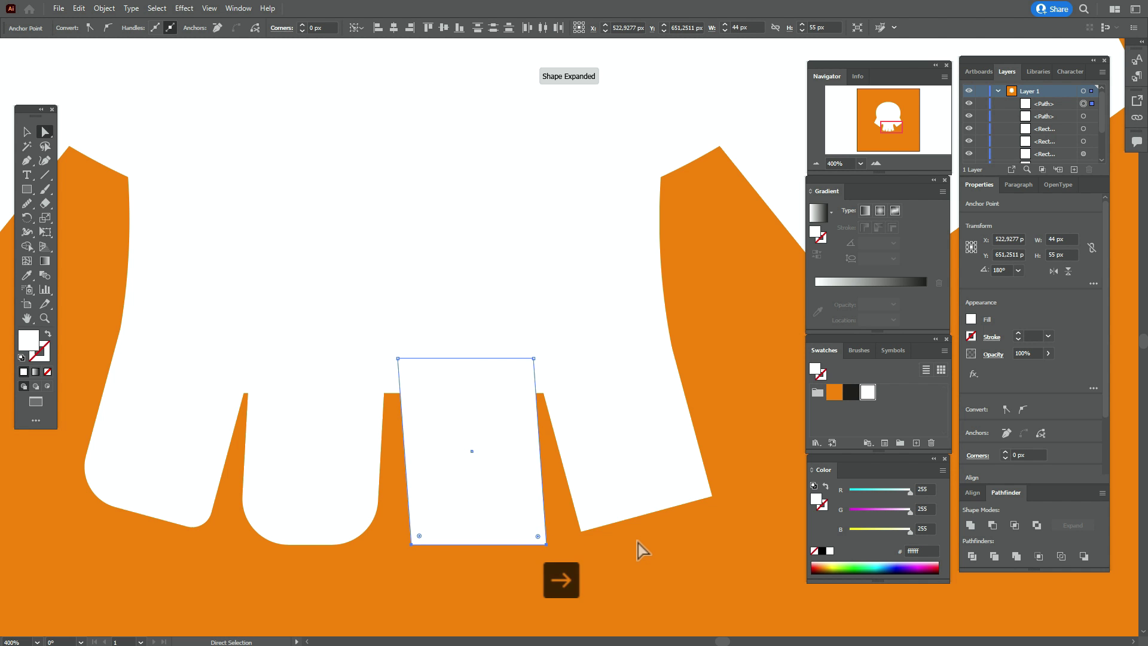
shift+click(410, 542)
shift+click(411, 544)
drag(419, 537, 429, 524)
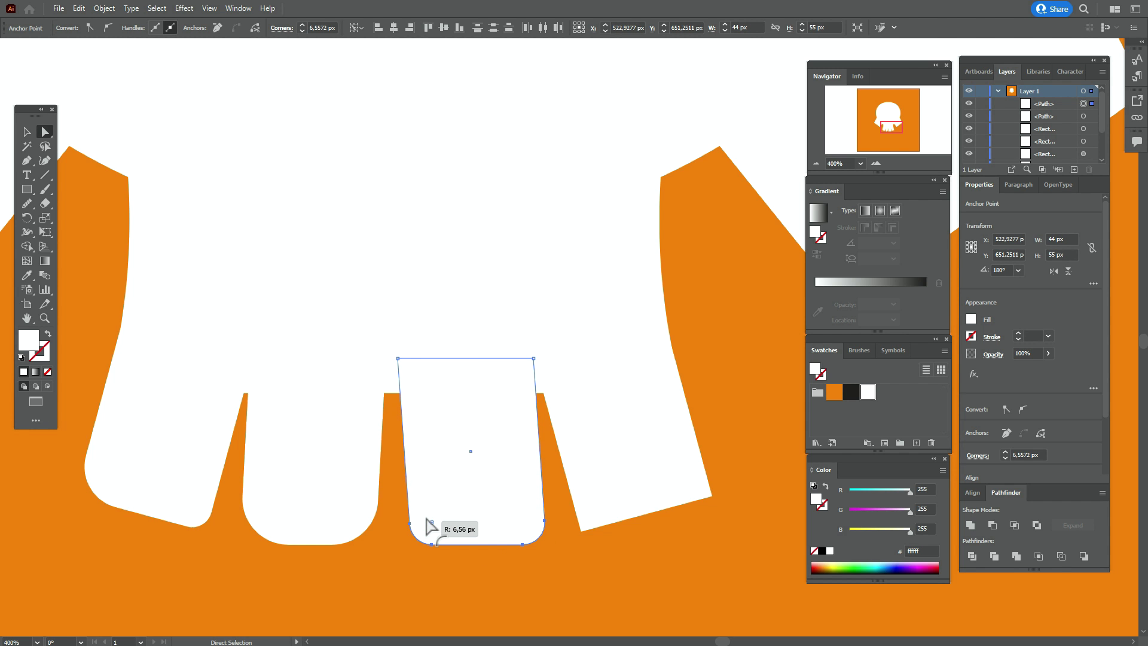
Increase the rounding of the right upright rectangle's lower inner corner to about 12.9 px
click(399, 537)
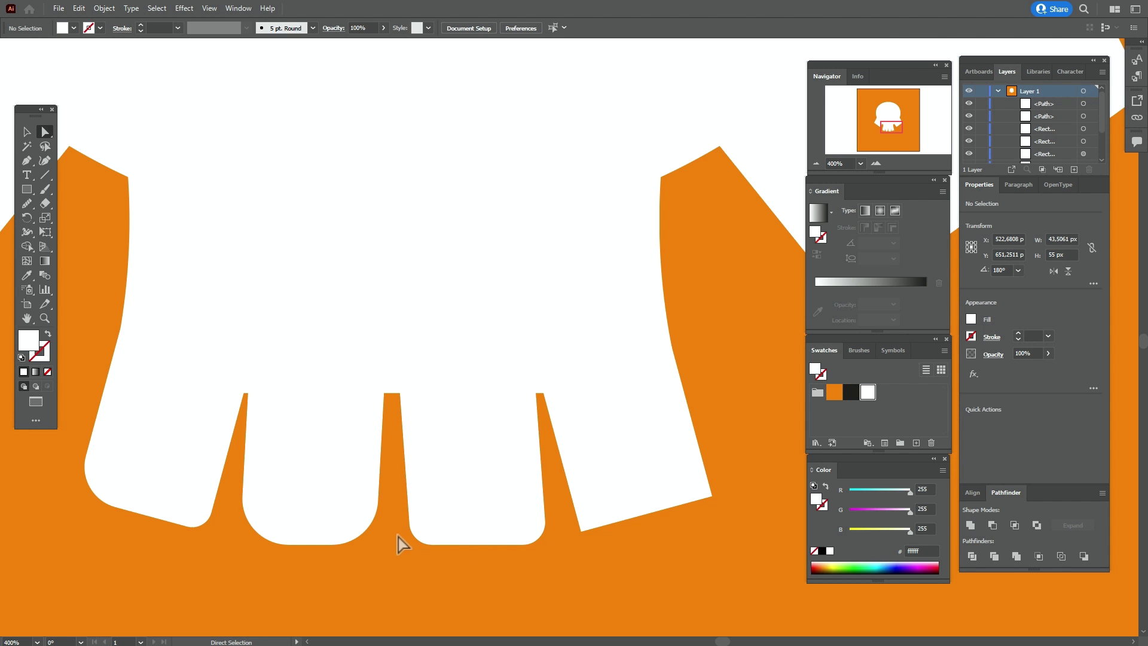
click(432, 529)
drag(433, 526, 453, 509)
Round both lower corners of the right tilted rectangle to about 13 px
click(583, 533)
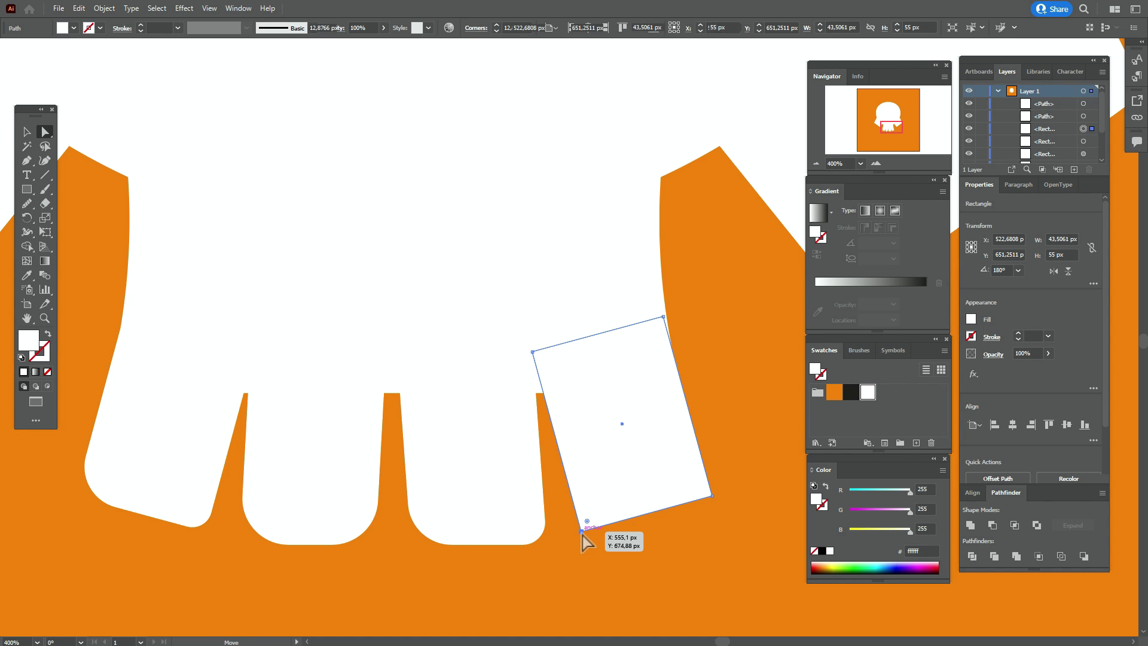
shift+click(713, 496)
drag(699, 491, 659, 466)
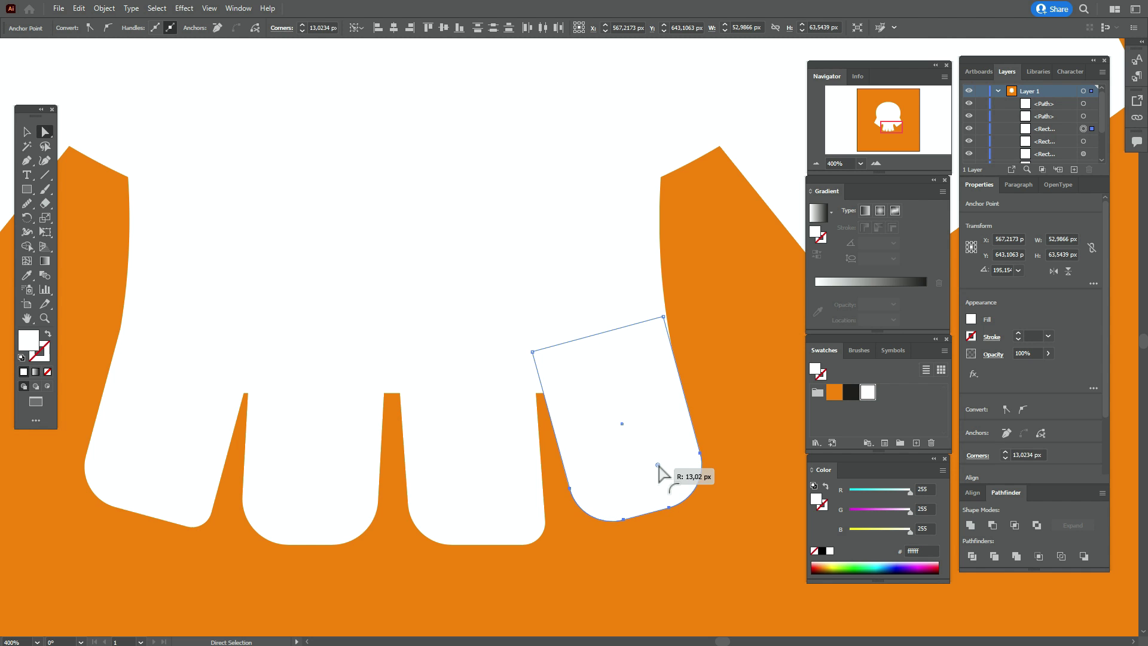
Expand the appearance of the bulged 170 × 102 px rectangle into an ordinary path
click(26, 131)
click(289, 278)
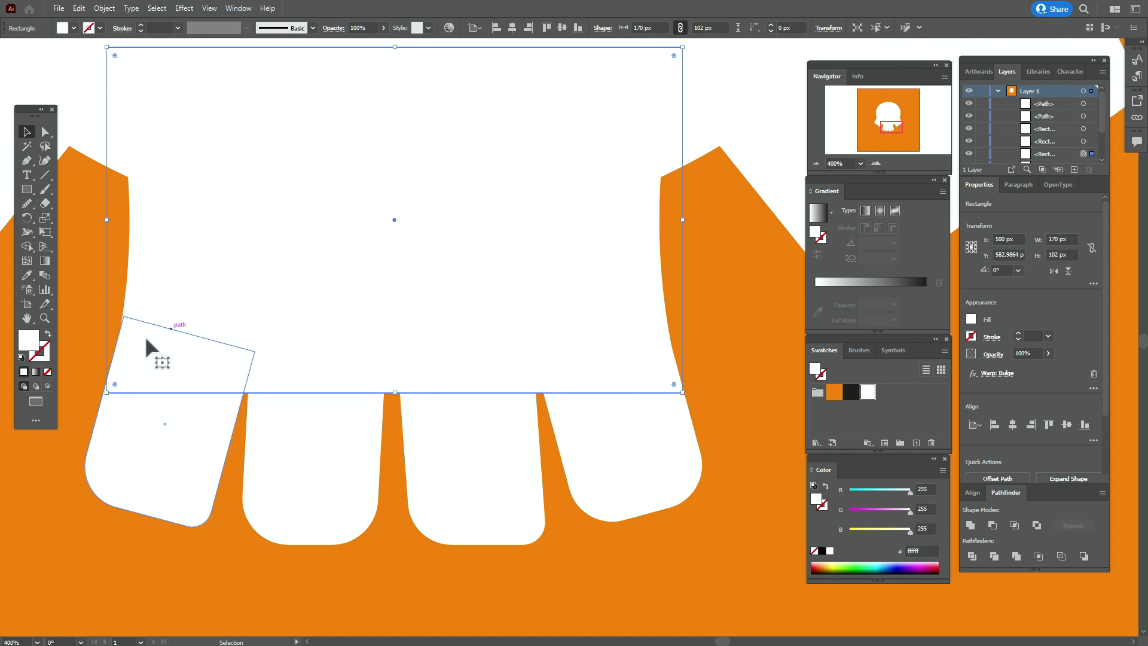
click(104, 7)
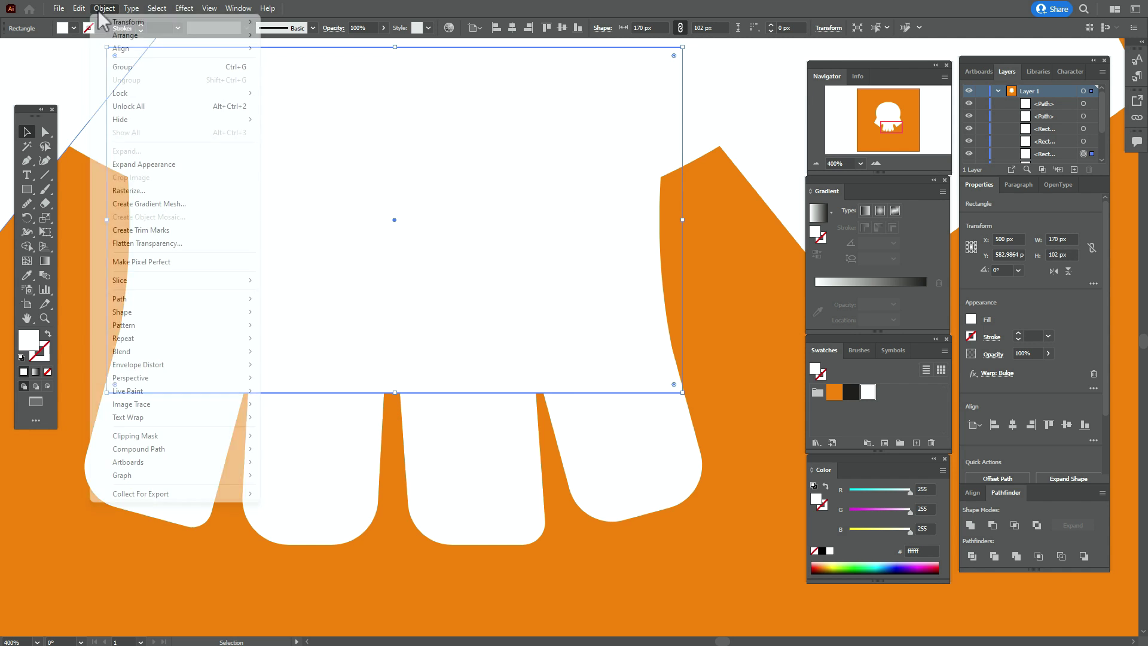
click(175, 168)
Unite the expanded shape with the four rounded rectangles below it into one path
shift+click(196, 440)
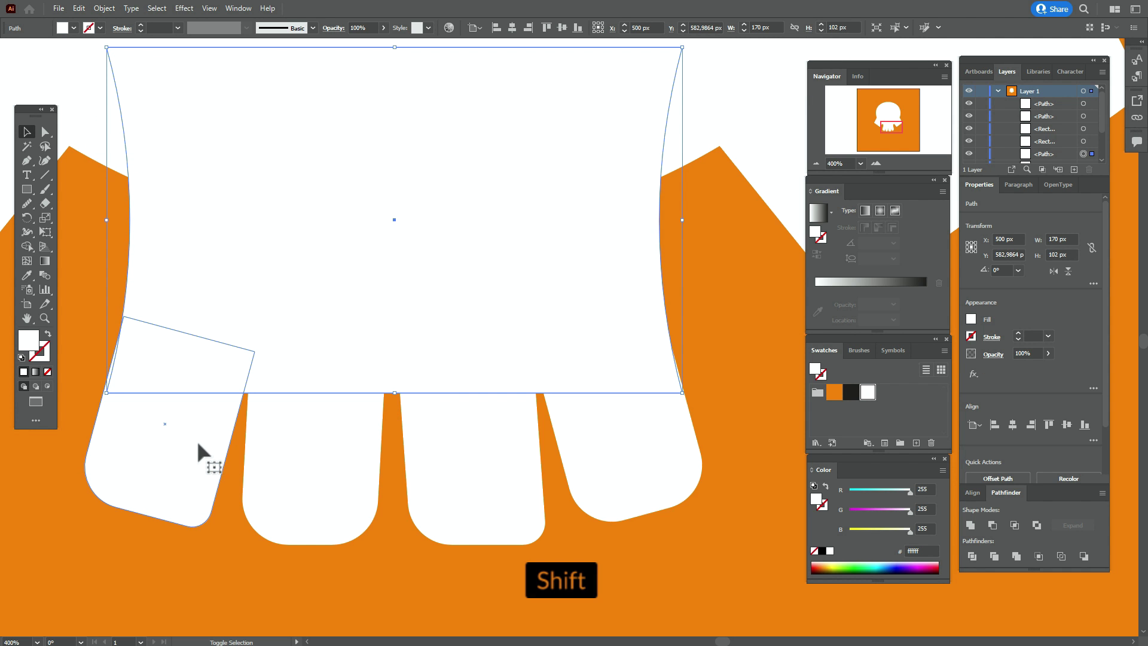
shift+click(320, 451)
shift+click(519, 448)
shift+click(604, 432)
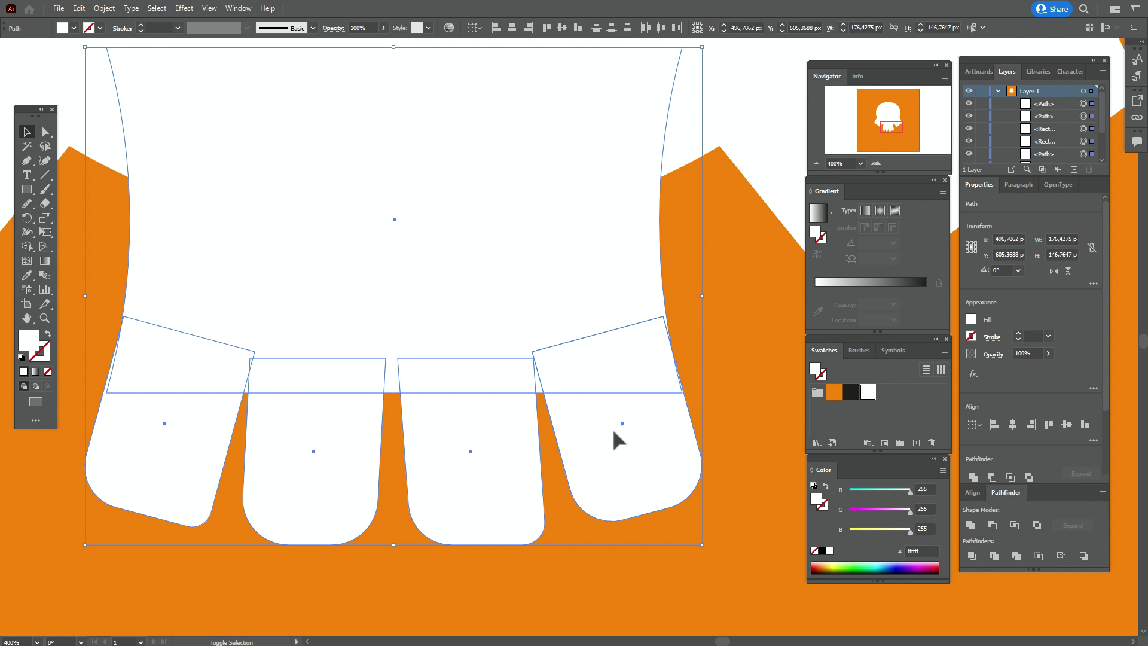
click(970, 525)
Undo the last corner edit and round the squared top of the gap between the first and second teeth with the Smooth tool
scroll(478, 265, up, 4)
key(ctrl+z)
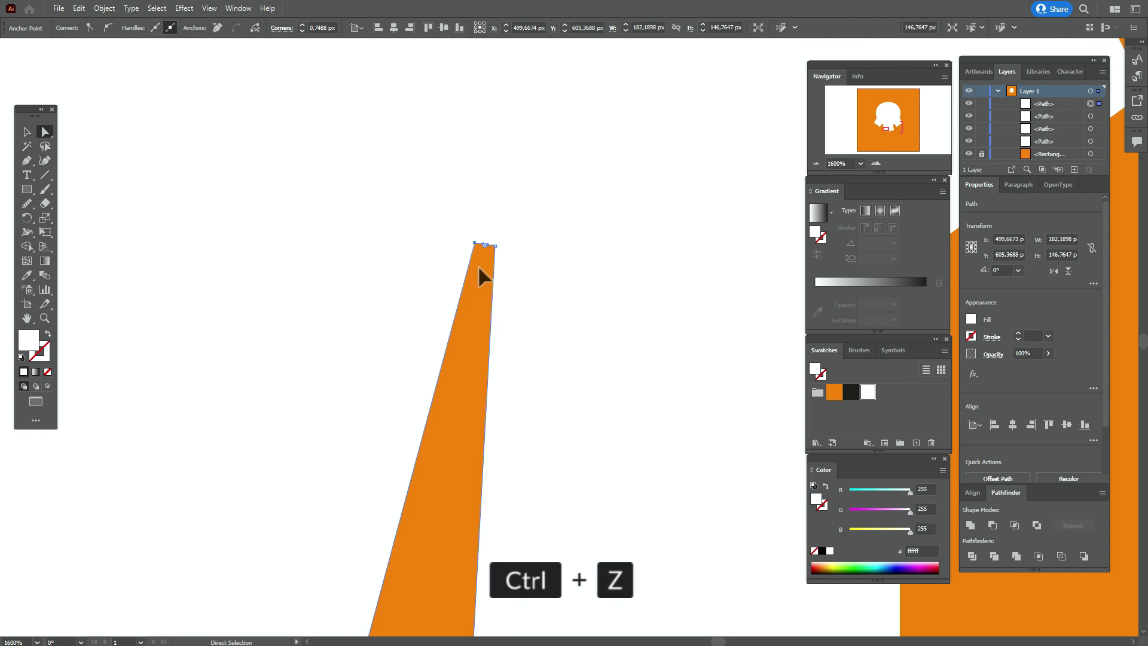
click(26, 203)
mouse_move(27, 210)
mouse_down()
mouse_move(82, 232)
mouse_move(85, 244)
mouse_up()
drag(477, 244, 495, 242)
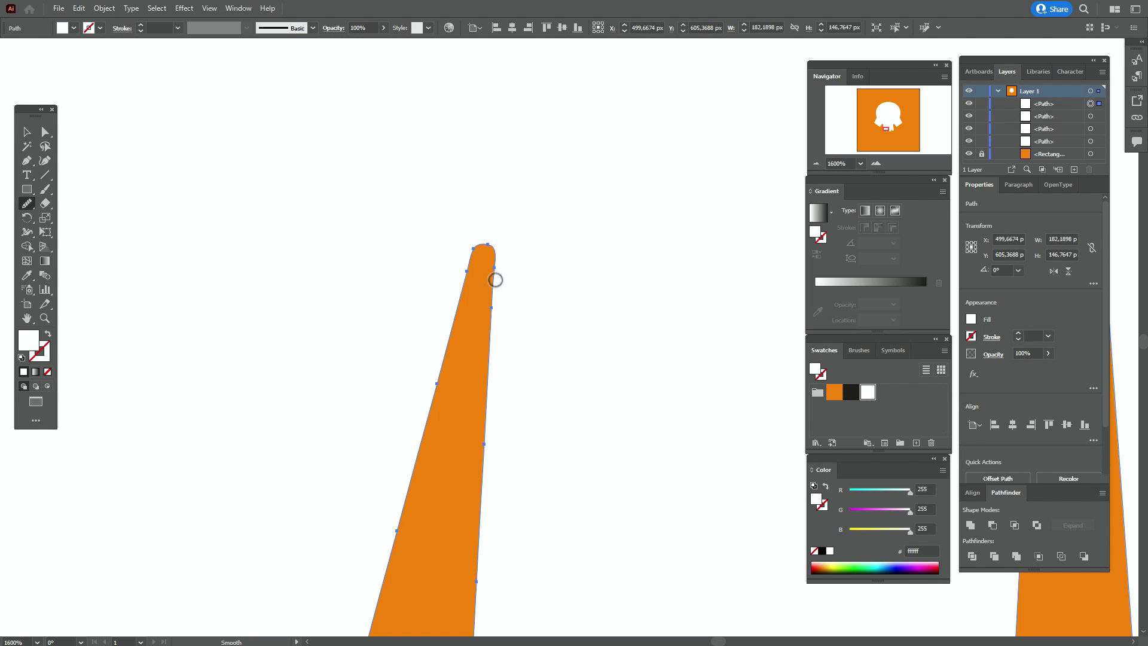
Round the squared tops of the middle and right tooth gaps with the Smooth tool
key(h)
mouse_move(538, 338)
mouse_down()
mouse_move(466, 378)
mouse_move(310, 363)
mouse_up()
click(27, 204)
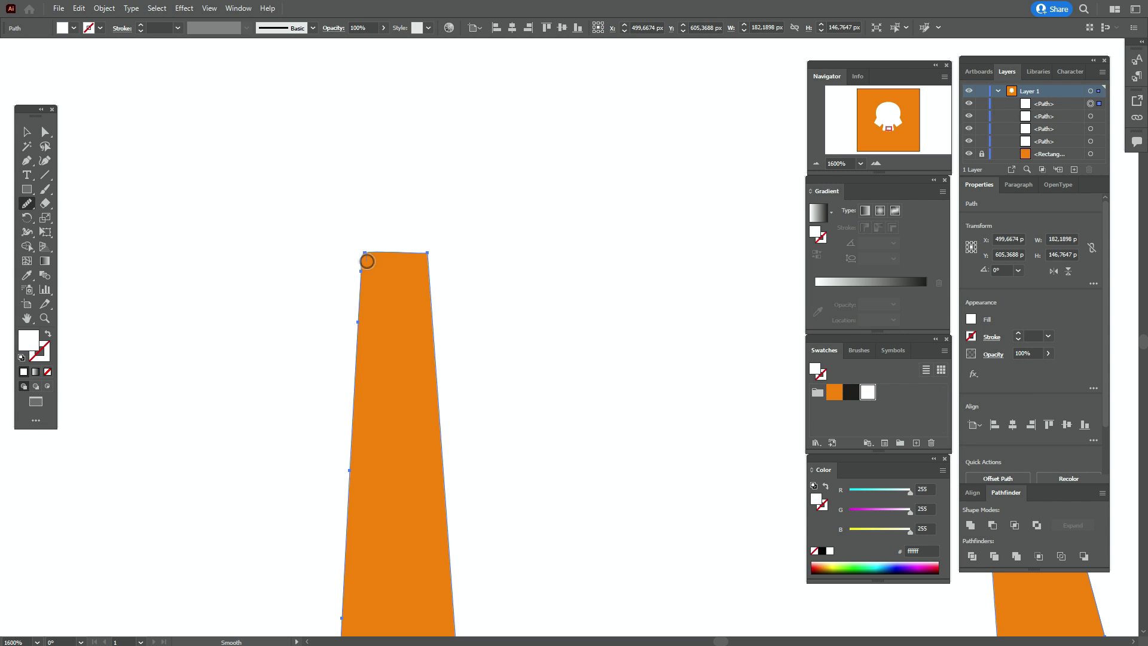
mouse_move(407, 247)
mouse_down()
mouse_move(430, 269)
mouse_move(425, 253)
mouse_move(431, 274)
mouse_move(431, 258)
mouse_up()
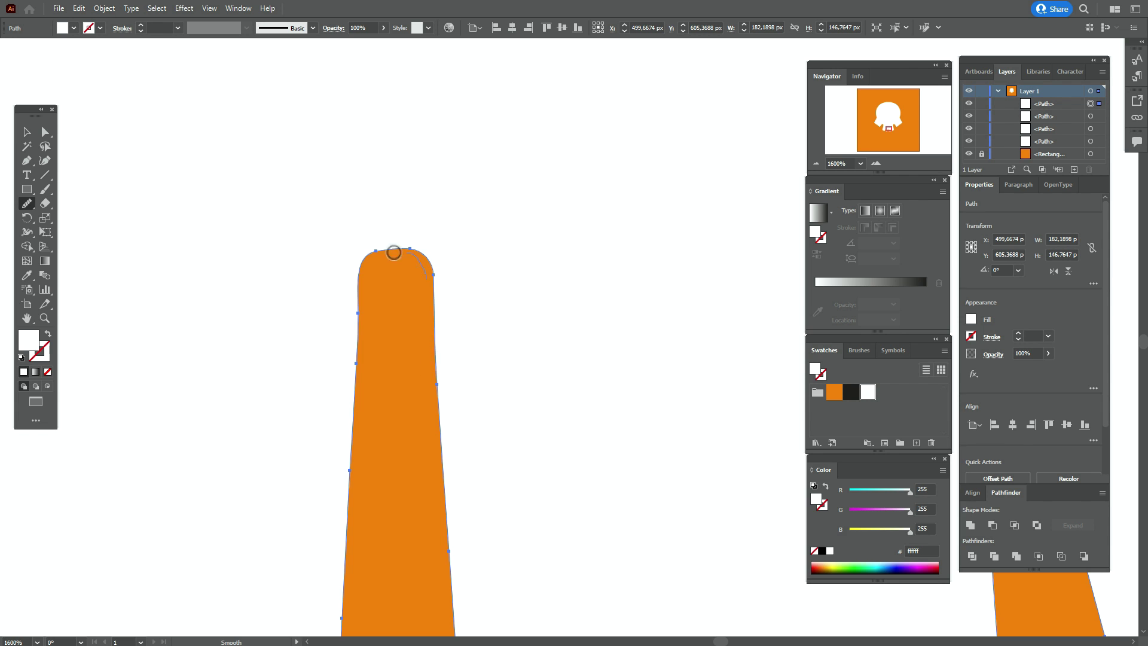
drag(739, 152, 84, 152)
mouse_move(315, 249)
mouse_down()
mouse_move(358, 253)
mouse_move(377, 315)
mouse_move(309, 310)
mouse_move(313, 249)
mouse_move(322, 339)
mouse_move(354, 259)
mouse_up()
Widen the upper part of the left tooth gap by shifting the anchor points of its right edge slightly outward
click(43, 132)
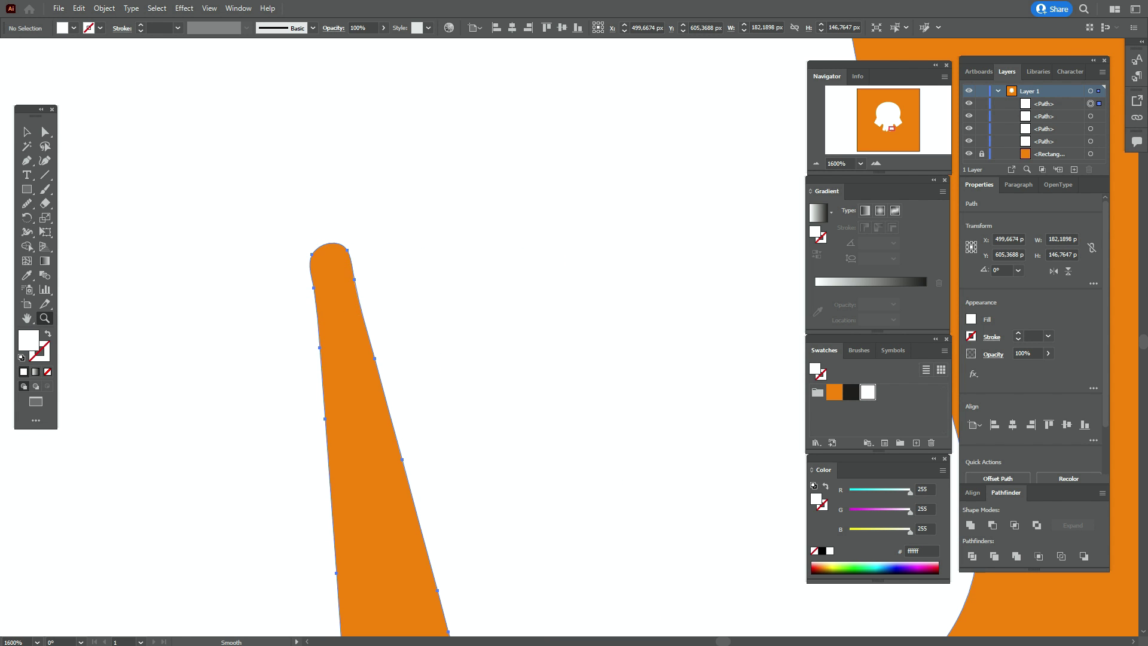
click(361, 323)
shift+click(359, 304)
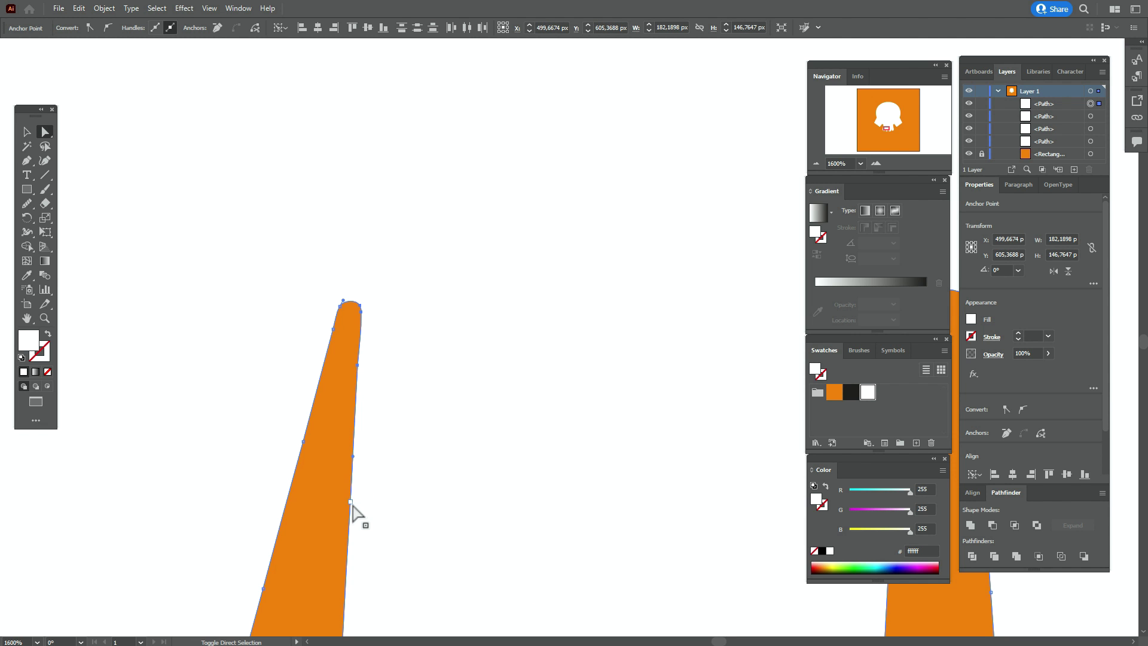
drag(362, 312, 373, 311)
Smooth the rounded top and the uneven right edge of the widened left tooth gap with the Smooth tool
key(space)
drag(471, 440, 446, 241)
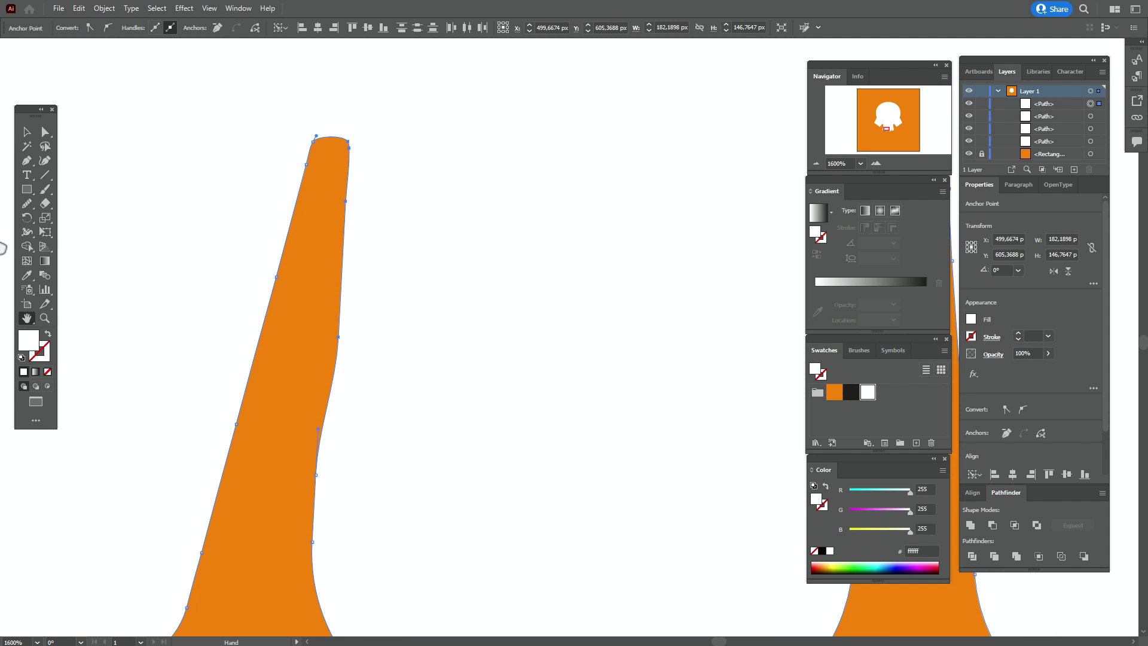
click(26, 203)
mouse_move(322, 139)
mouse_down()
mouse_move(341, 143)
mouse_move(346, 223)
mouse_move(353, 193)
mouse_move(332, 344)
mouse_move(344, 287)
mouse_up()
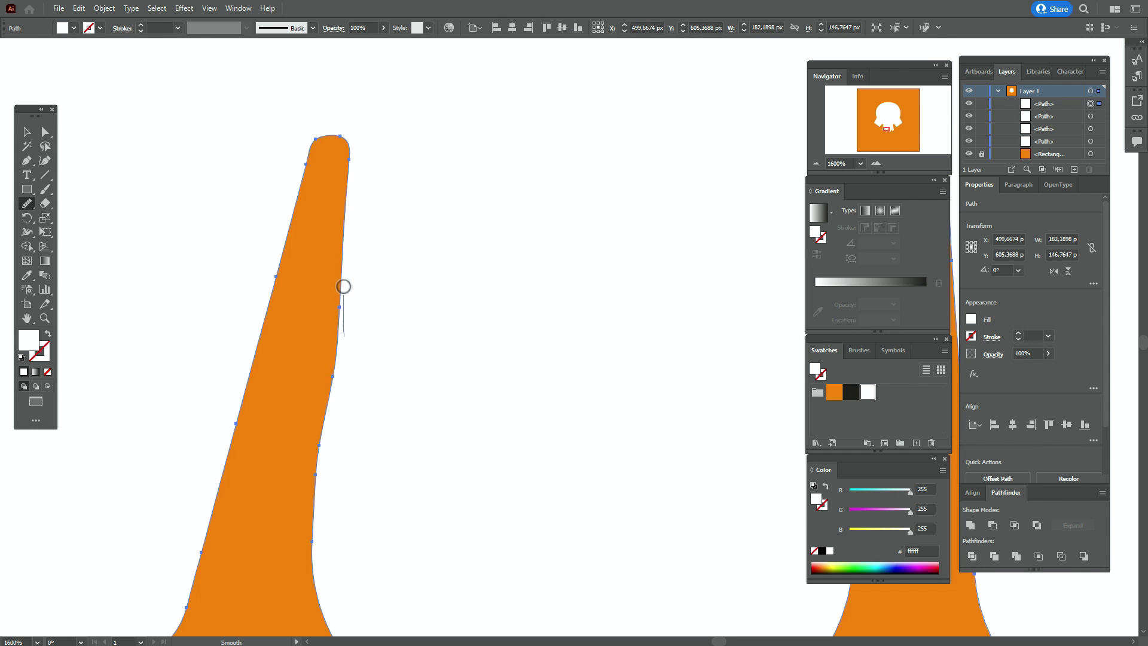
drag(326, 368, 319, 419)
drag(304, 156, 310, 162)
Round the outer lower corners of the tilted cheek rectangles to about 53.6 px on the left one and 50.9 px on the right one
key(z)
key(ctrl+1)
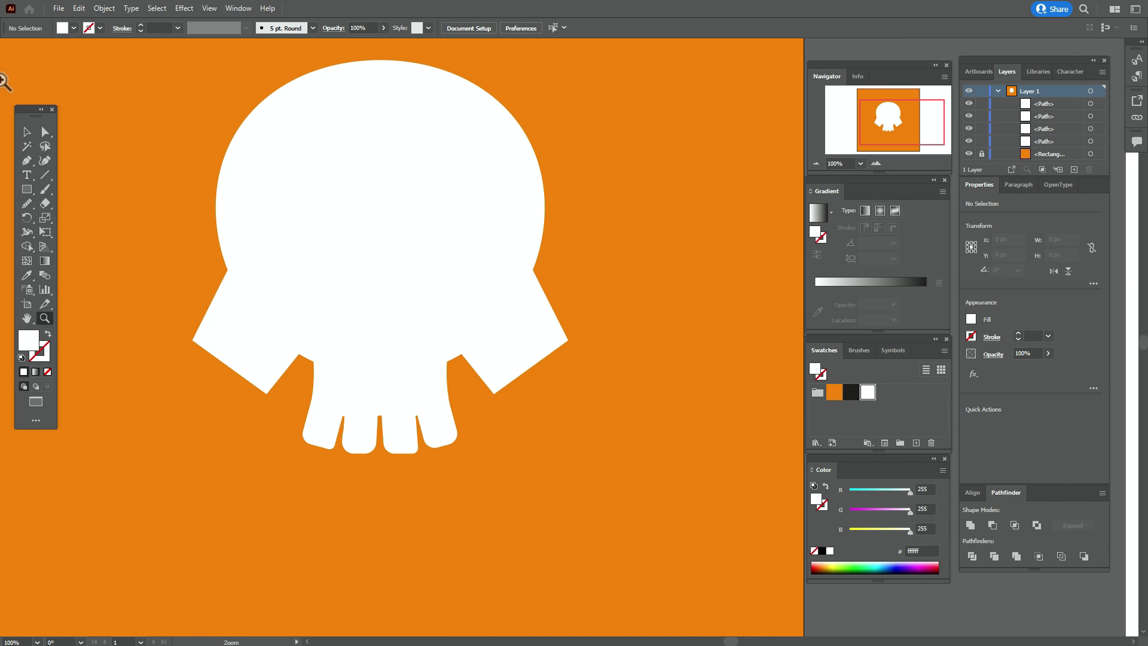
click(45, 132)
click(193, 340)
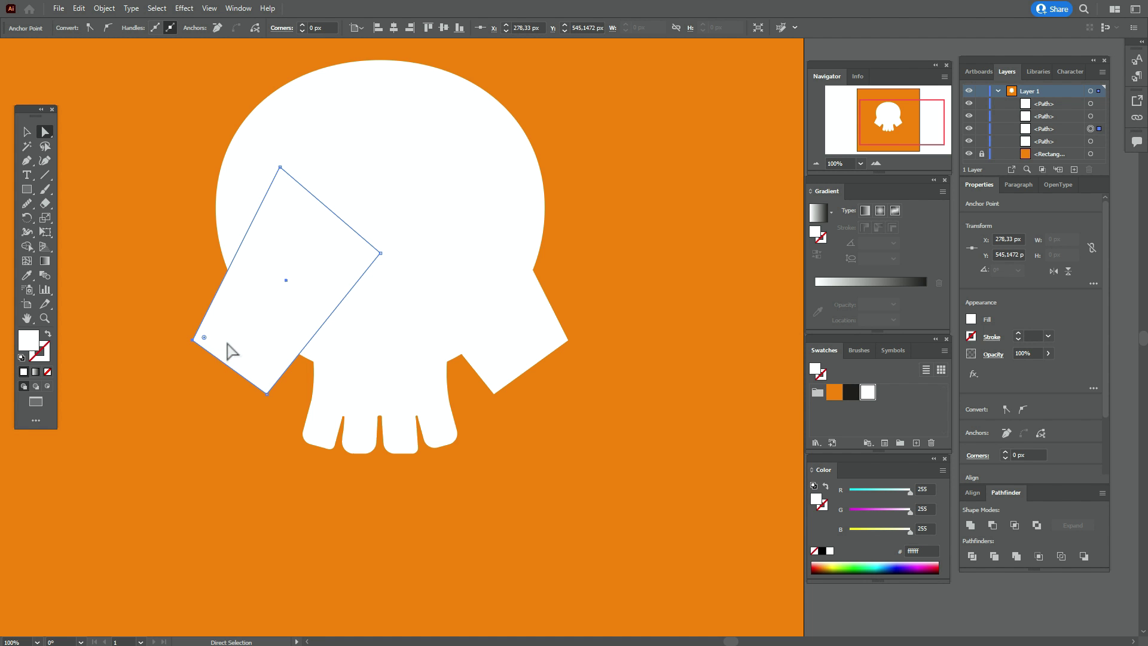
drag(203, 338, 253, 329)
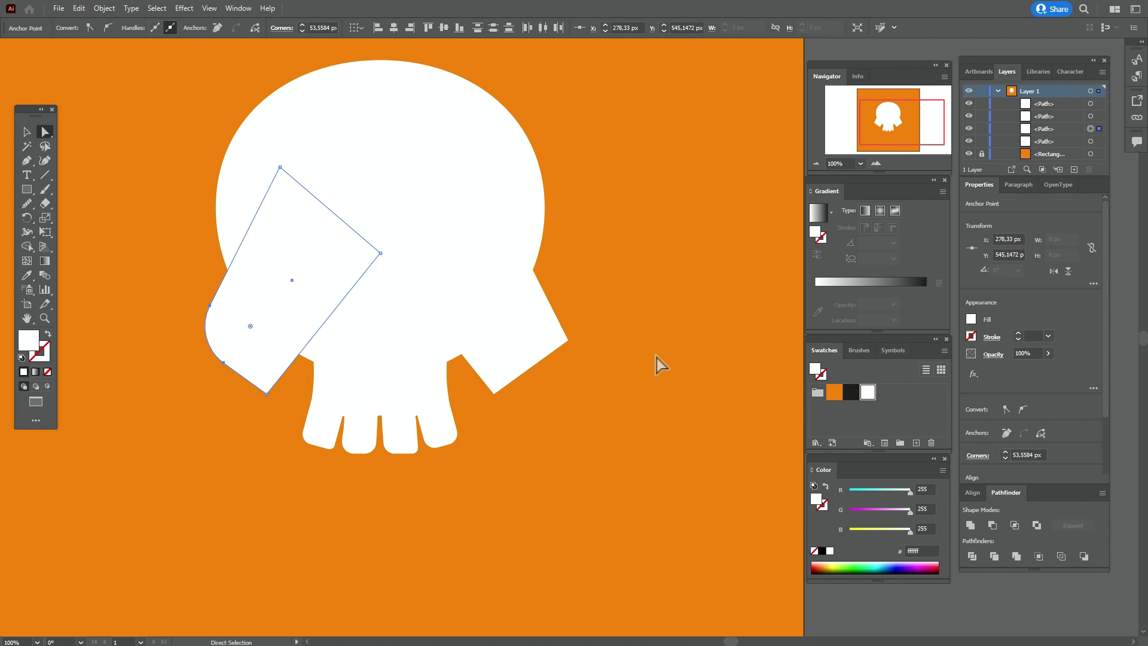
click(568, 341)
drag(557, 339, 515, 335)
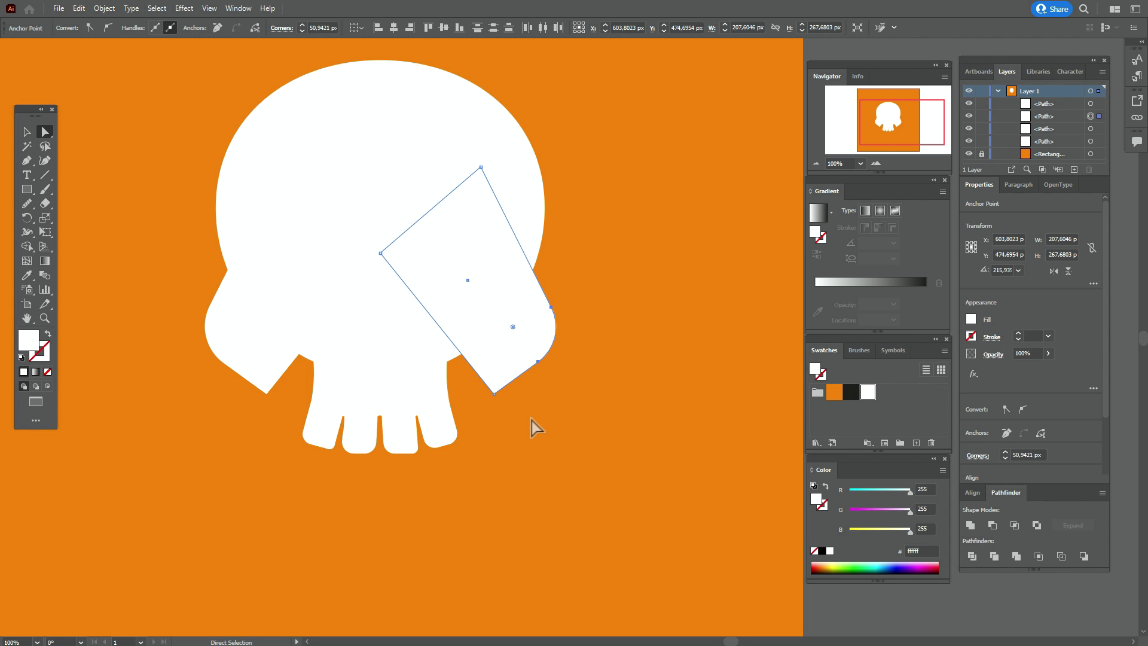
Round the inner lower corners of the tilted cheek rectangles to about 36 px on the left one and 37 px on the right one
click(268, 394)
drag(268, 384, 262, 354)
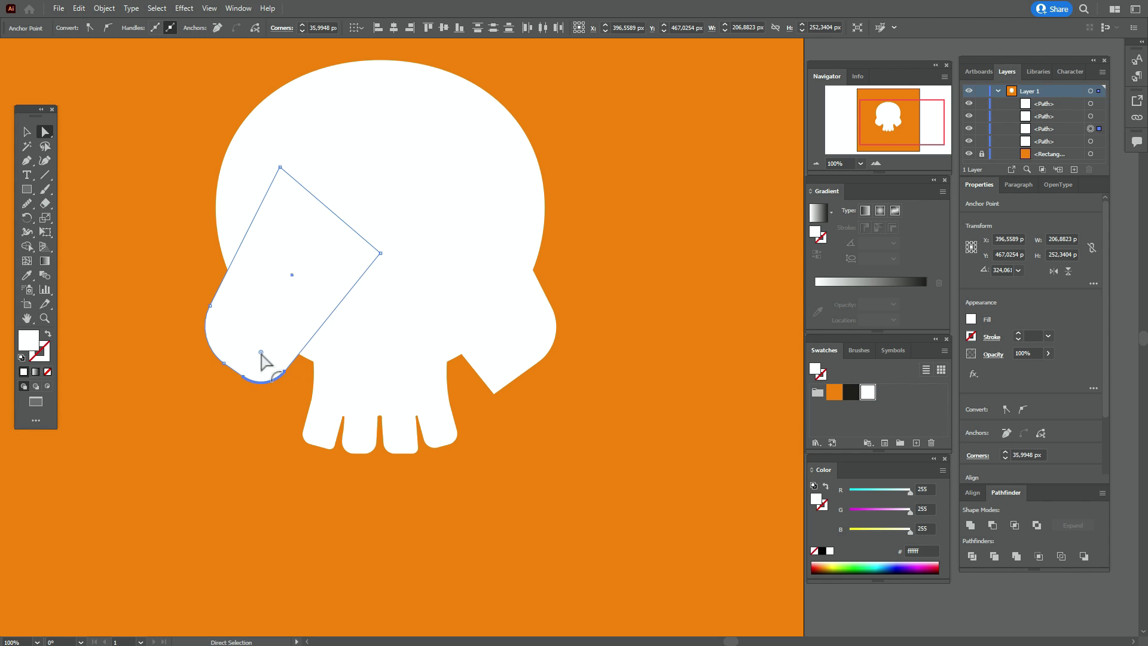
click(495, 394)
drag(497, 387, 508, 358)
Unite the head circle and the two rounded cheek rectangles into one path, then clear the selection
key(v)
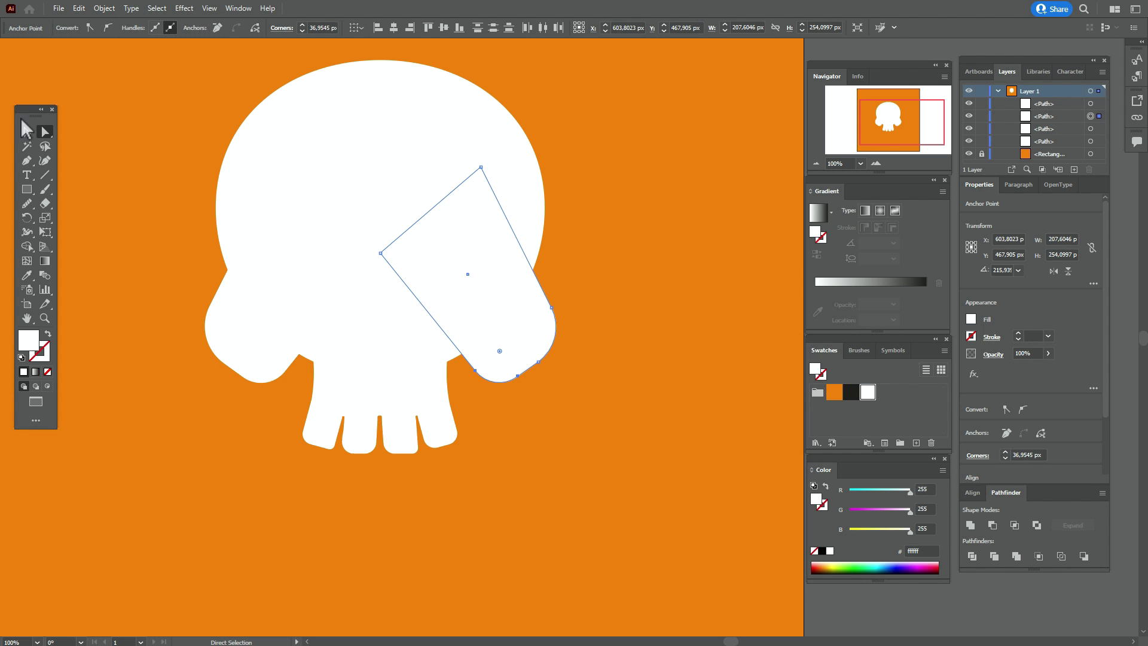
click(335, 195)
shift+click(299, 275)
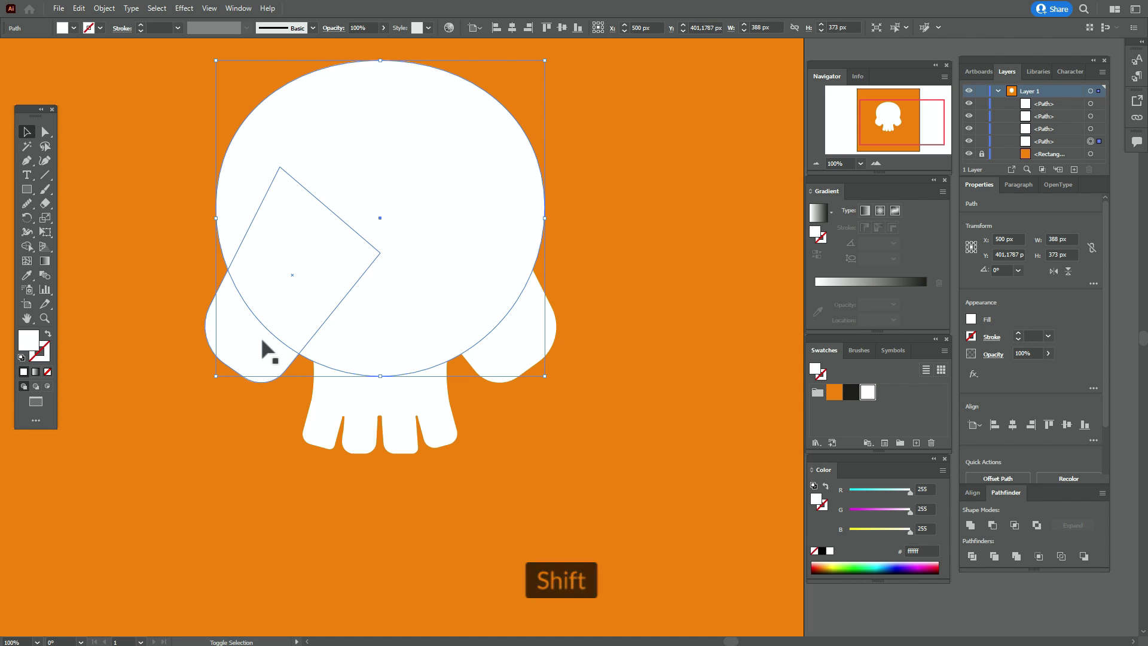
shift+click(478, 356)
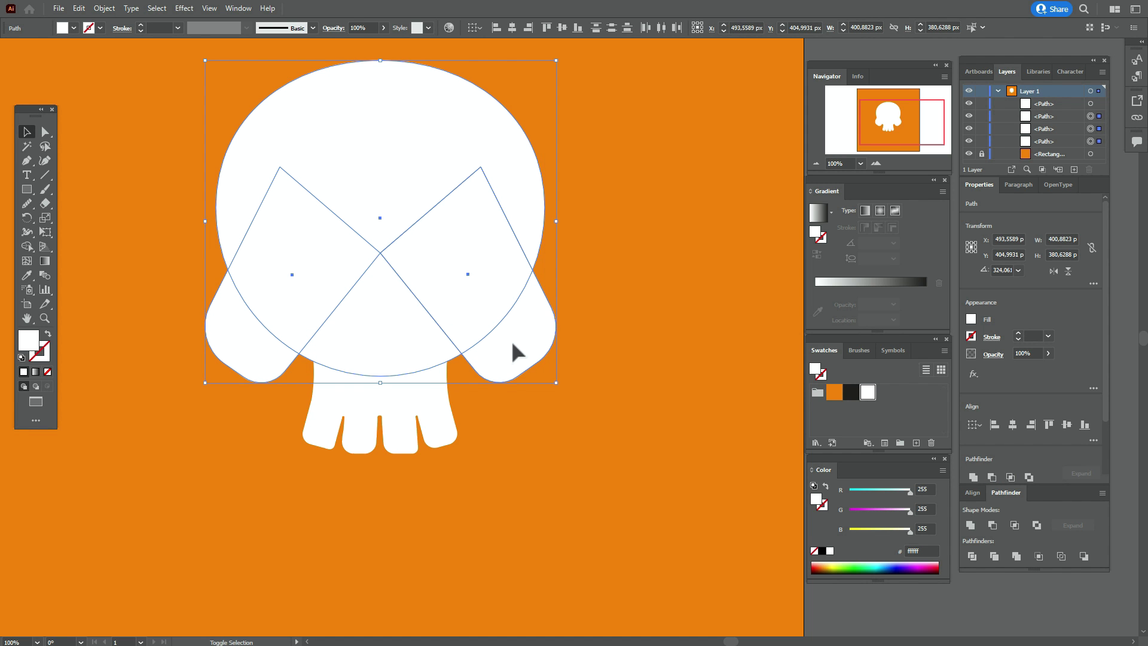
click(971, 529)
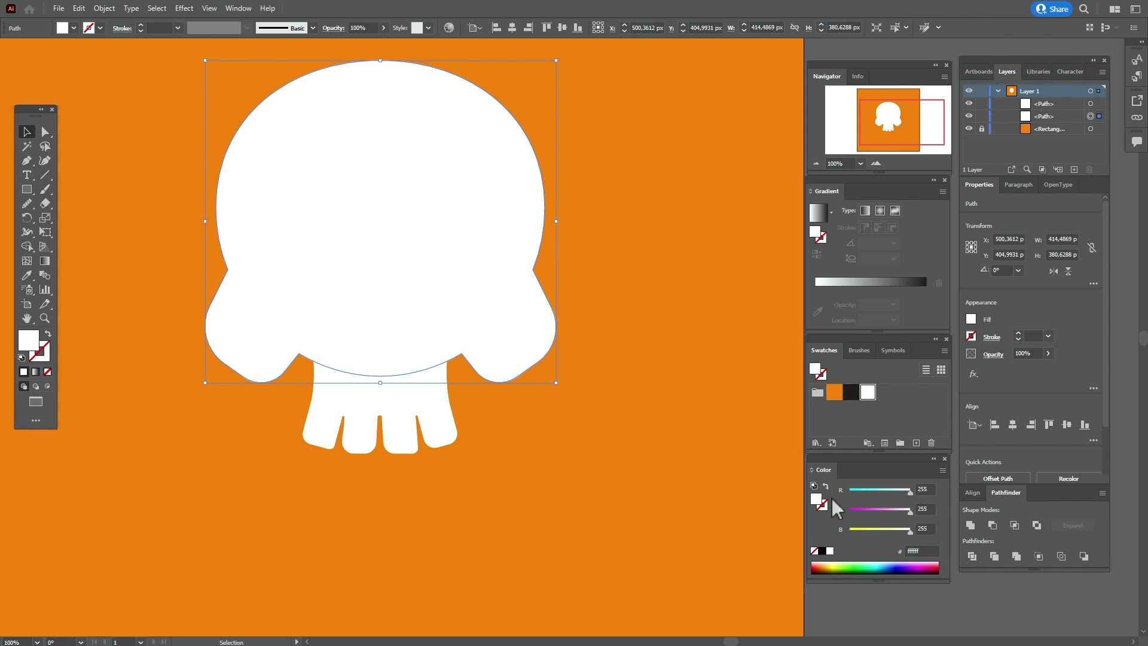
click(919, 601)
Round both side corners where the head meets the cheeks to about 52.9 px
click(45, 131)
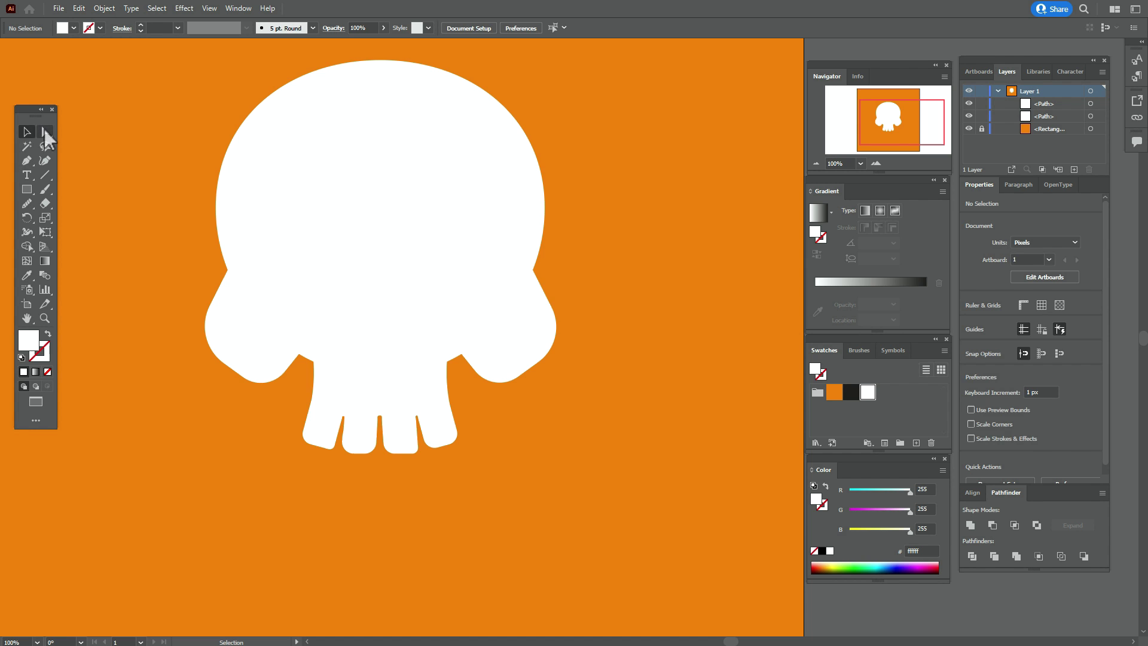
click(225, 272)
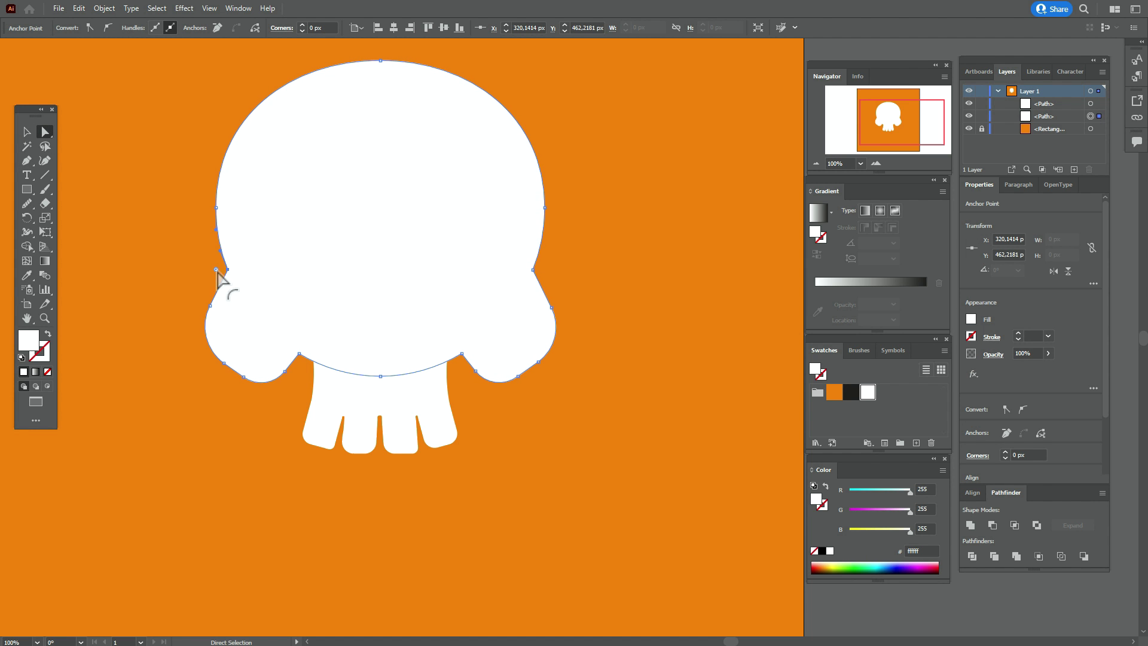
shift+click(533, 269)
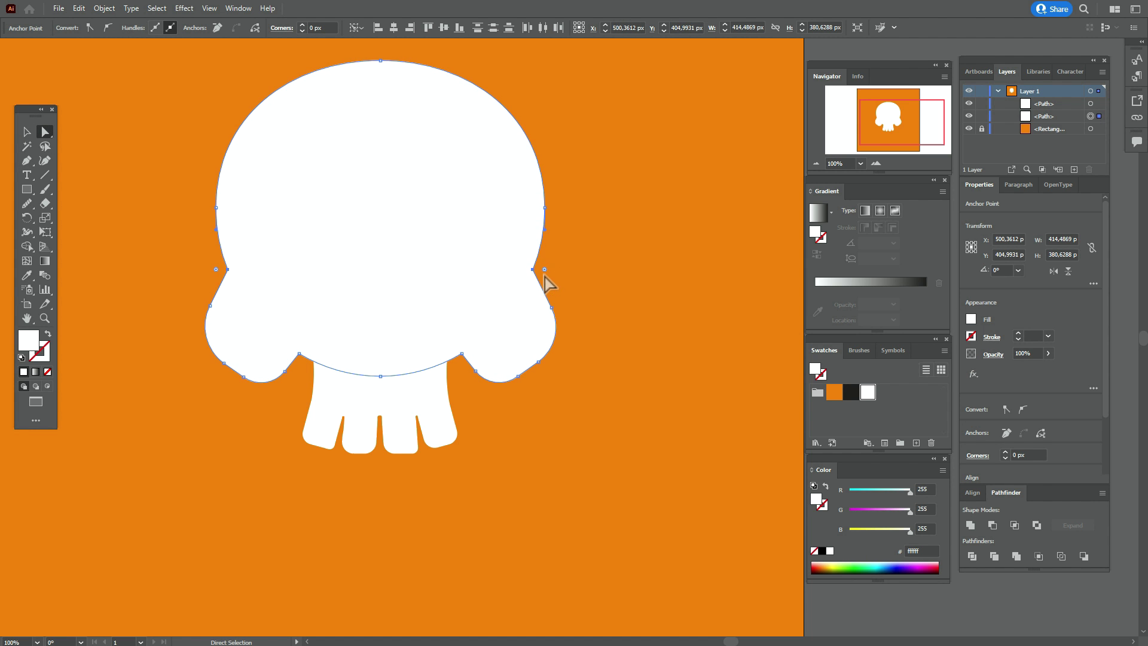
drag(545, 270, 582, 276)
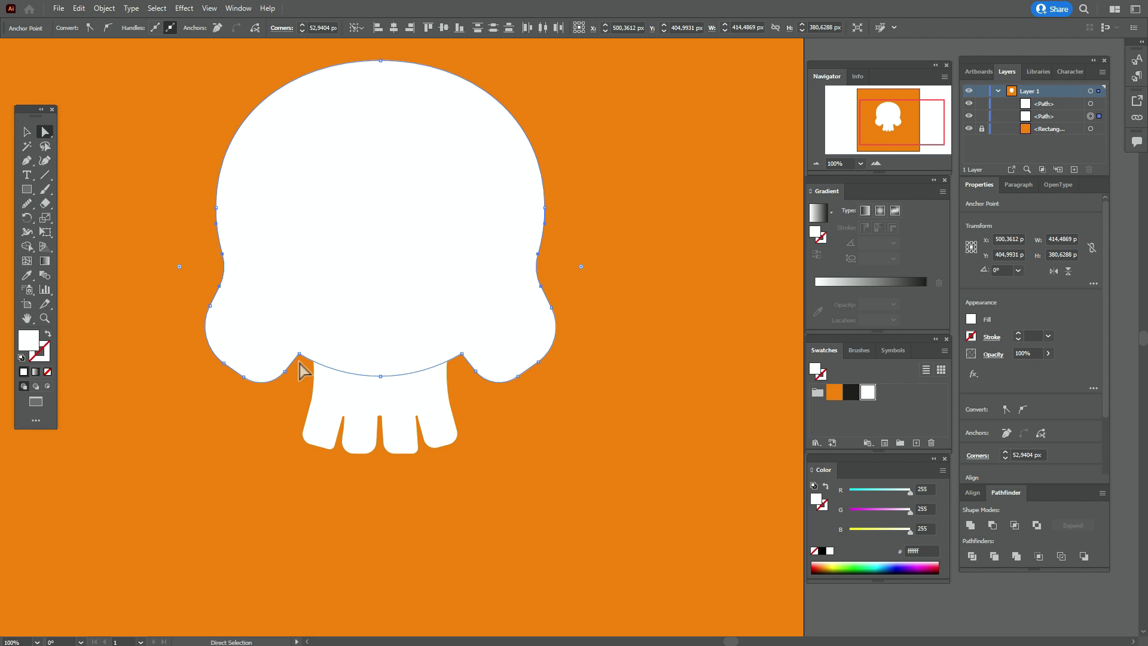
Unite the toothed jaw with the head shape into a single path
click(27, 132)
click(371, 418)
shift+click(381, 272)
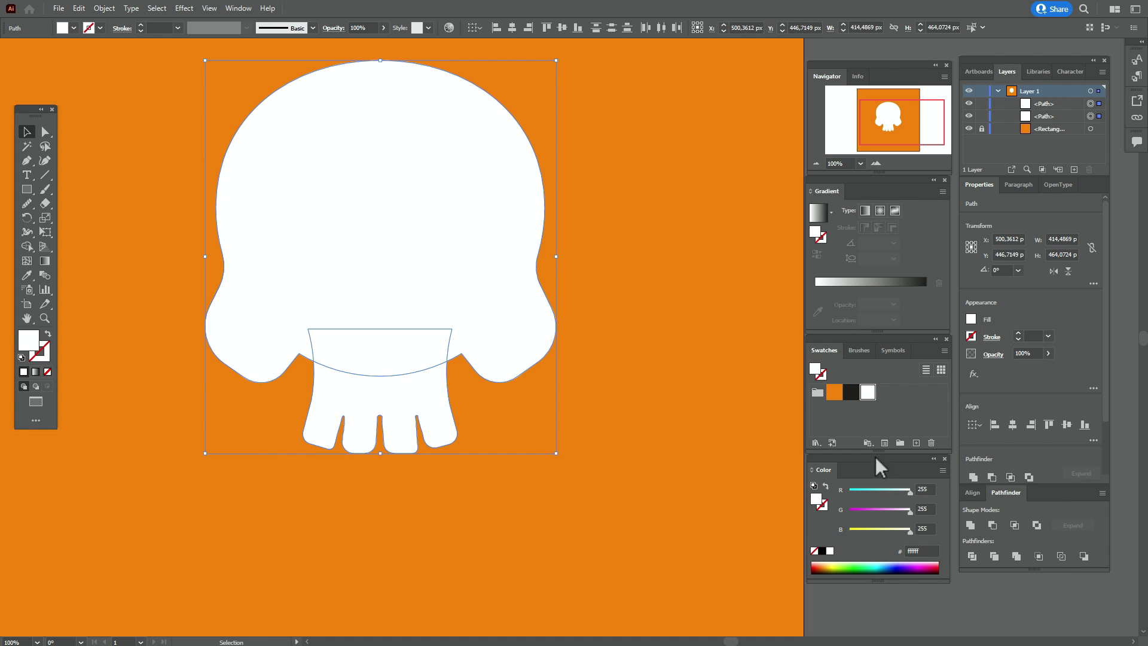
click(973, 476)
Round the two pointed notch corners where the cheeks' inner edges meet the underside of the head
click(45, 131)
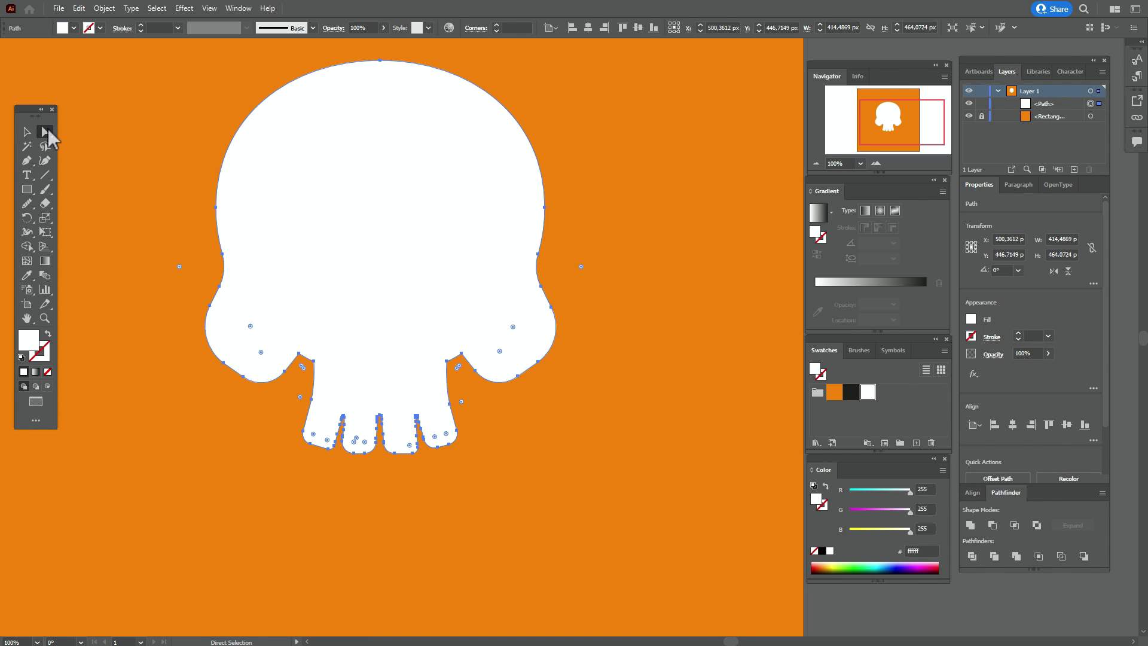
click(456, 466)
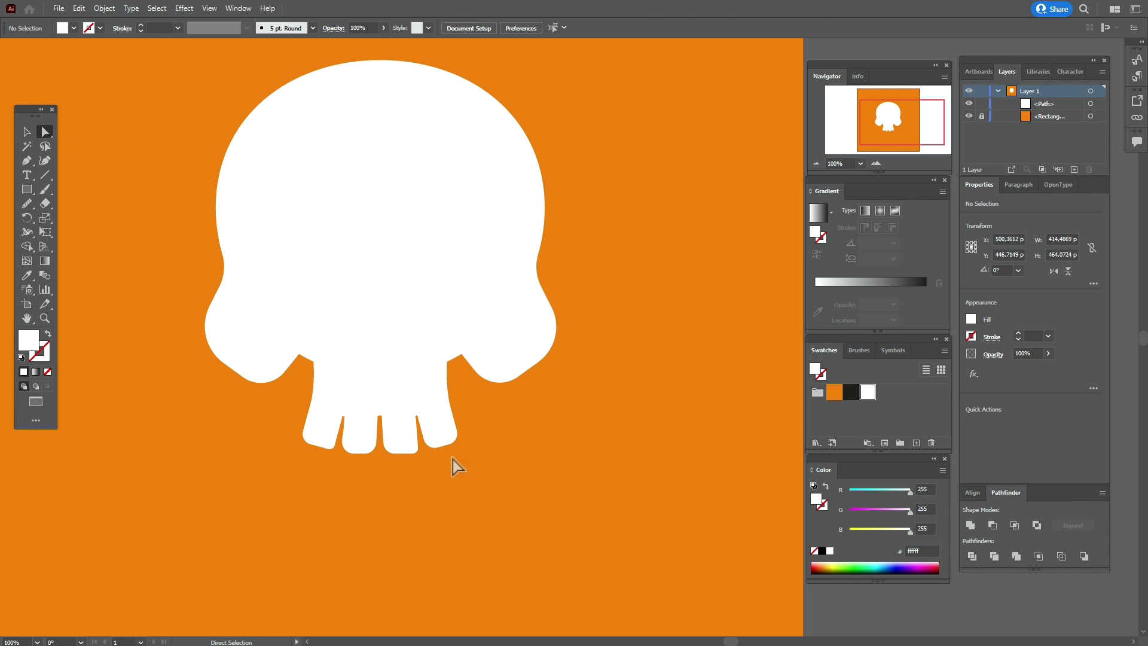
click(299, 355)
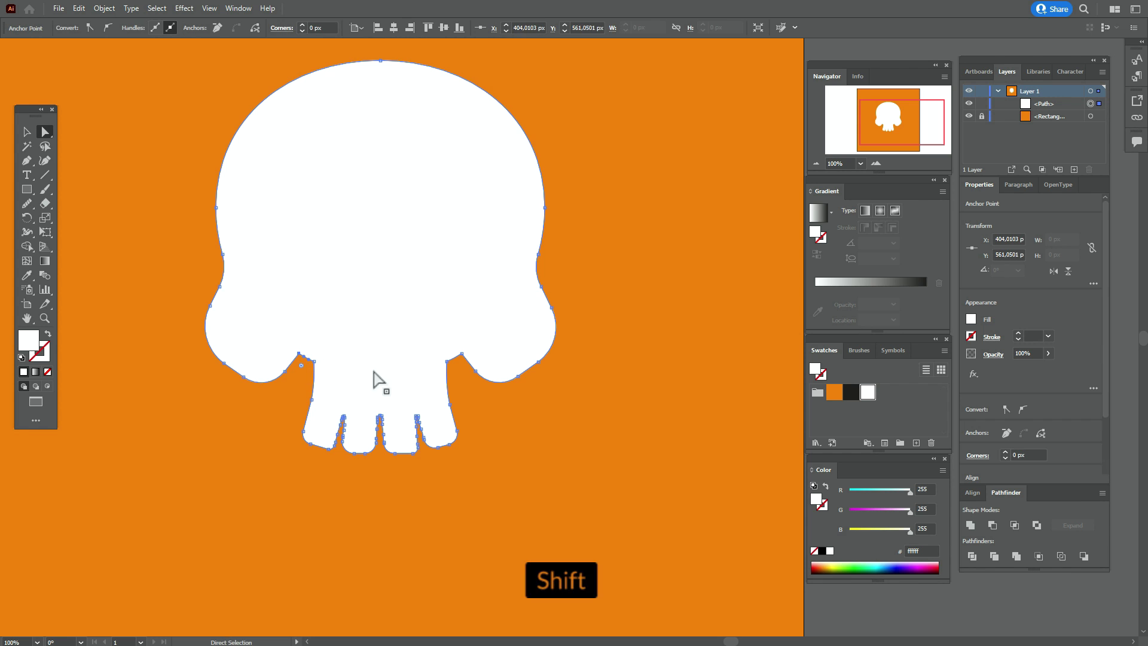
shift+click(461, 354)
drag(459, 366, 458, 364)
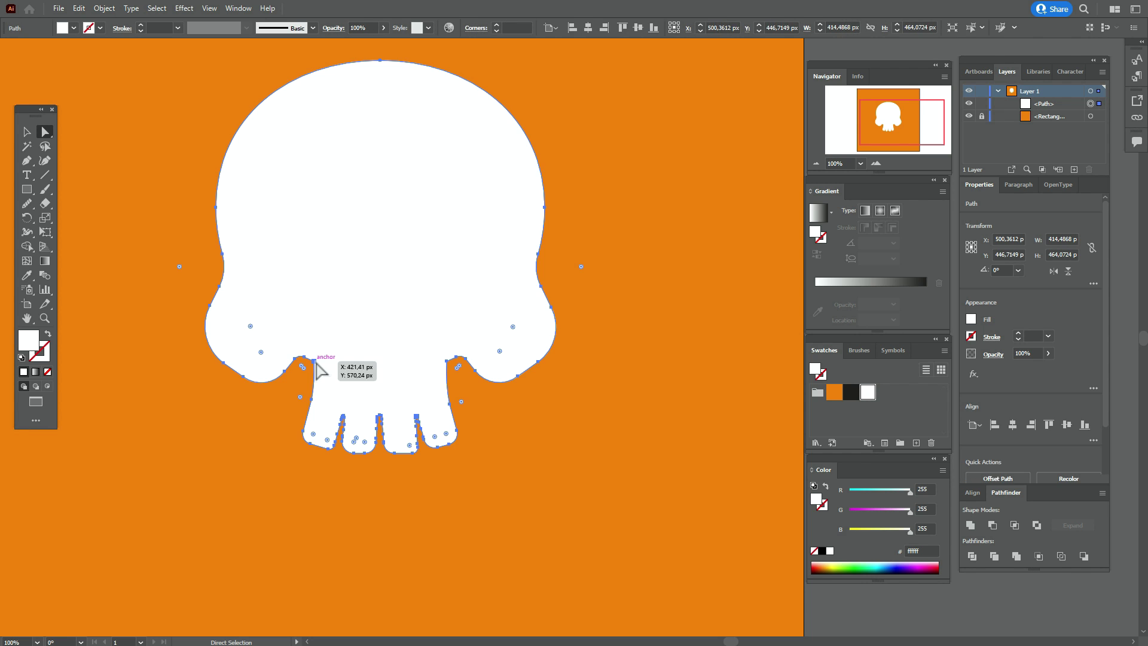
Round the corners where both sides of the jaw meet the head, using about 21.5 px on the left one
click(302, 397)
click(314, 365)
drag(310, 379, 299, 394)
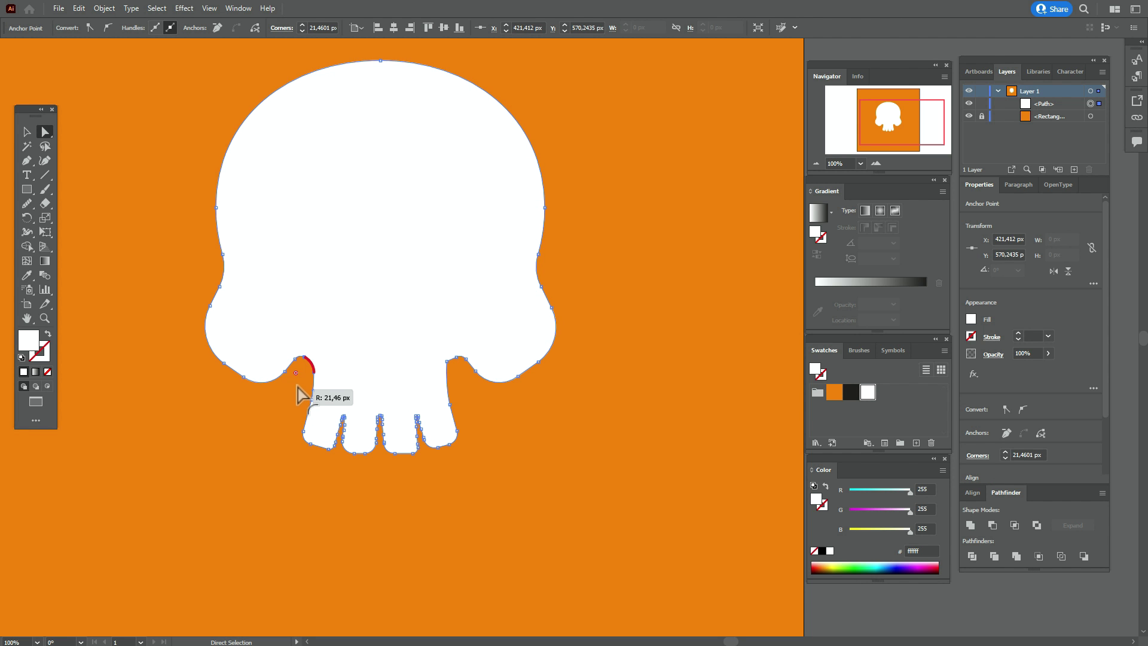
click(447, 364)
drag(456, 369, 463, 377)
click(598, 414)
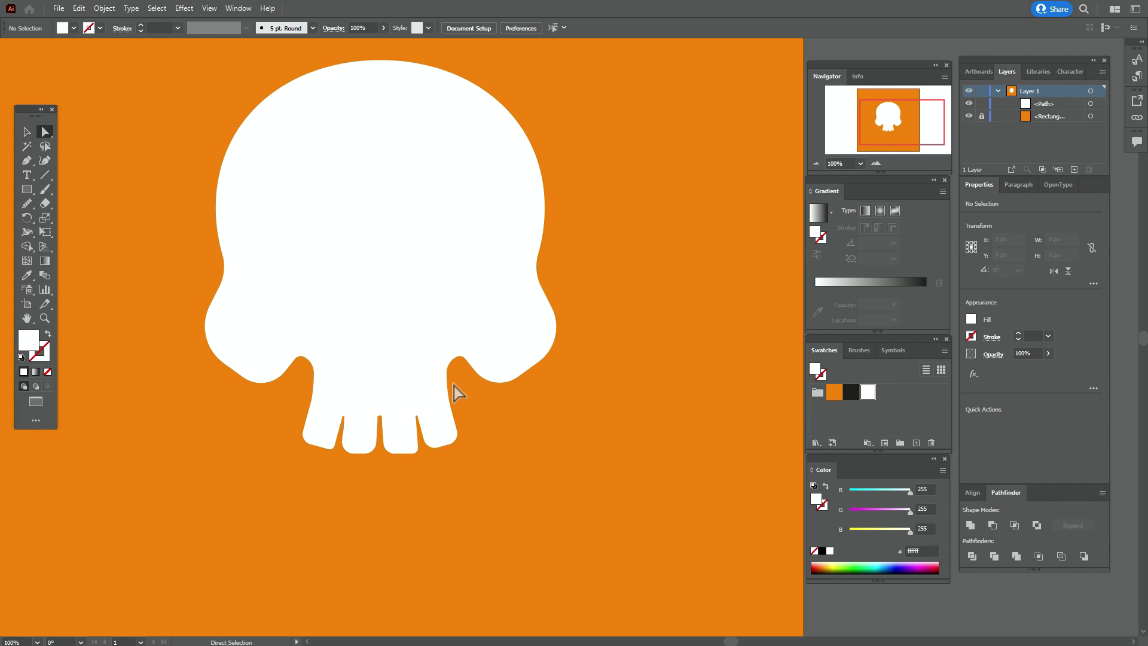
Draw a curved, slanted eye shape about 143 px wide on the skull's right half with the Pen tool, filled with dark #1d1d1b
click(849, 395)
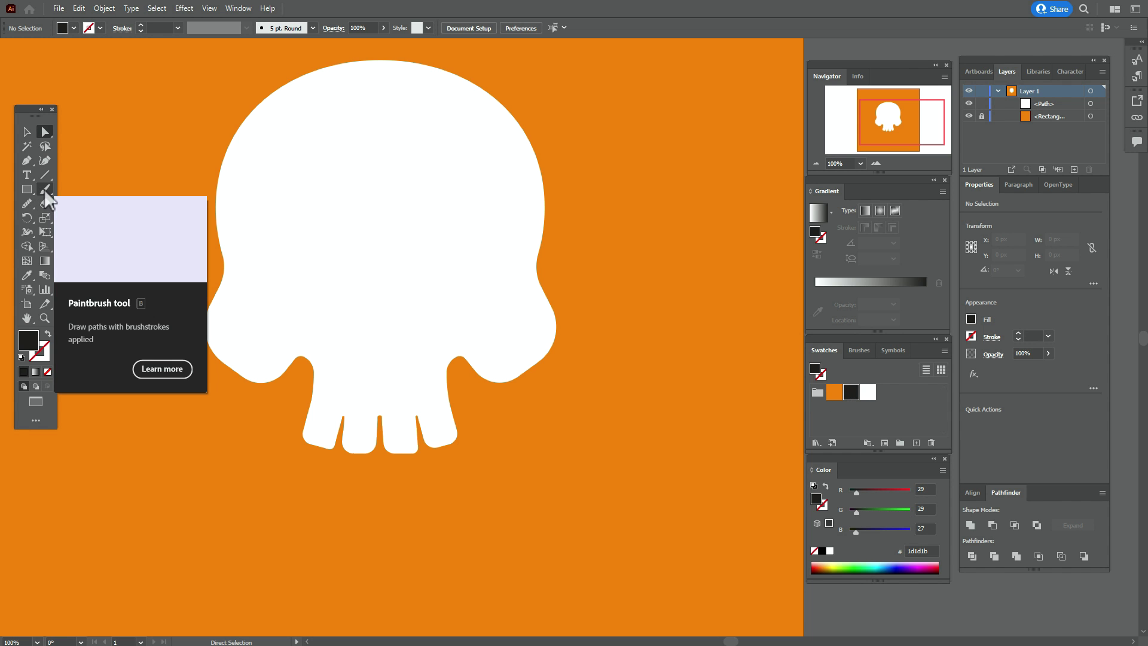
click(27, 160)
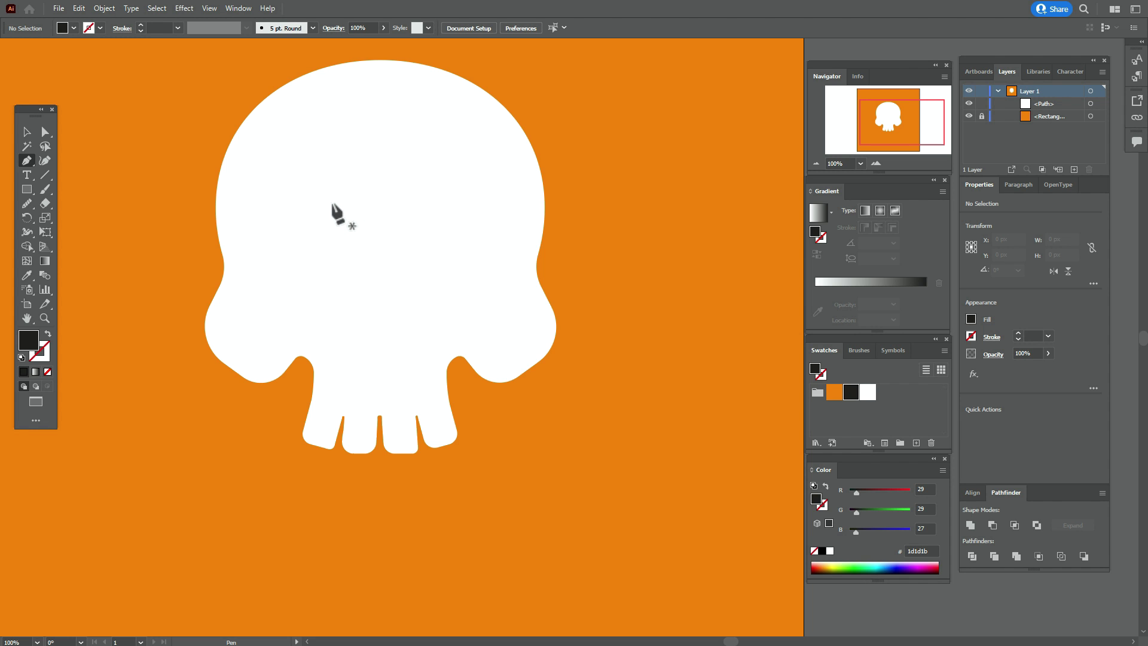
click(401, 211)
shift+click(449, 222)
shift+click(461, 222)
shift+click(471, 220)
drag(477, 213, 495, 220)
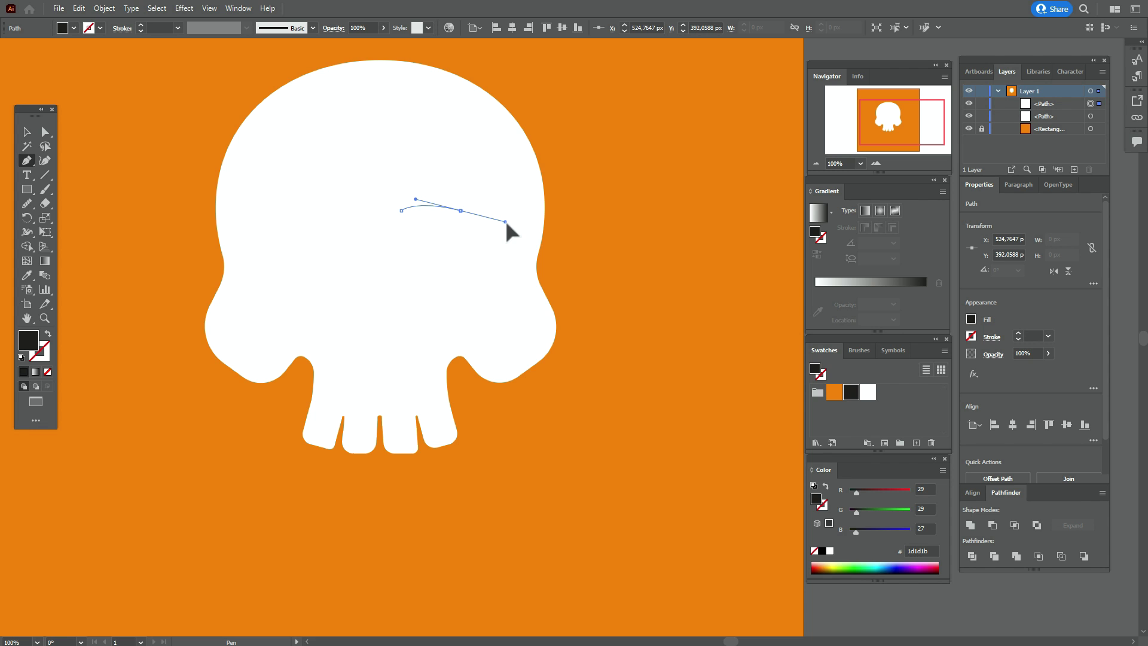
drag(511, 231, 512, 231)
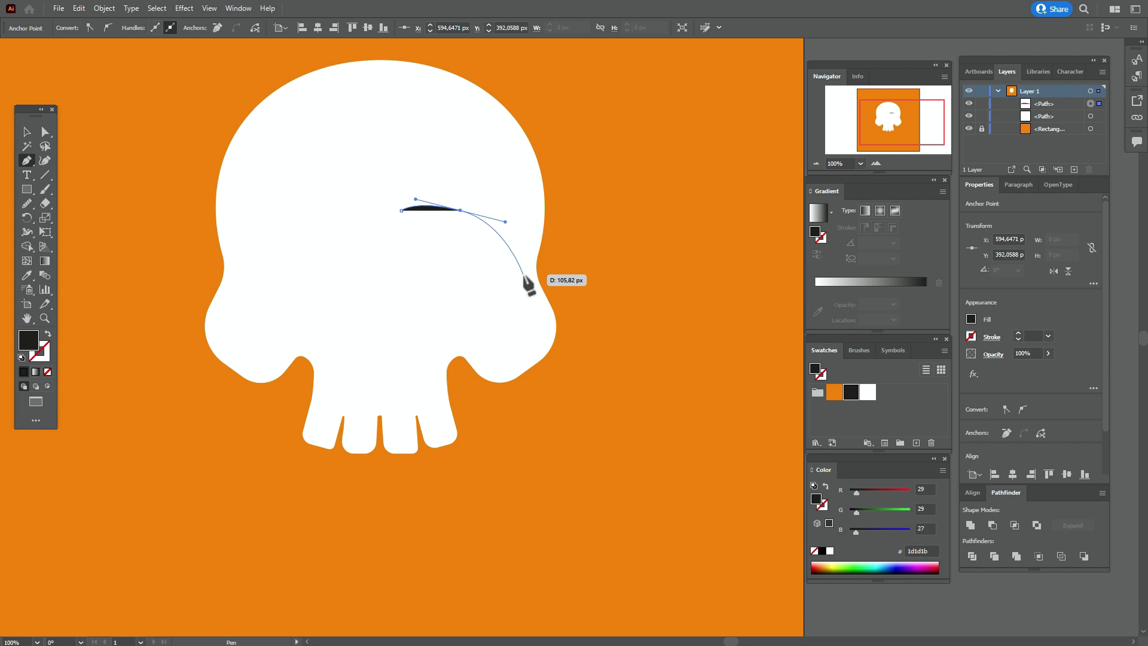
drag(523, 279, 519, 306)
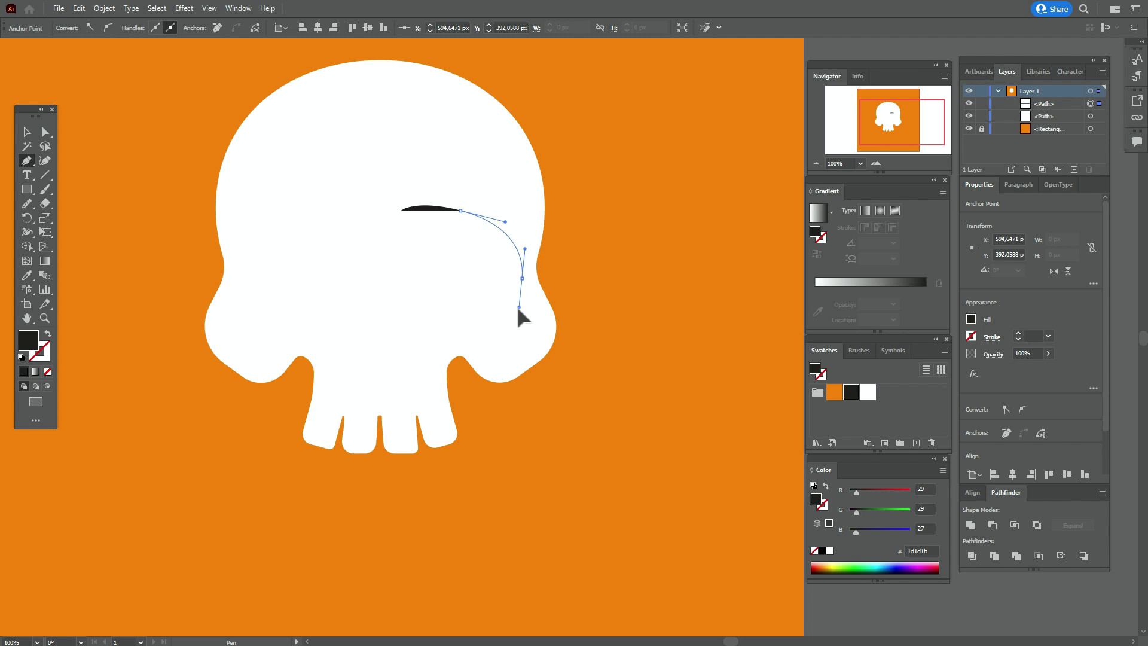
drag(519, 306, 519, 307)
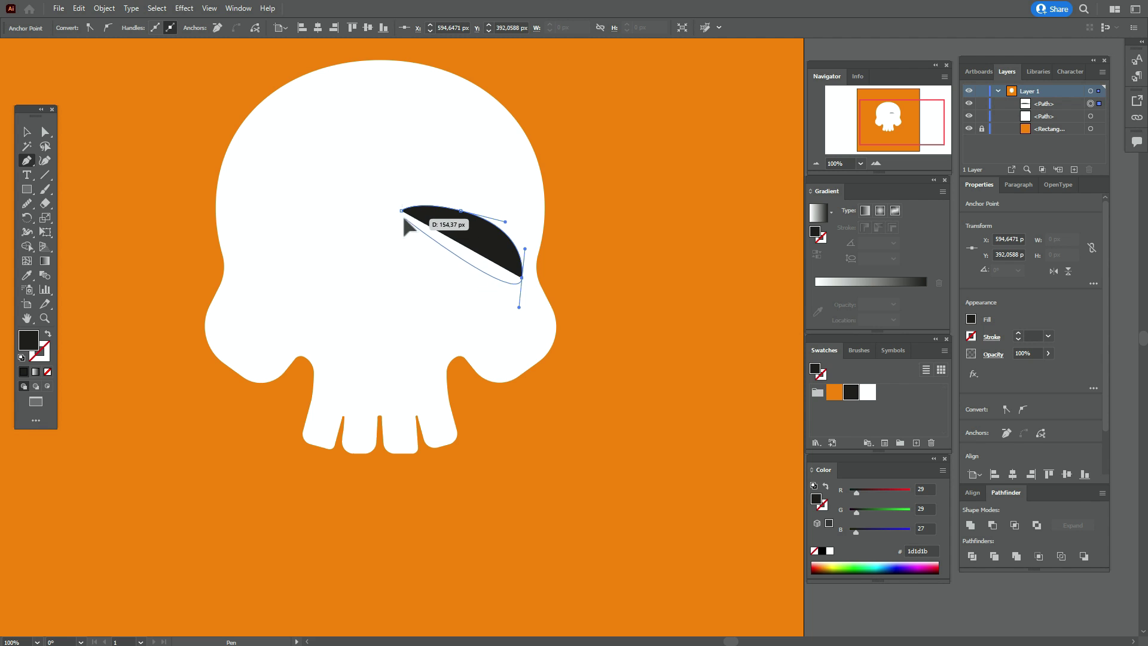
drag(401, 210, 416, 199)
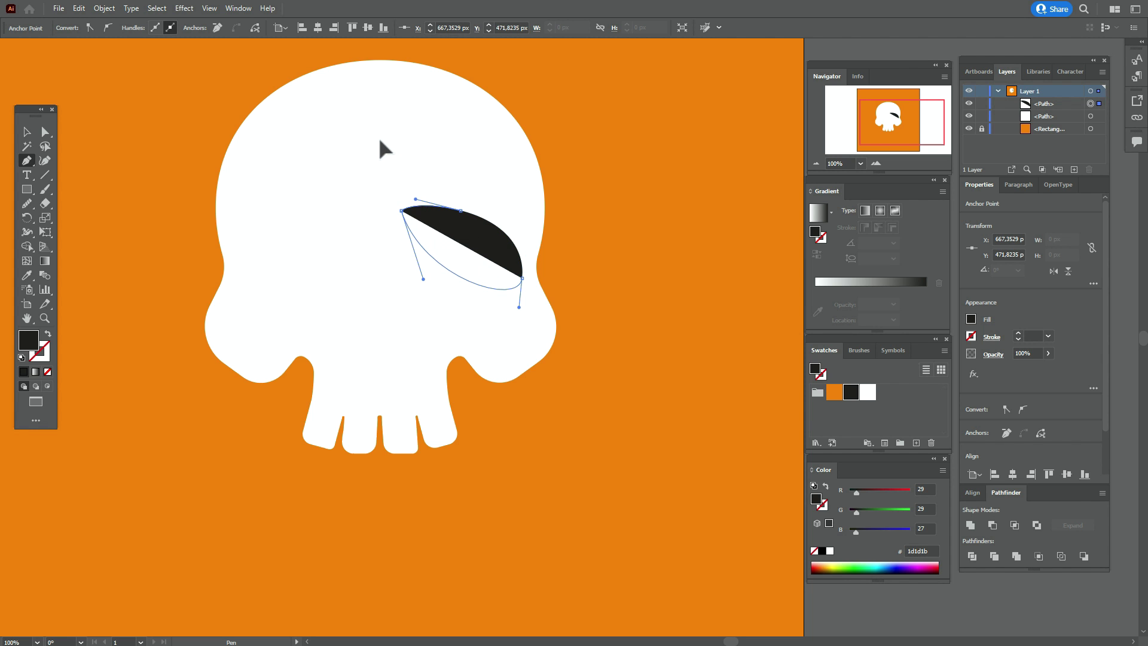
Close the eye shape at its inner corner with a longer curve handle so the lower edge bulges outward
mouse_move(379, 122)
mouse_down()
mouse_move(394, 134)
mouse_move(397, 115)
mouse_up()
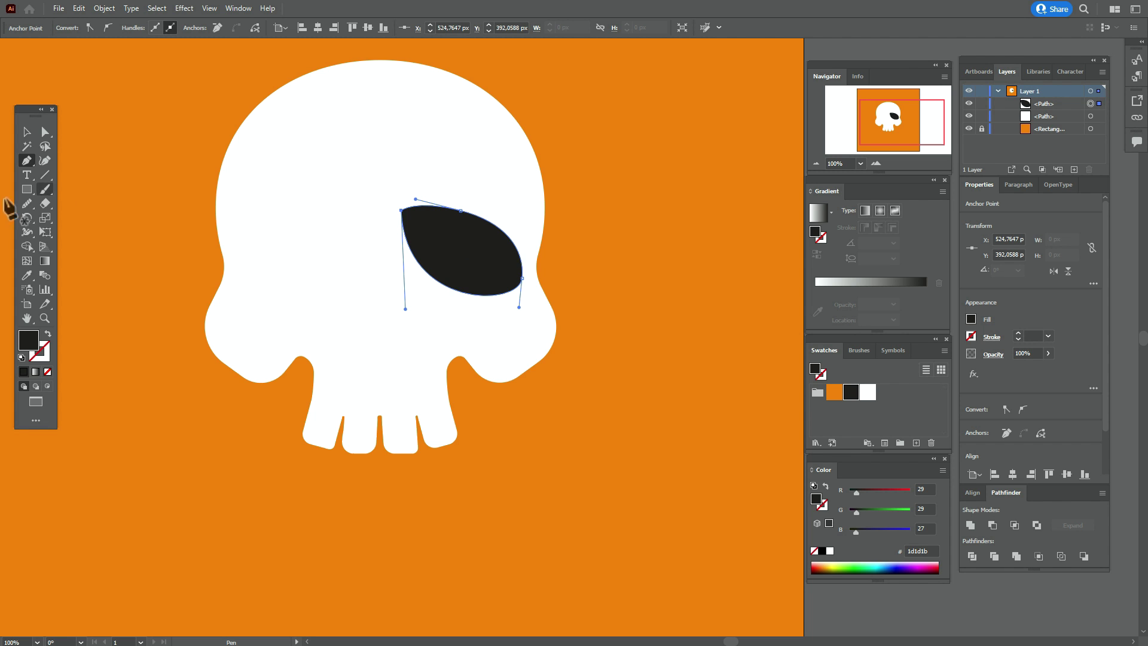
click(49, 134)
click(779, 528)
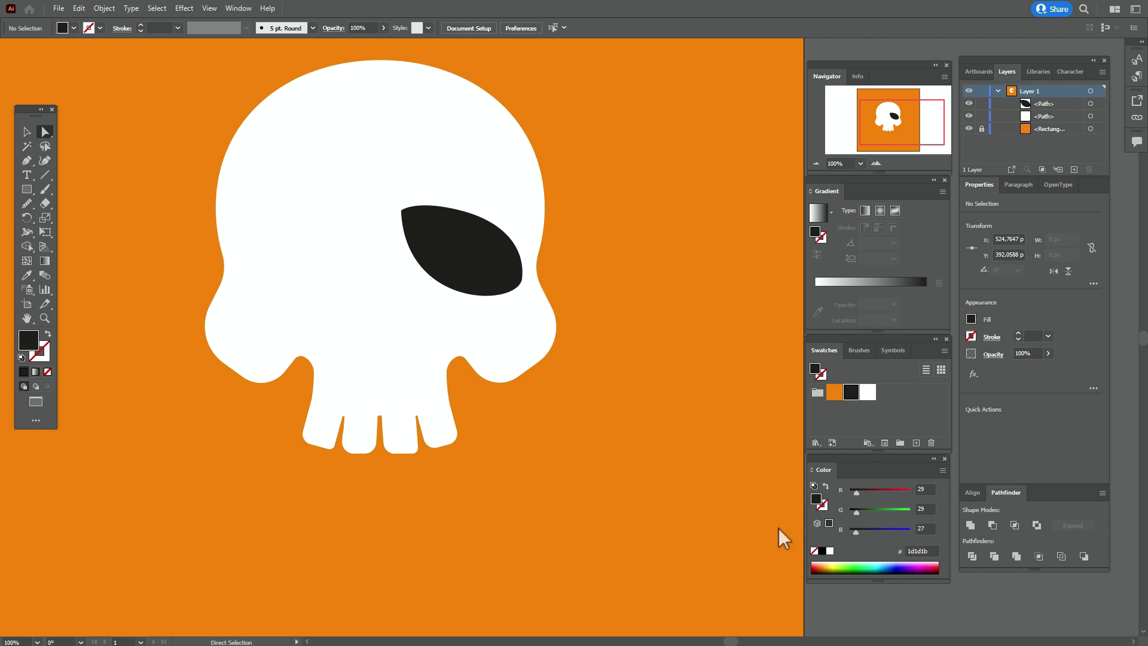
Add an anchor point on the eye's lower edge and move it slightly outward to about X 586.6, Y 485.2 px
click(448, 293)
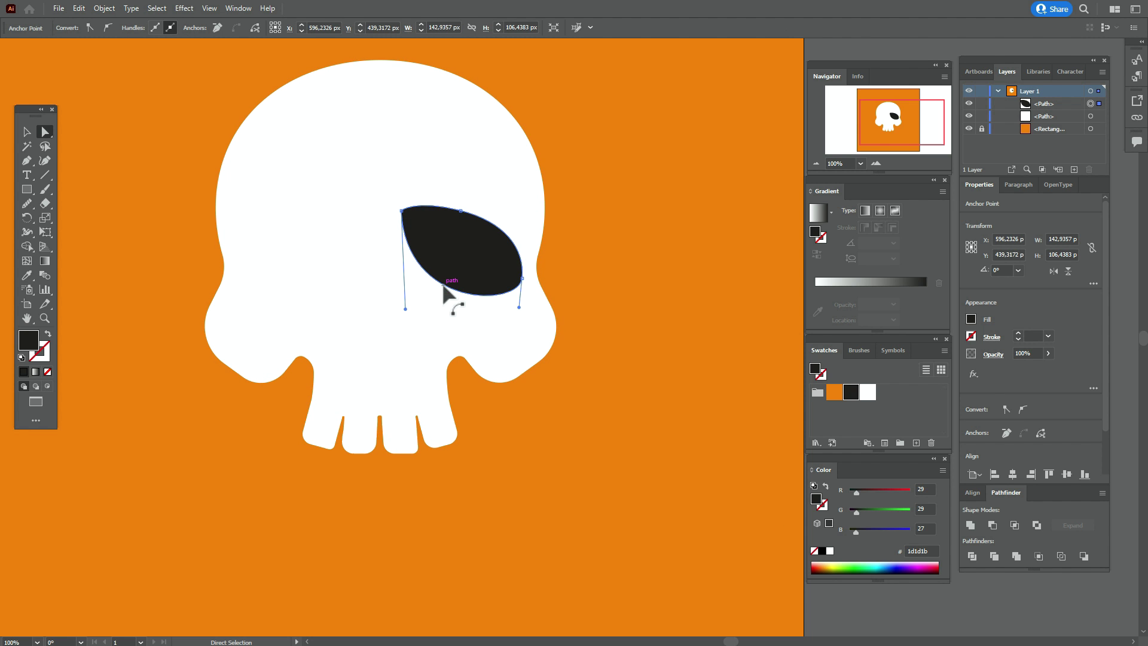
drag(34, 160, 70, 174)
click(445, 284)
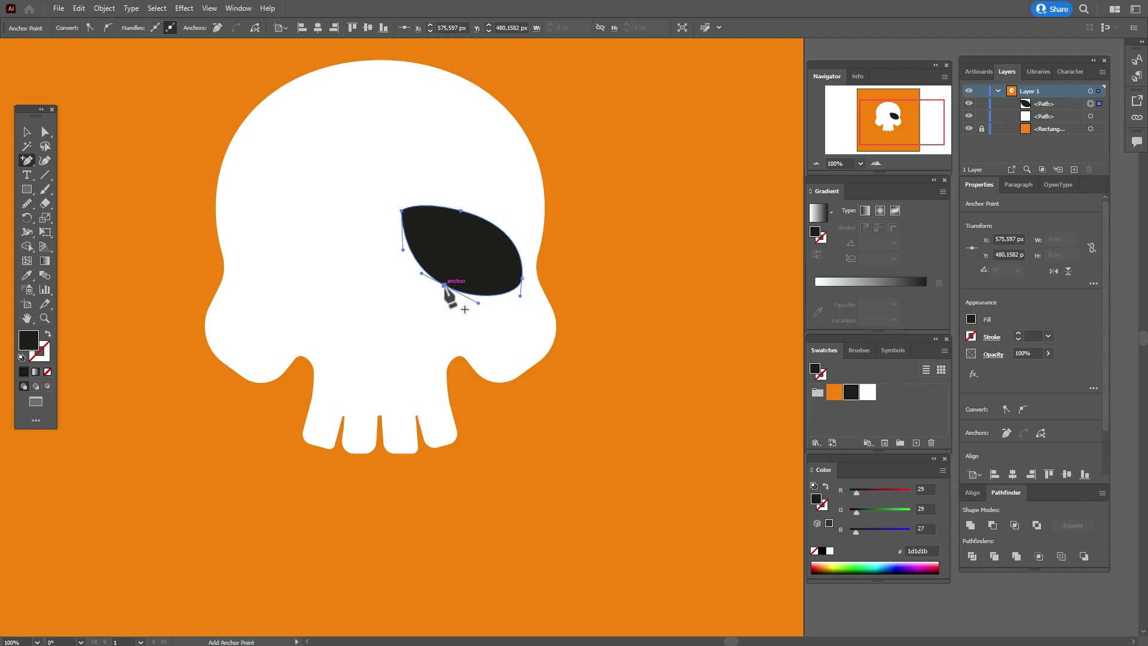
click(45, 132)
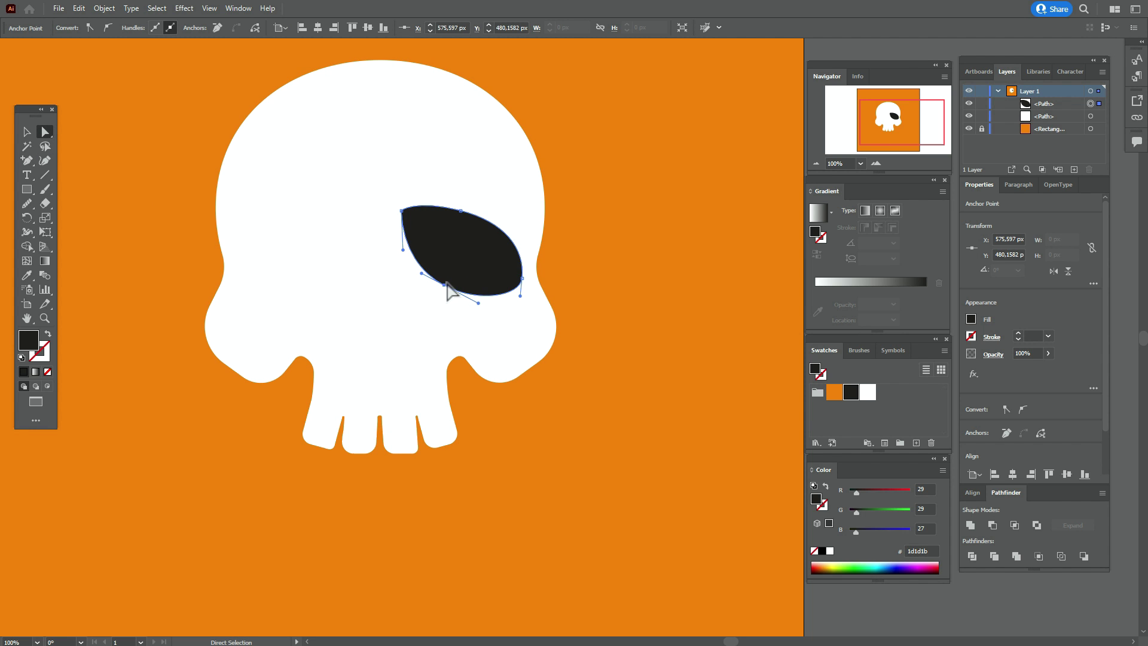
drag(444, 286, 454, 290)
click(26, 132)
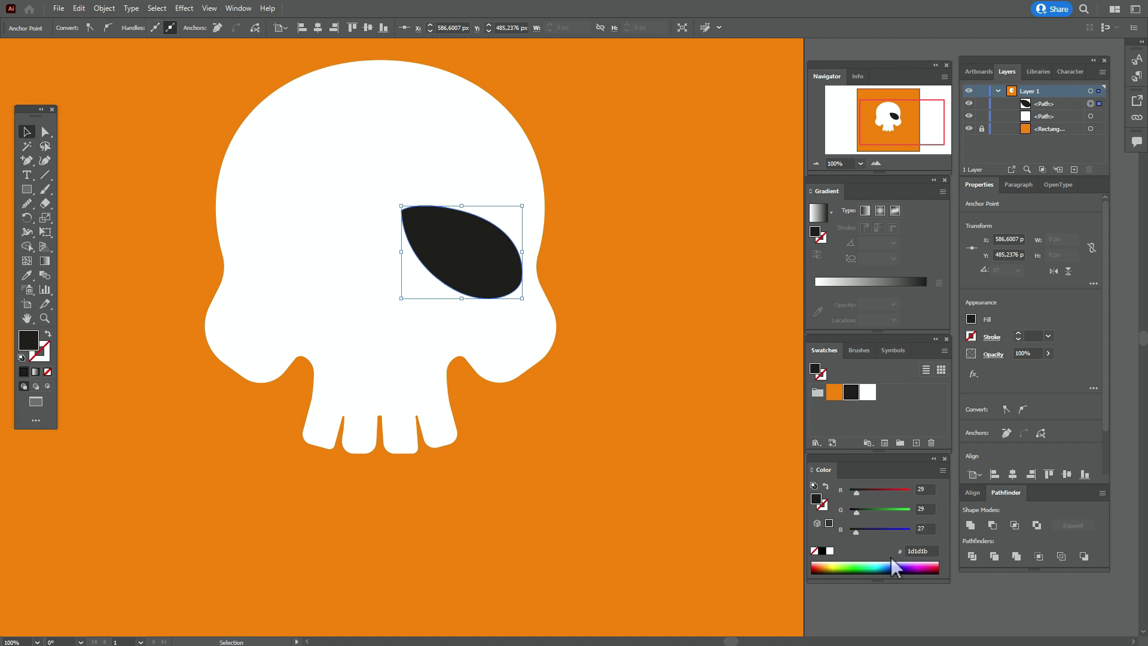
click(887, 600)
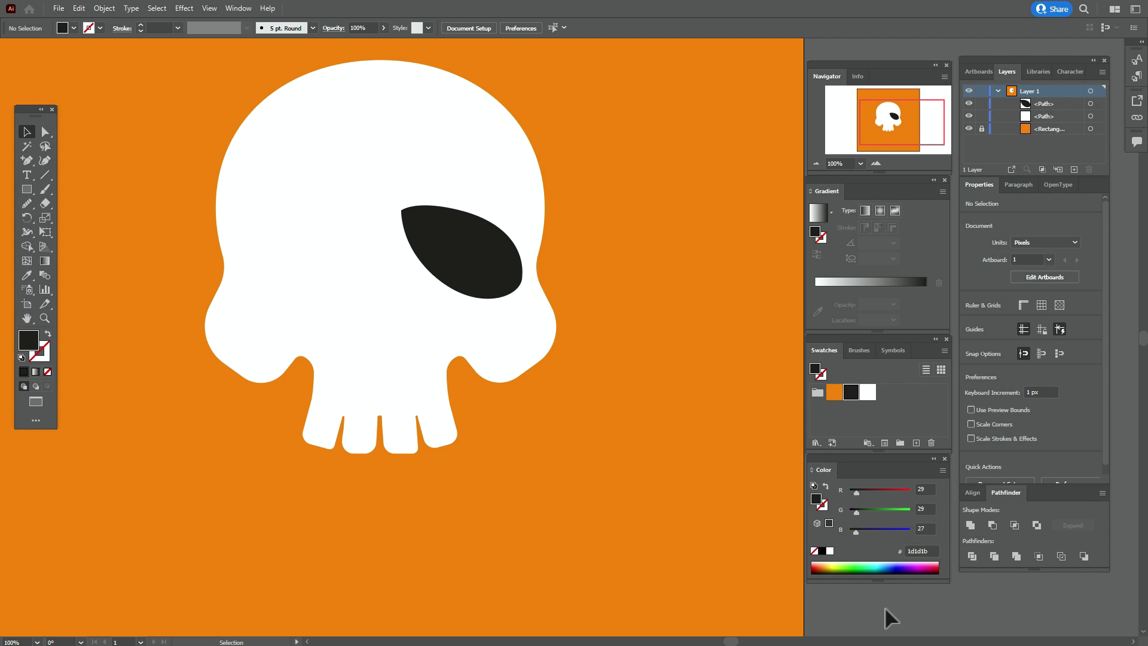
Nudge the eye slightly upward and inward, and place a horizontally mirrored copy of it on the skull's left half
drag(496, 269, 499, 268)
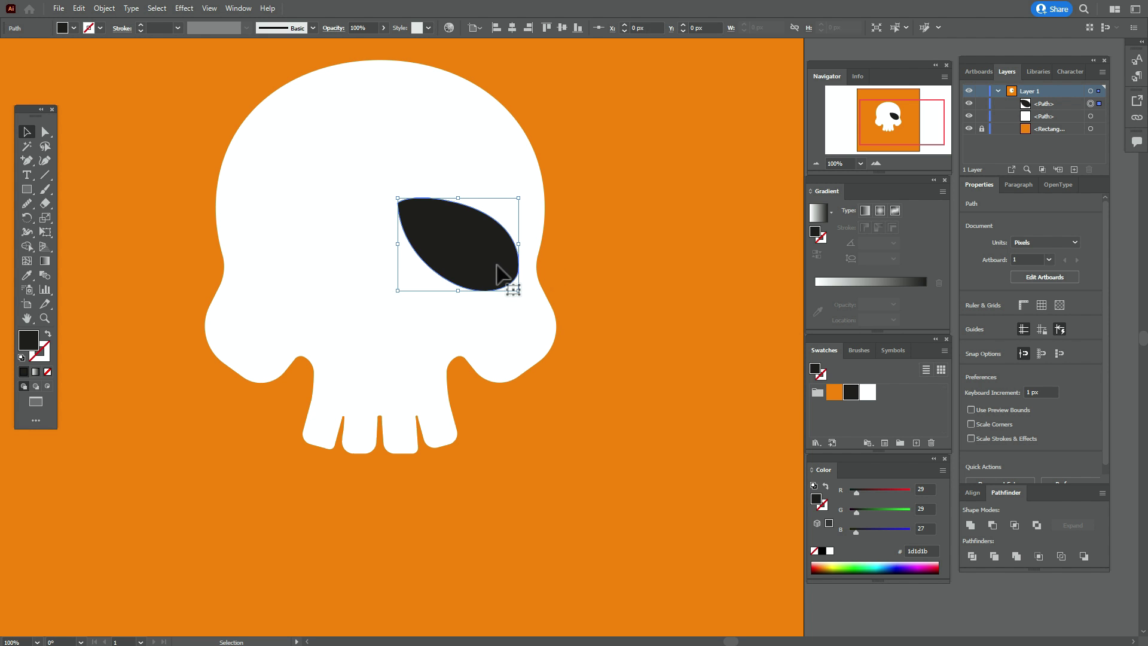
right_click(497, 256)
mouse_move(623, 544)
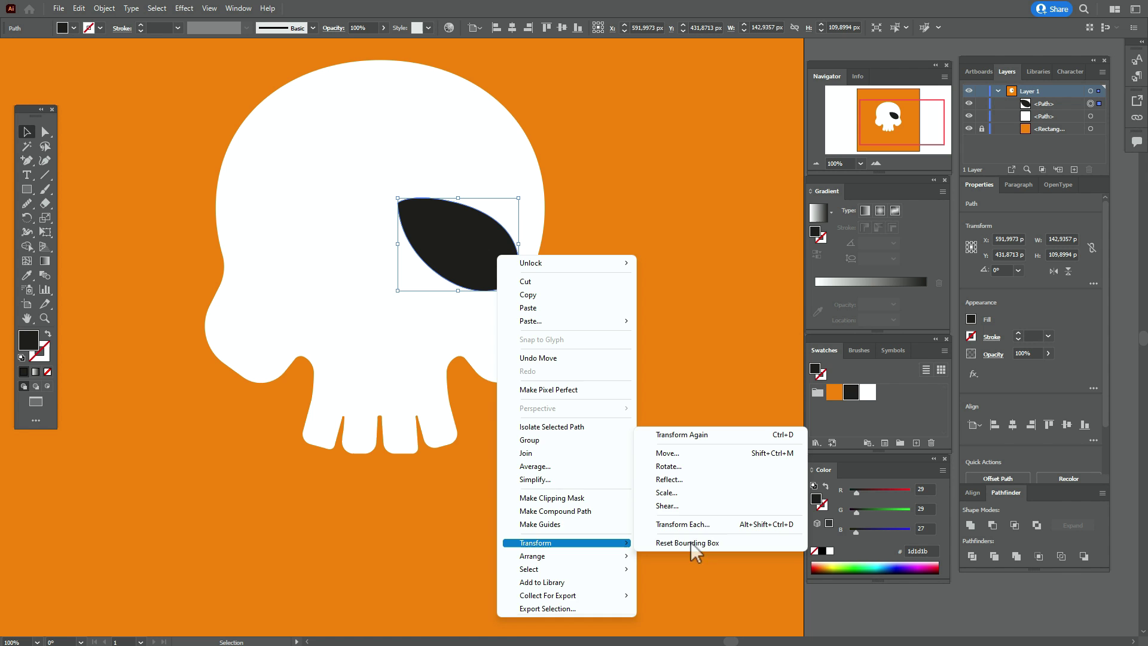
click(704, 482)
click(632, 399)
drag(426, 276, 317, 271)
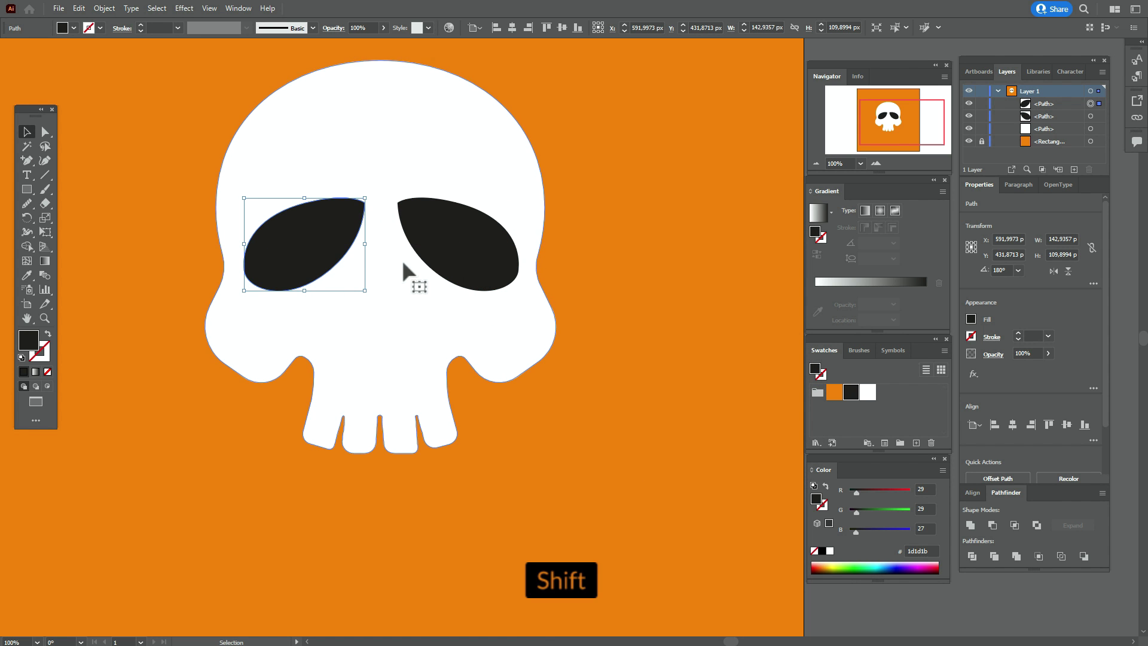
Select both eyes and reposition them together, centred on the face at about X 500.4, Y 441 px
shift+click(496, 269)
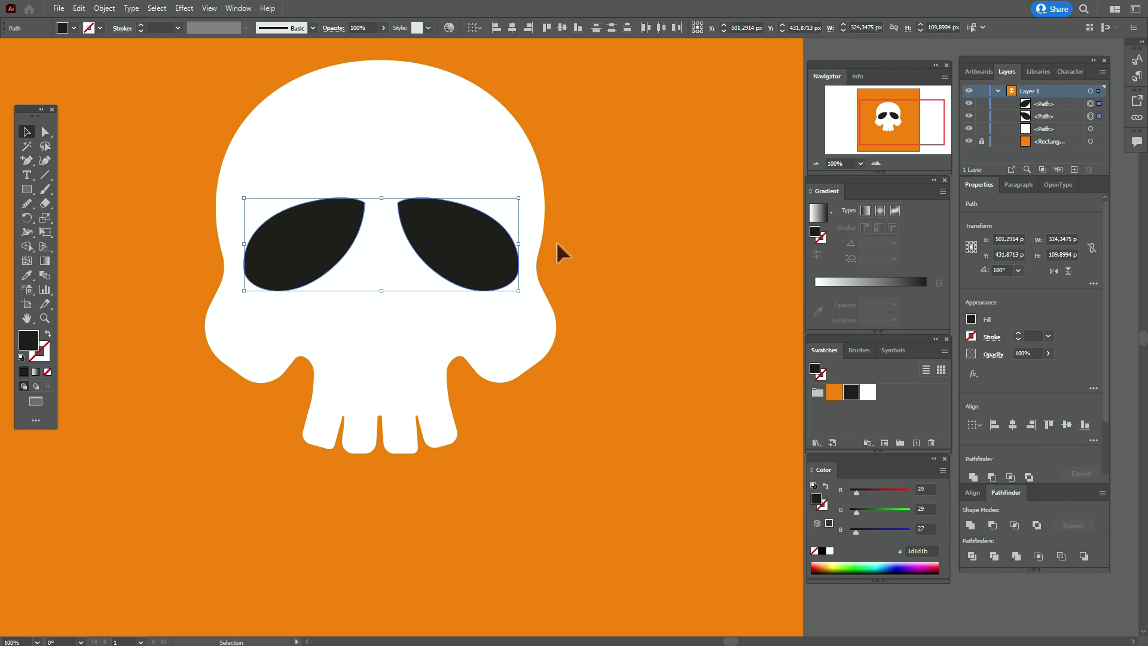
drag(490, 258, 488, 255)
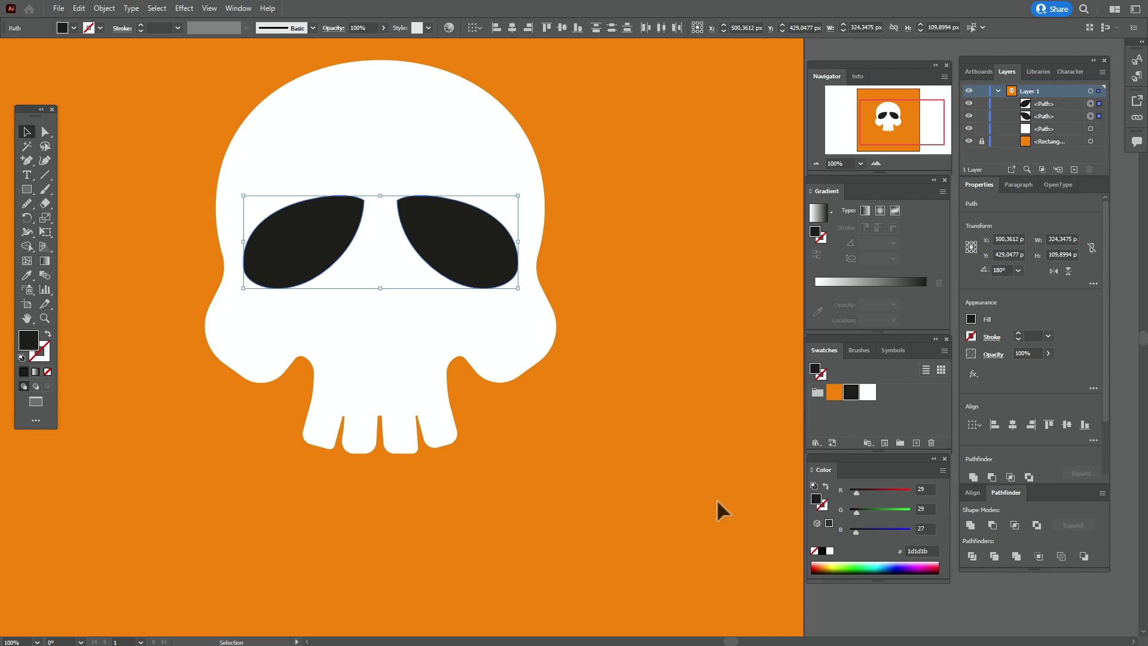
drag(475, 257, 474, 265)
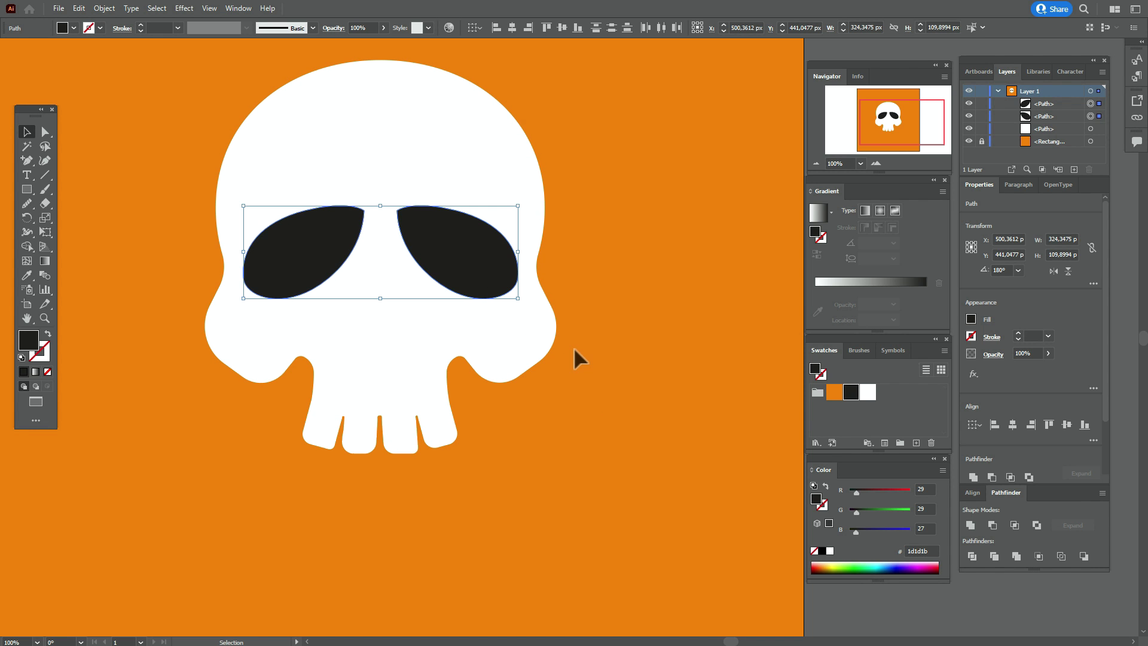
click(914, 616)
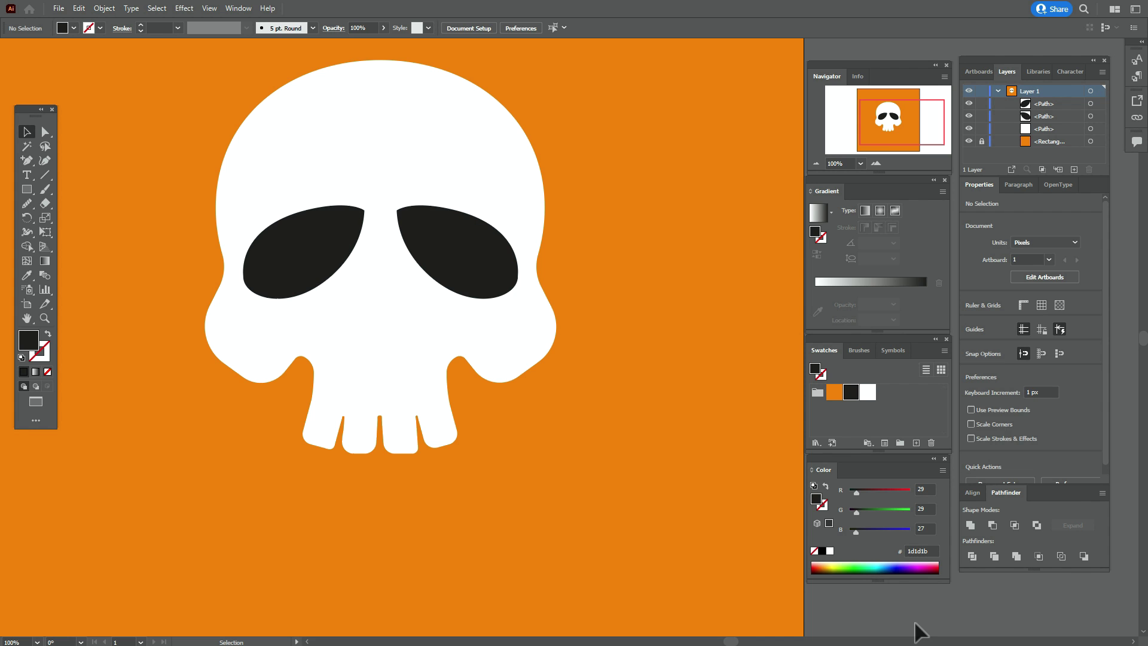
Draw a dark three-sided polygon about 87 px wide and 75 px high, centred below the eyes as the nose
drag(27, 189, 83, 232)
click(380, 312)
text(3)
click(561, 342)
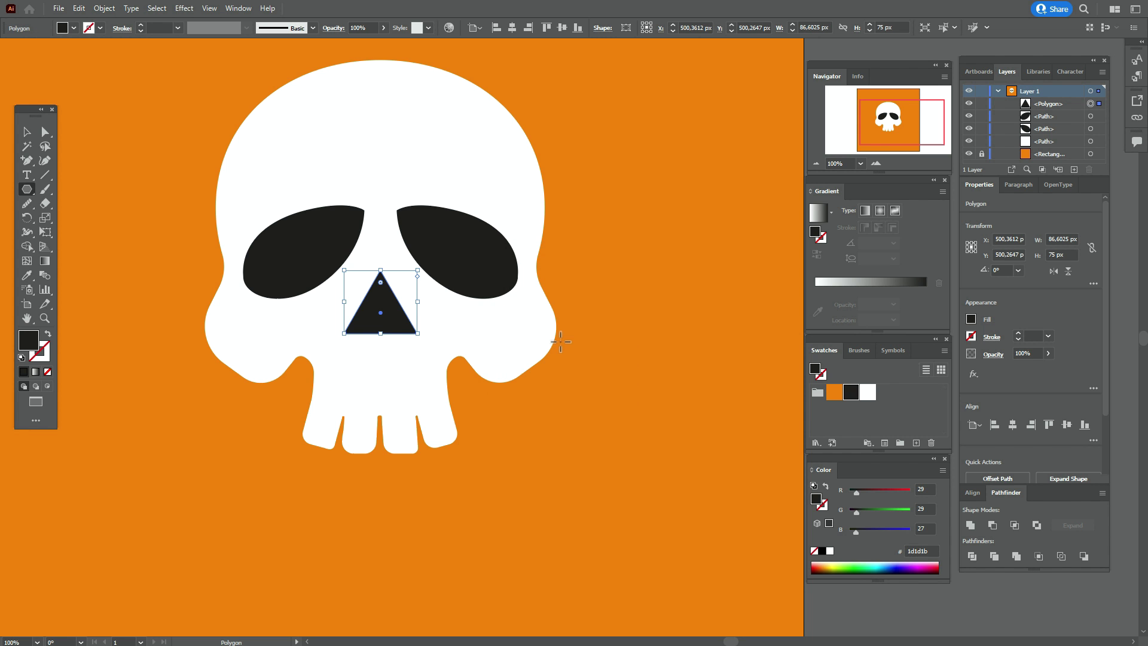
Round the nose triangle's top corner by about 9.5 px and soften its two lower corners
click(26, 131)
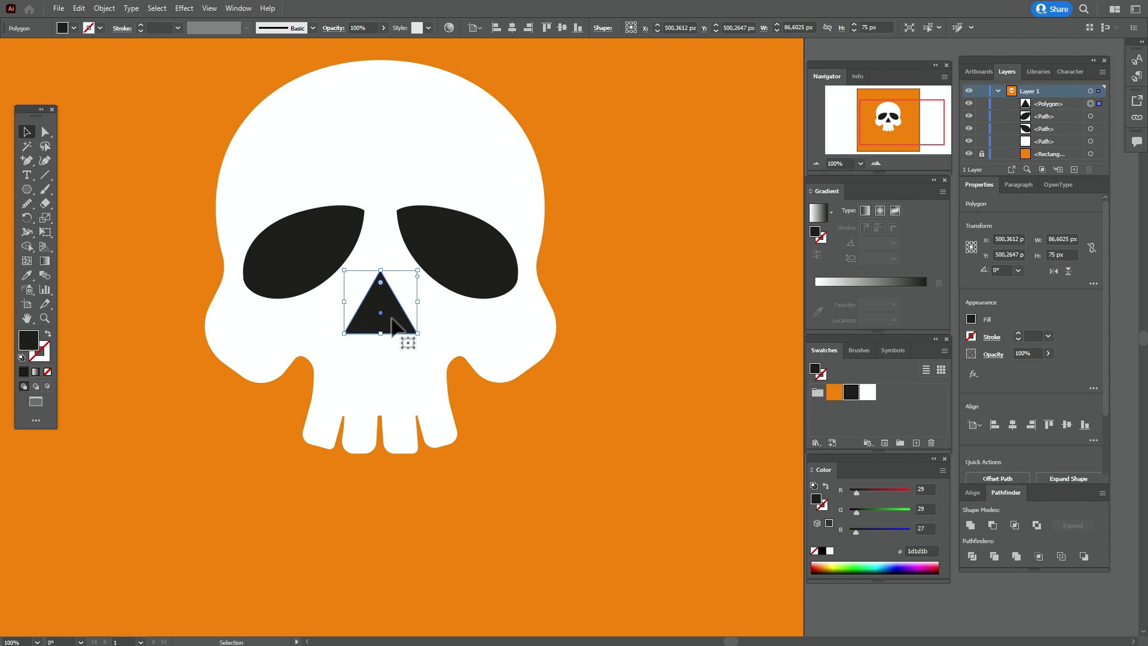
click(46, 131)
drag(380, 282, 380, 291)
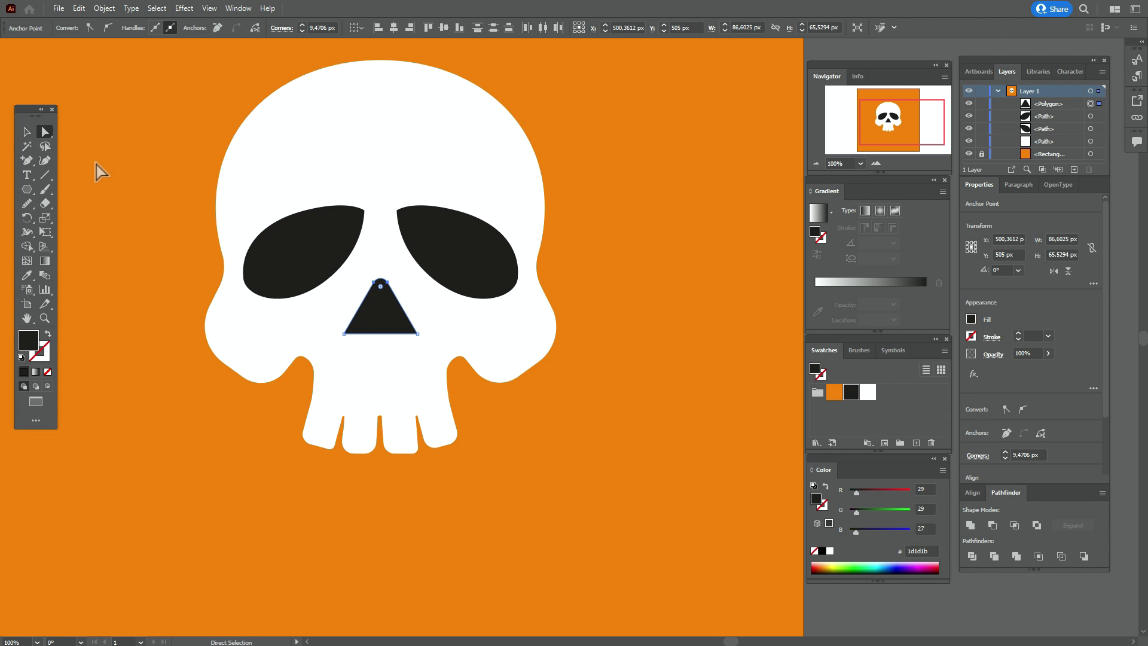
click(344, 334)
shift+click(417, 333)
drag(354, 328, 355, 330)
click(27, 131)
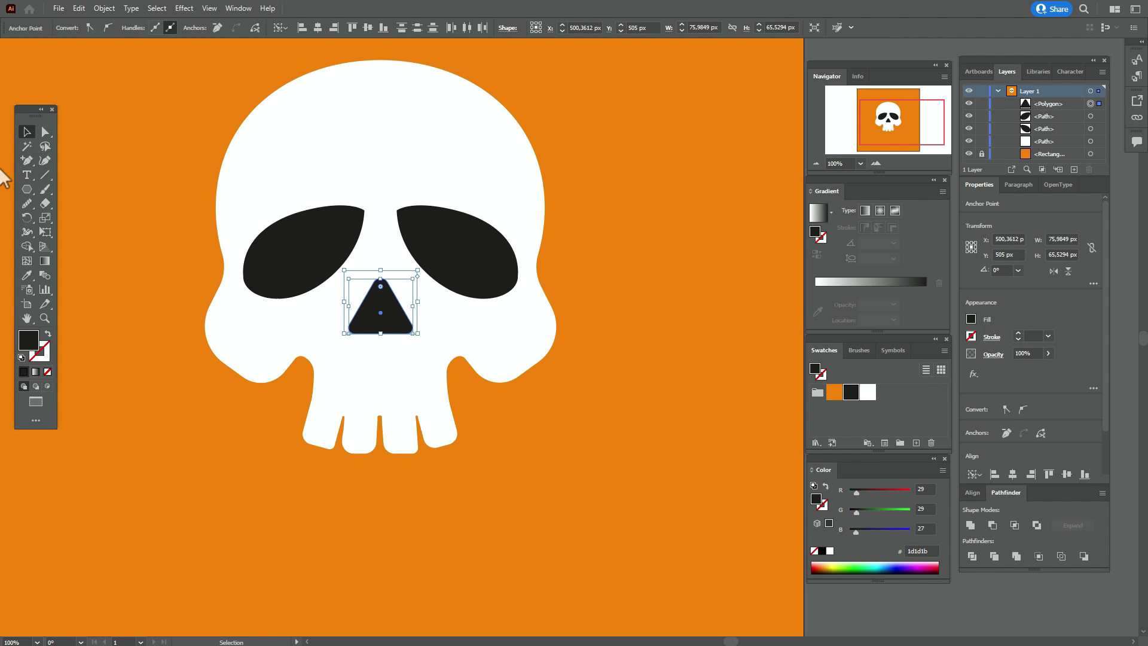
click(45, 132)
key(ctrl+shift+a)
click(411, 326)
key(ctrl+z)
Add an anchor point at the middle of the nose's bottom edge and move it up 17 px to form a notch
drag(25, 159, 73, 174)
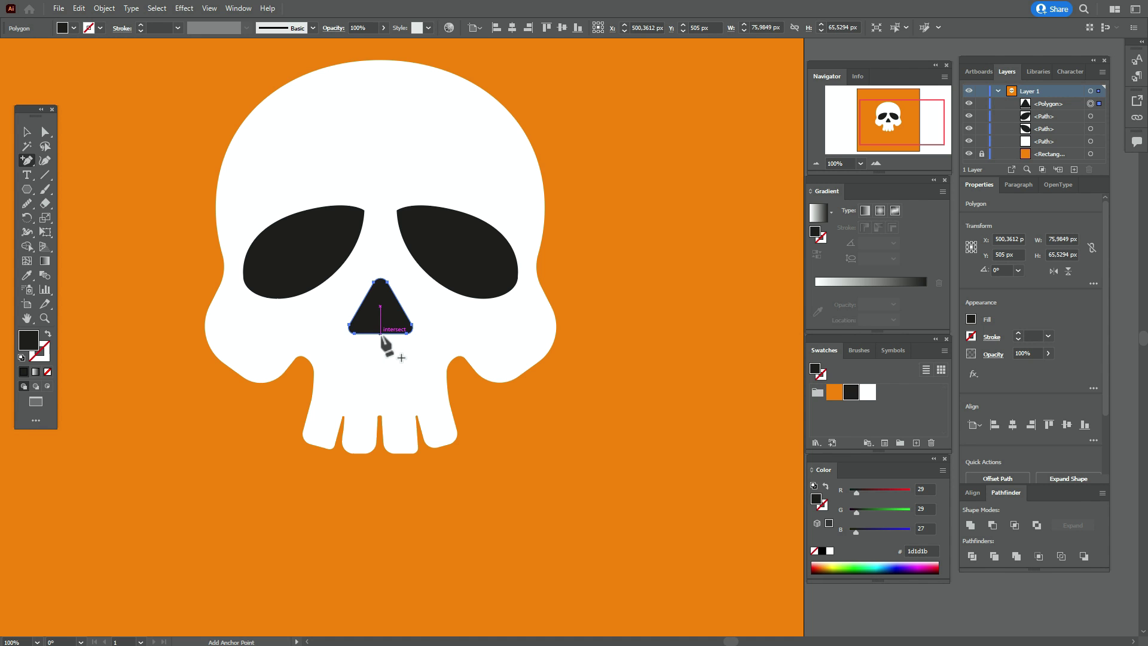
click(381, 334)
click(45, 132)
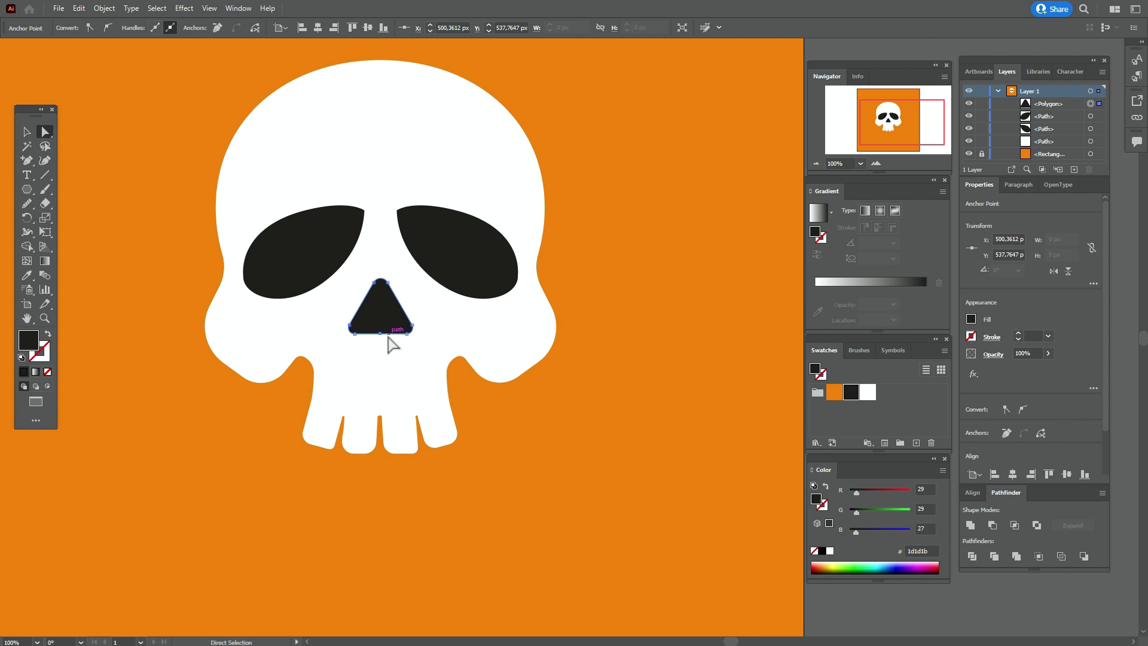
key(Up)
key(Up)
key(Up)
key(Up)
key(Up)
key(Up)
key(Up)
key(Up)
key(Up)
key(Up)
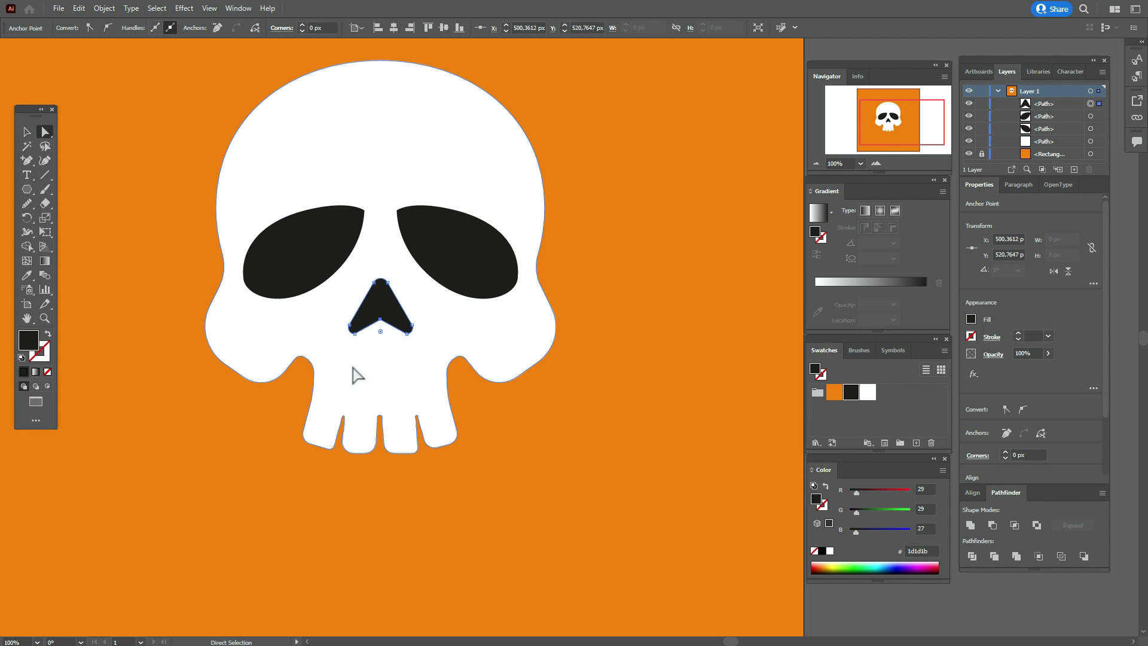
Round the notch in the nose's bottom edge and smooth the corners of its two lower tips
drag(381, 327, 380, 342)
click(355, 328)
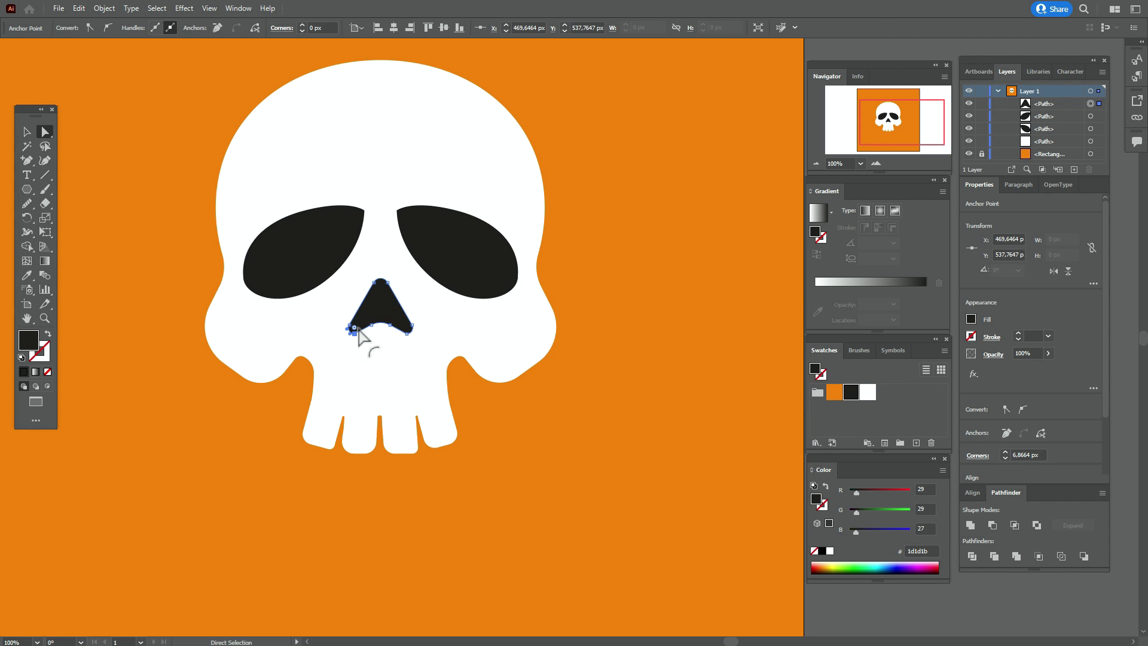
shift+click(407, 329)
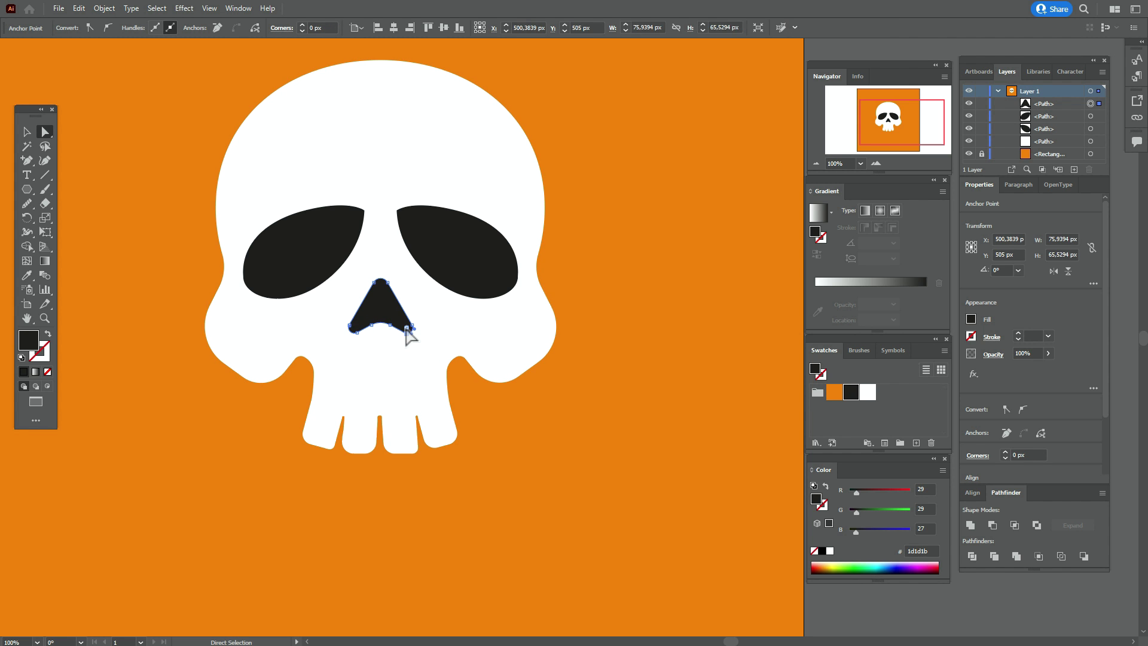
key(ctrl+shift+a)
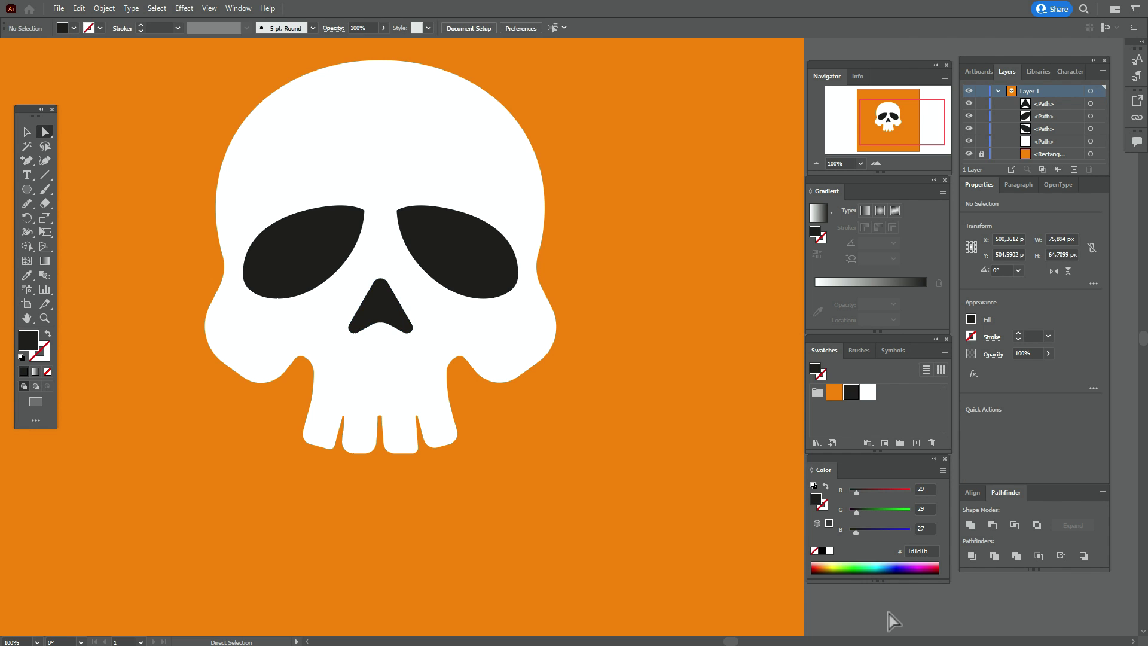
Apply a vertical Bulge warp with a 22% bend to the nose and expand its appearance
click(27, 132)
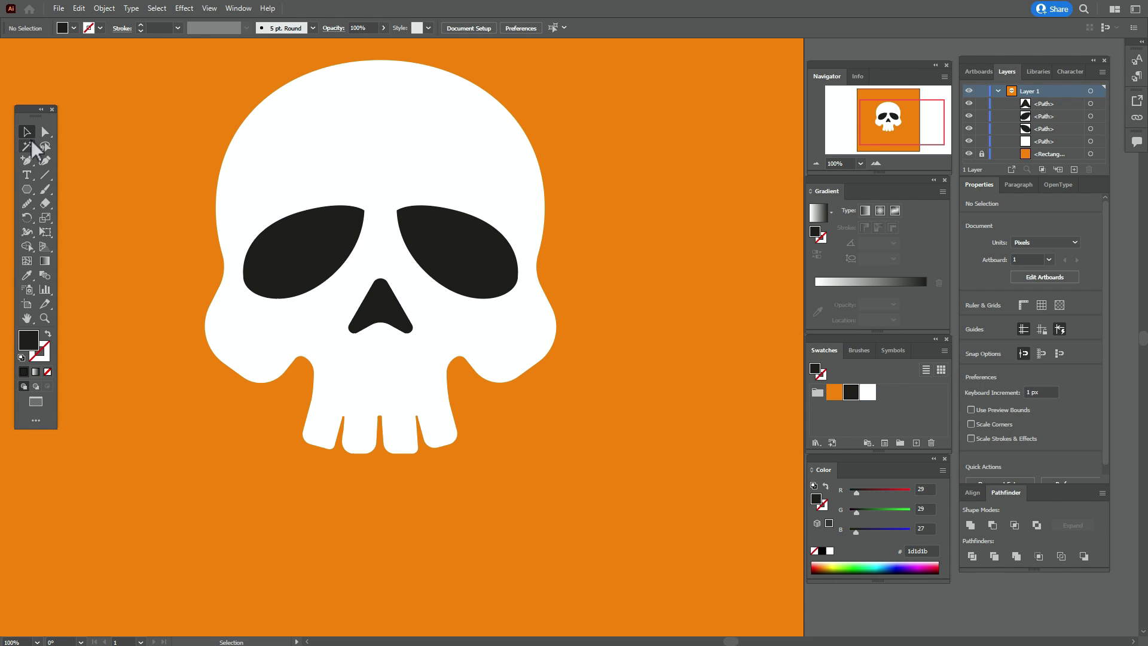
click(186, 8)
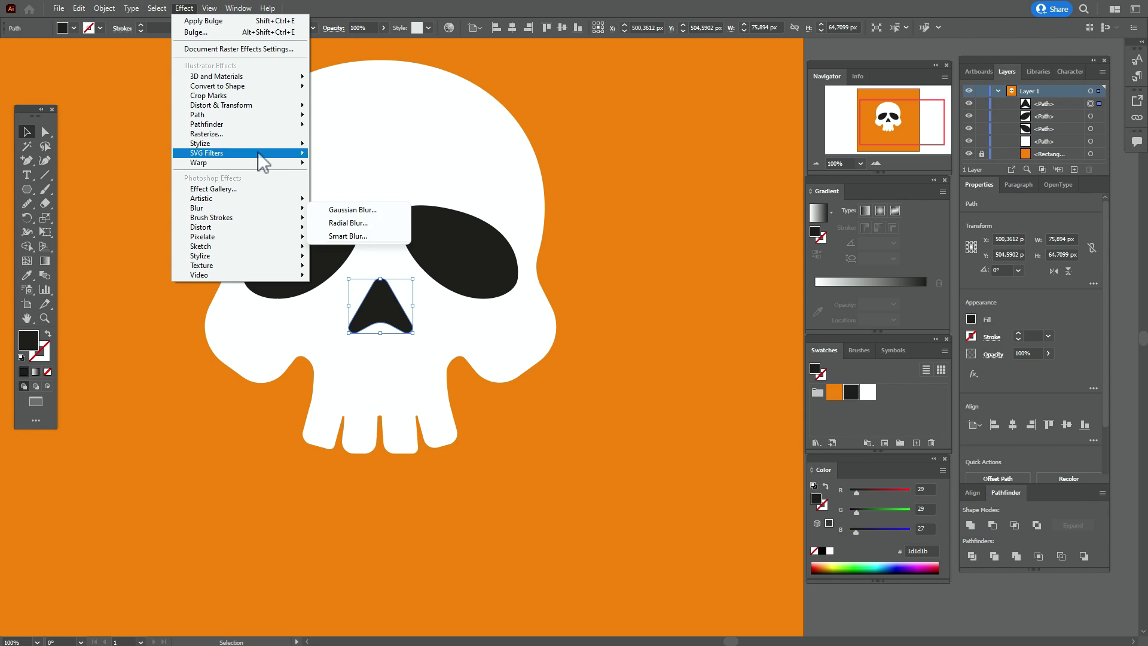
mouse_move(257, 160)
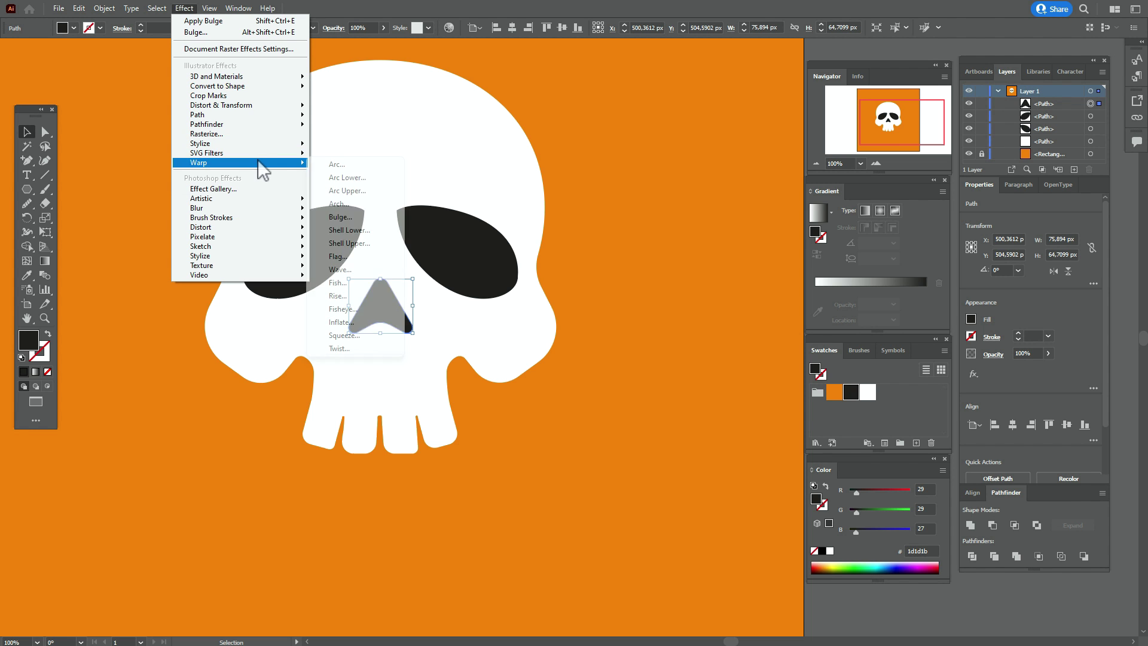
click(346, 217)
click(992, 299)
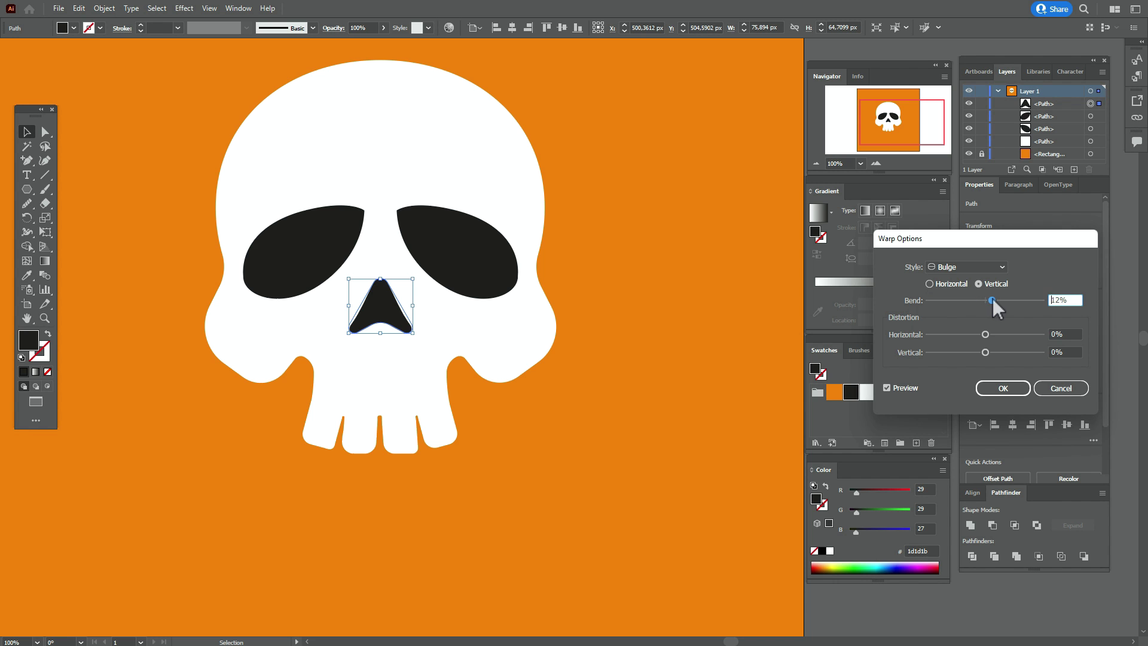
drag(993, 300, 997, 300)
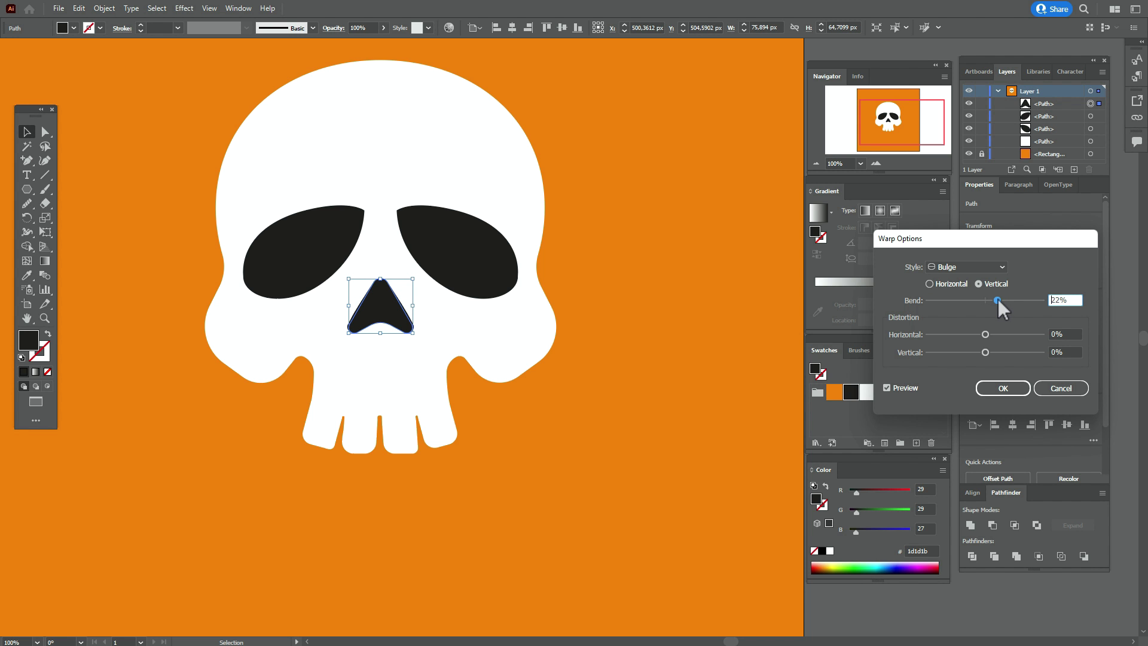
click(1002, 389)
click(104, 7)
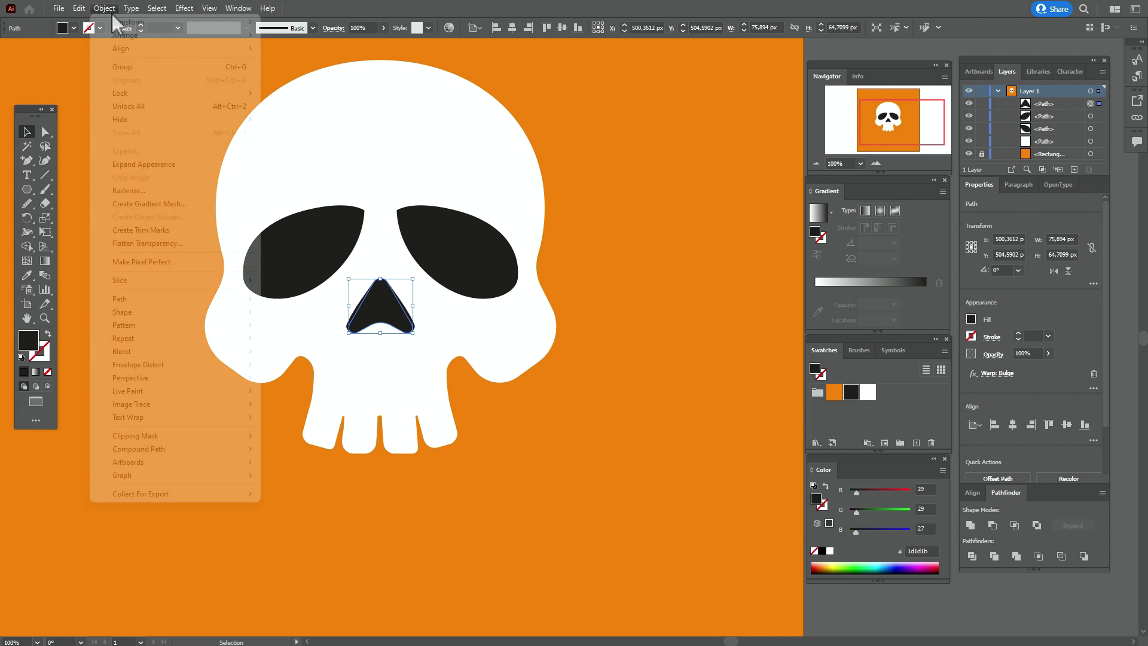
click(150, 164)
key(ctrl+shift+a)
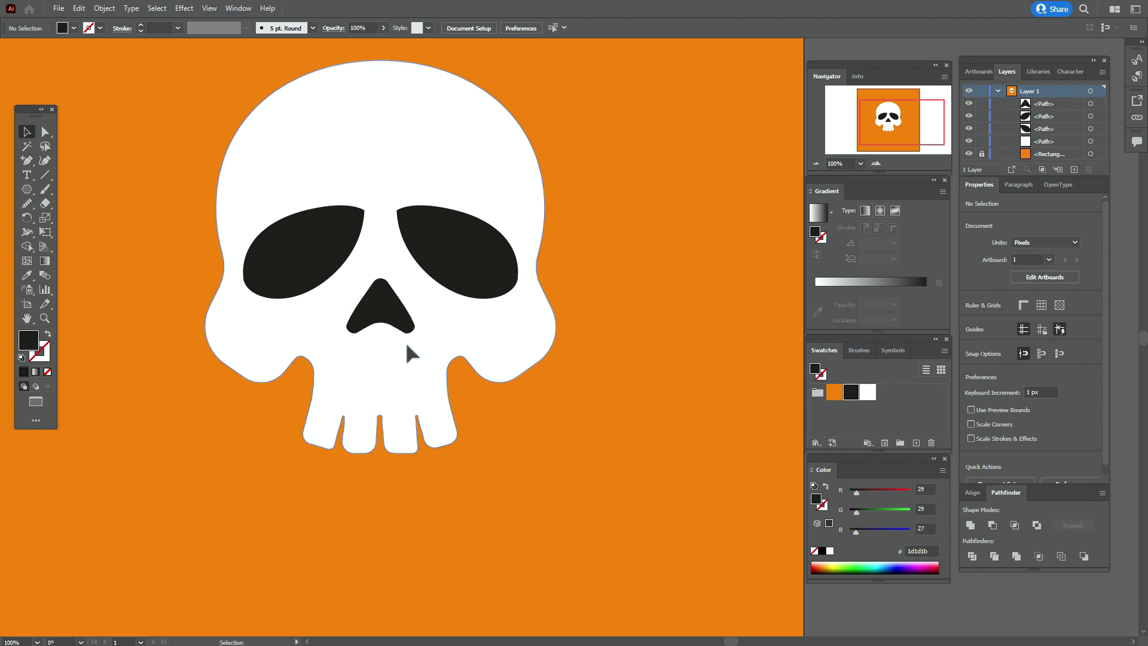
Narrow the nose symmetrically to about 66 px wide
click(392, 317)
drag(412, 306, 392, 311)
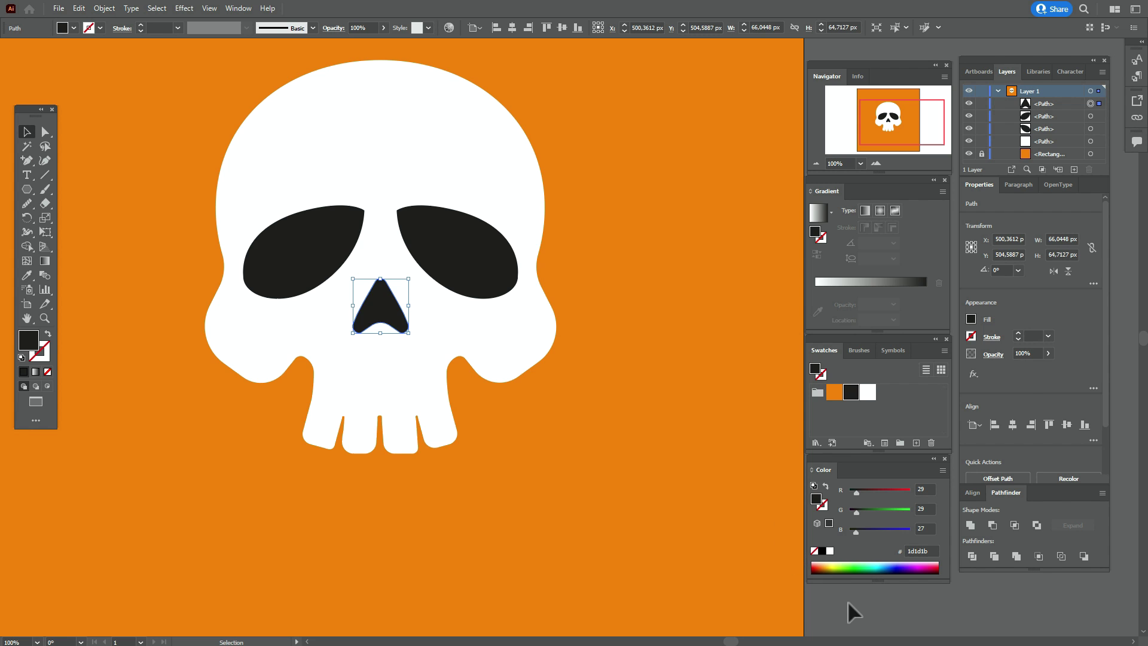
key(ctrl+shift+a)
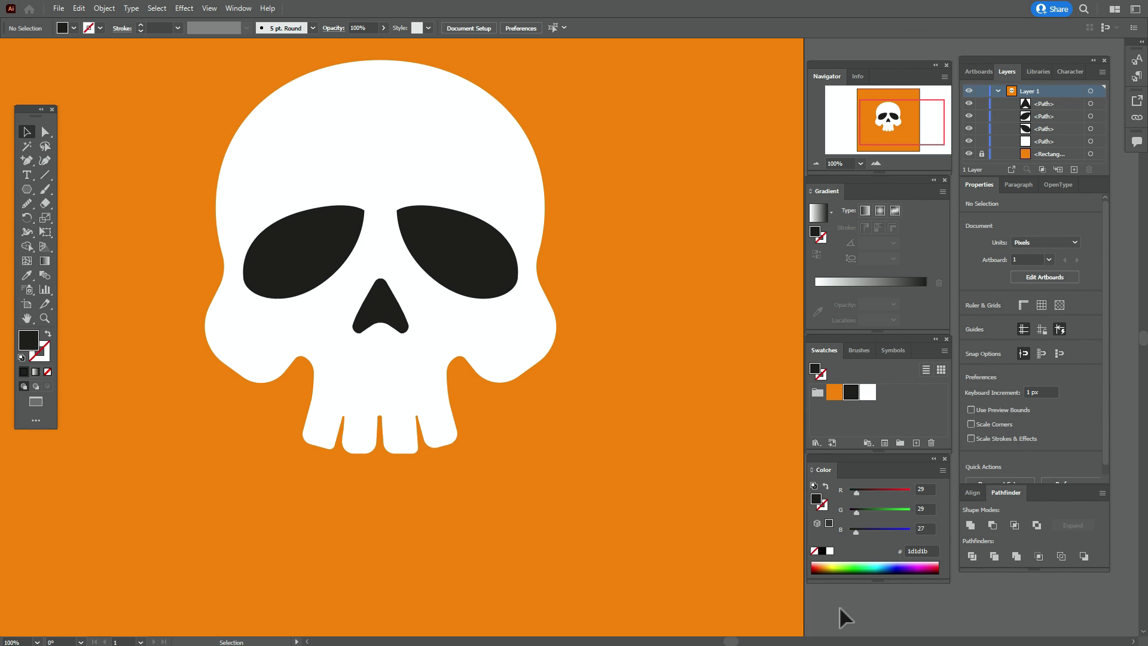
Draw a 170 × 57 px rectangle below the skull, filled with the white sampled from the skull
key(i)
click(352, 171)
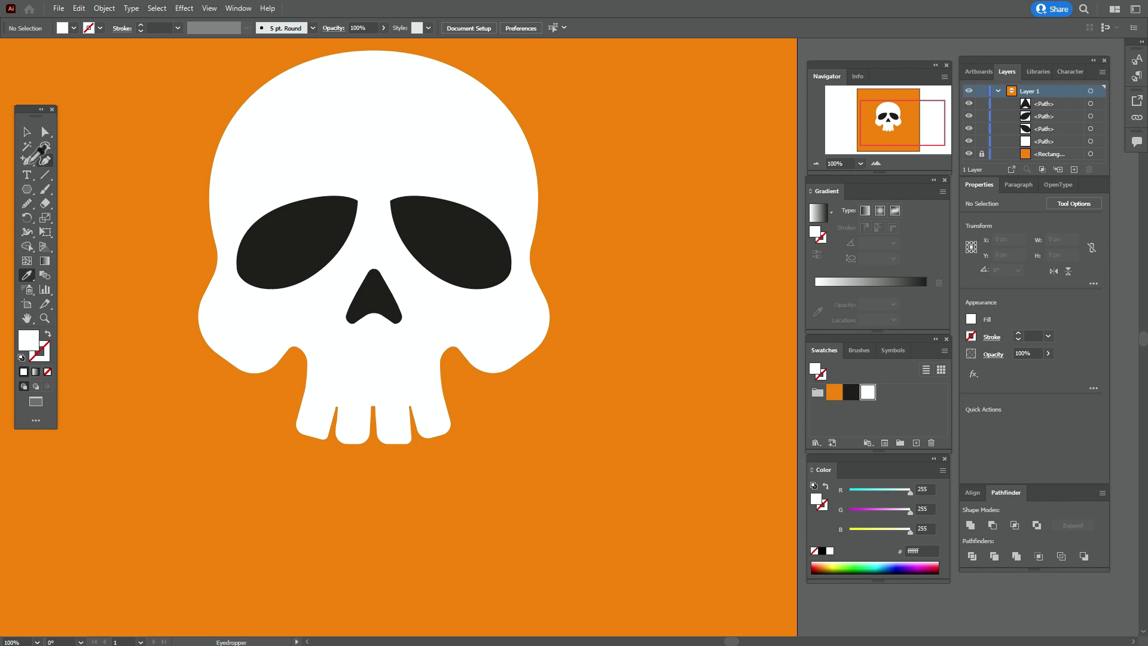
drag(26, 189, 86, 189)
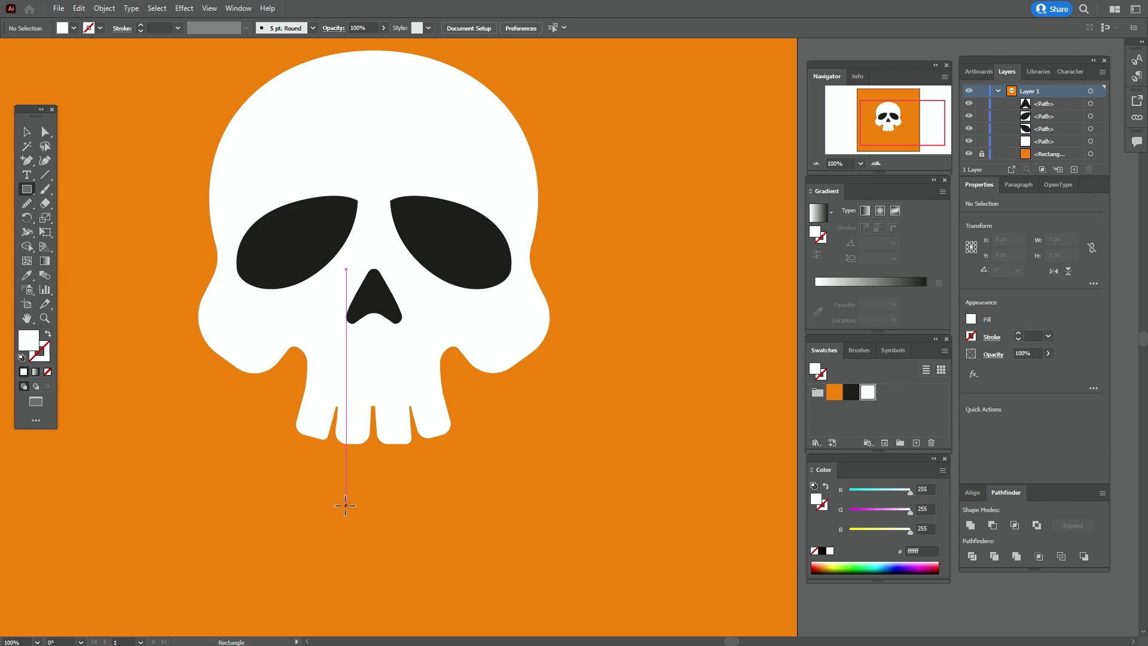
click(345, 506)
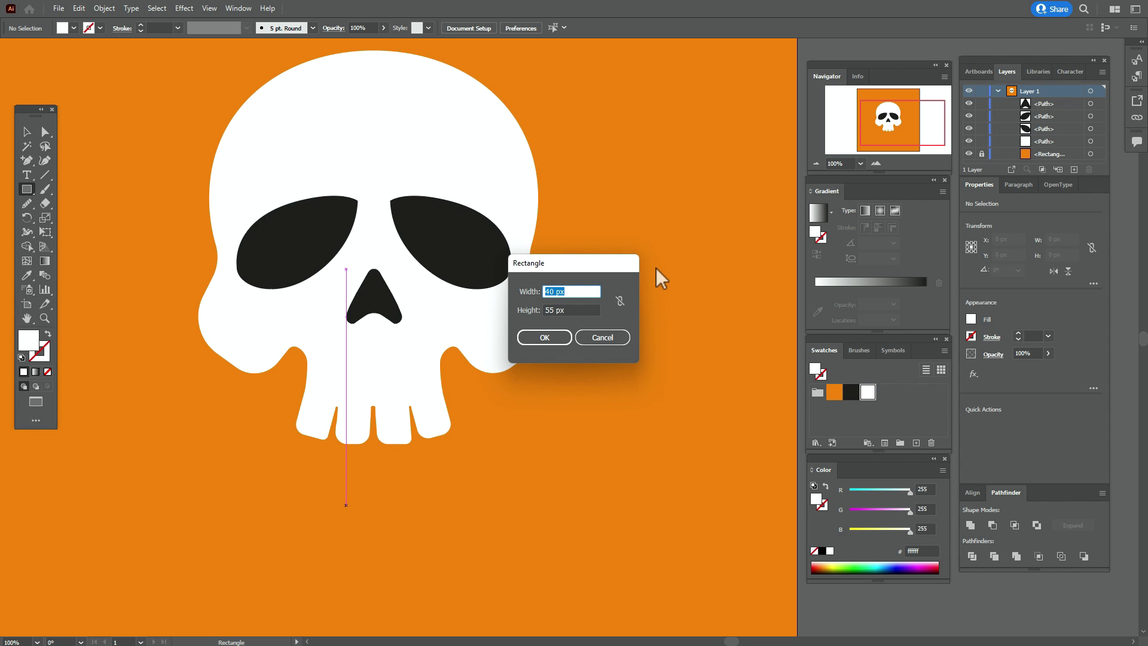
text(170)
key(Tab)
text(57)
click(551, 337)
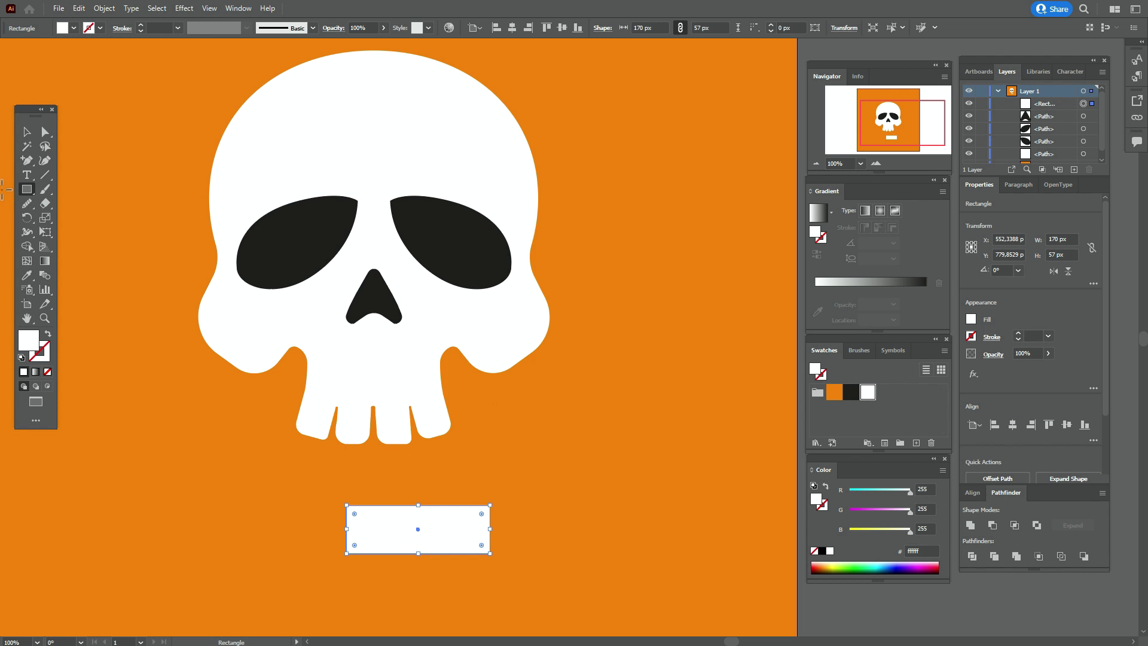
Add a copy of the rectangle narrowed to about 78 px and rotate it about 34° at the bar's right end
click(26, 131)
drag(482, 524, 423, 522)
key(ctrl+plus)
drag(413, 424, 476, 407)
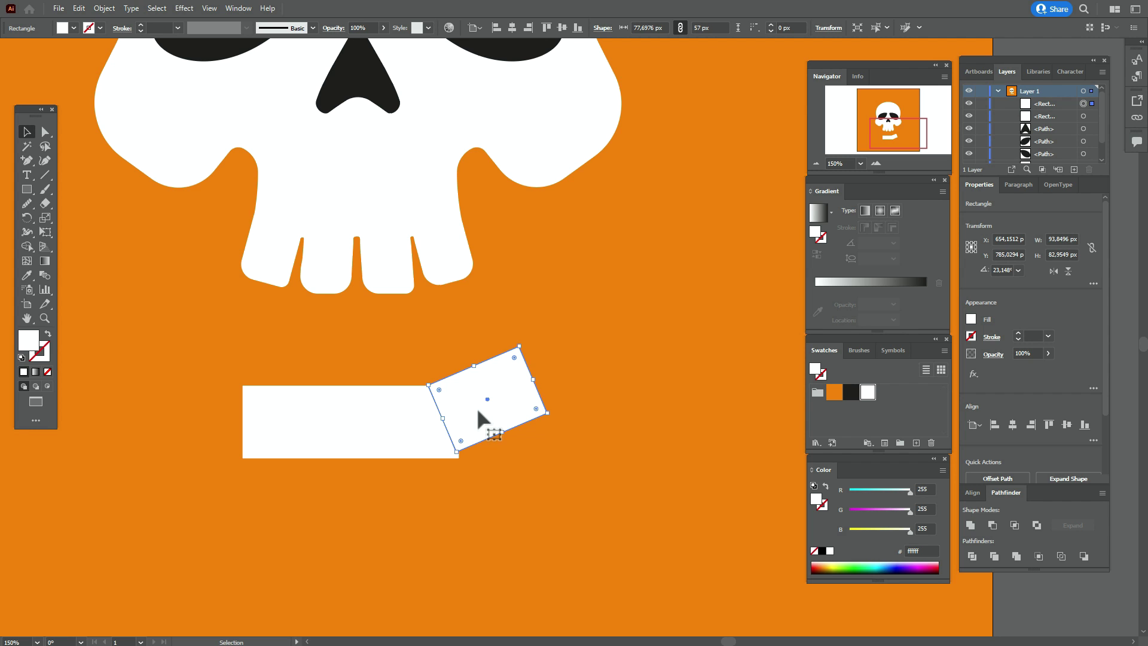
drag(549, 407, 500, 403)
Reflect a copy of the angled rectangle, place it below the original, and adjust both pieces into a bone end
right_click(500, 403)
mouse_move(589, 329)
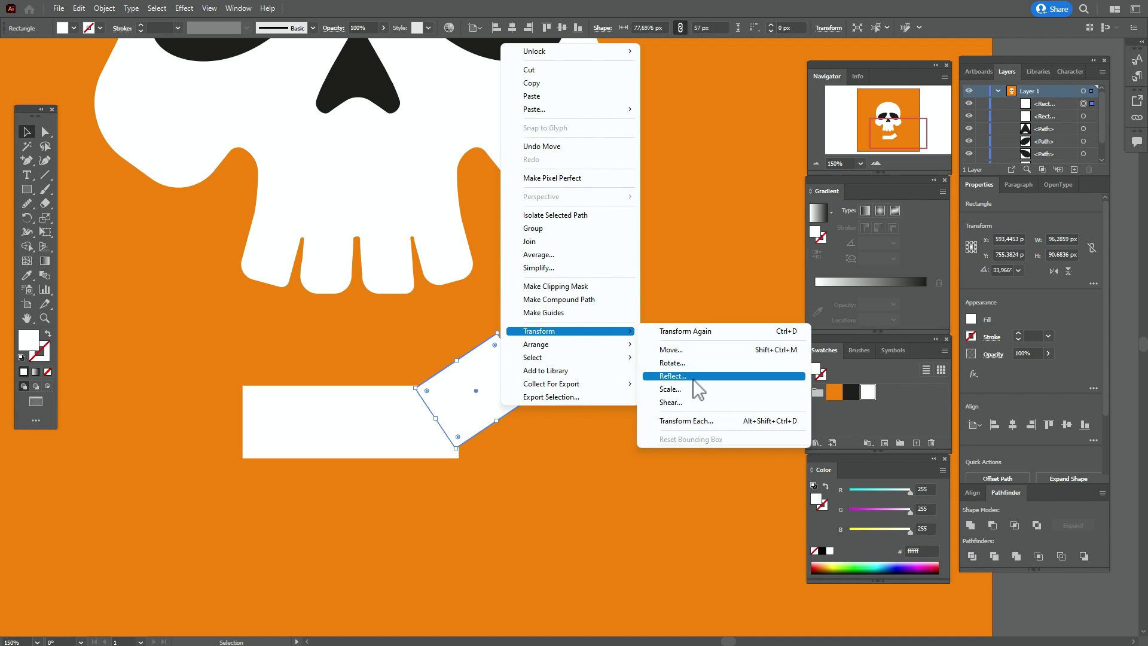
click(693, 378)
click(653, 400)
drag(473, 423, 486, 462)
drag(519, 392, 532, 392)
click(519, 453)
drag(546, 453, 544, 461)
Left-align the two angled rectangles and group them
shift+click(505, 393)
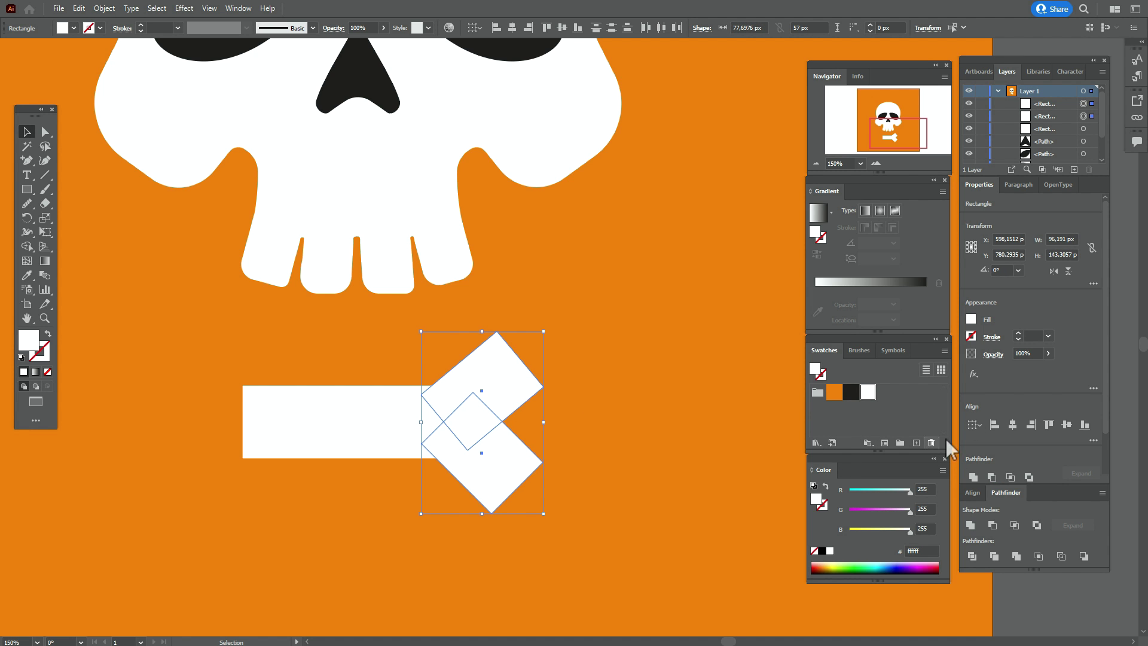
click(994, 424)
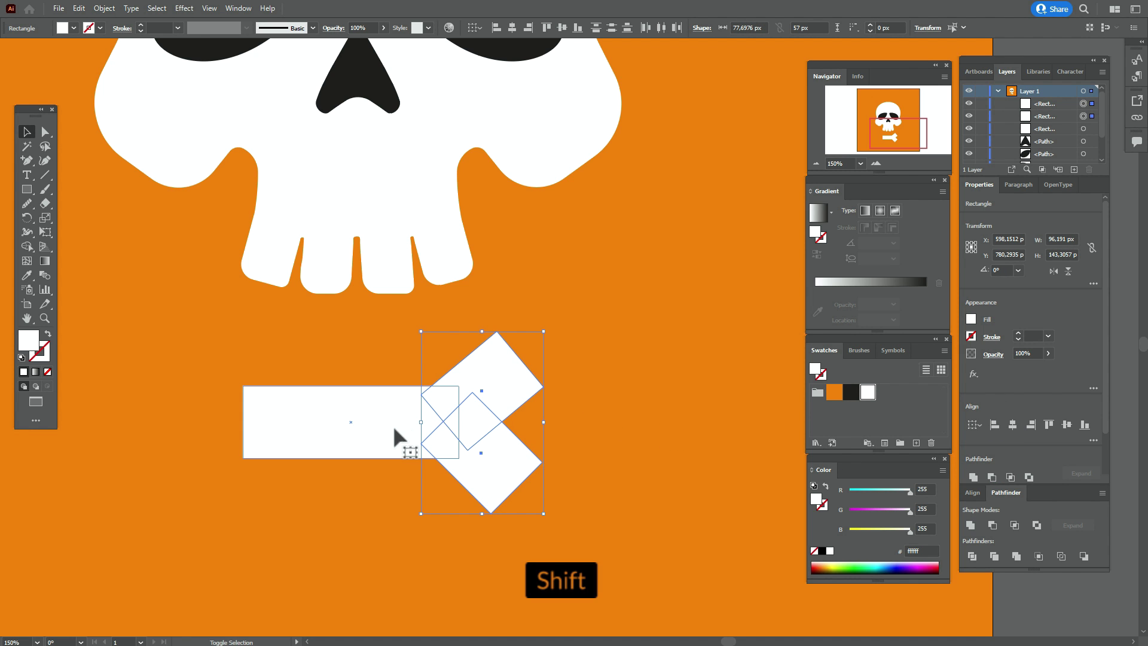
right_click(484, 422)
click(532, 243)
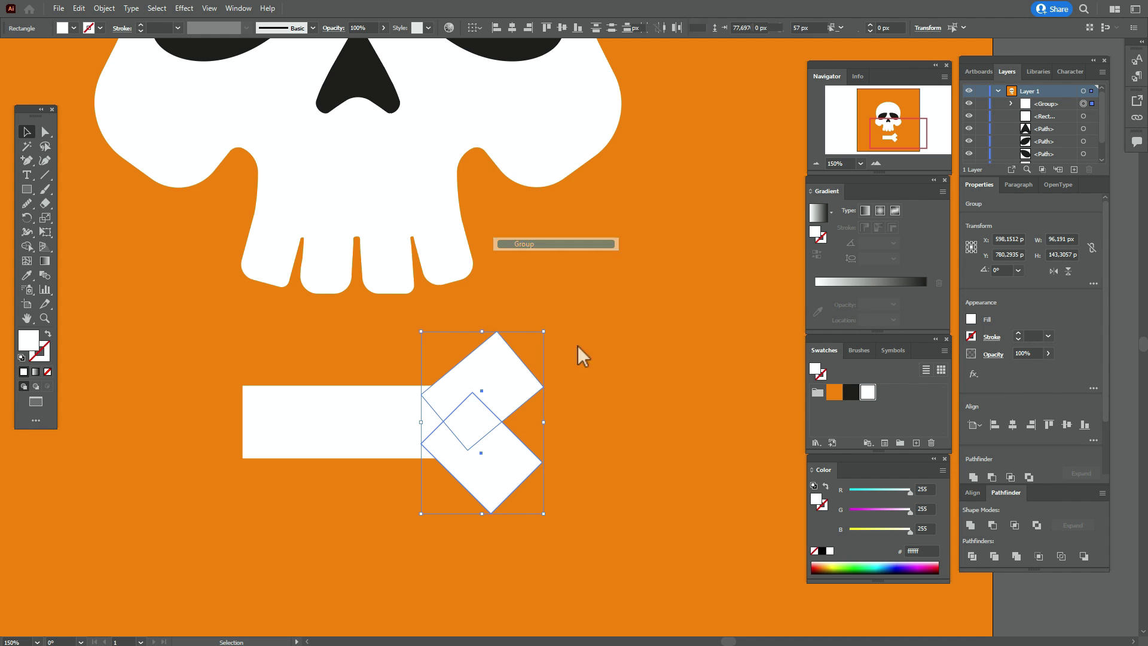
Reflect a copy of the bone end across the vertical axis and place it at the bar's left end
right_click(578, 347)
mouse_move(658, 387)
click(758, 433)
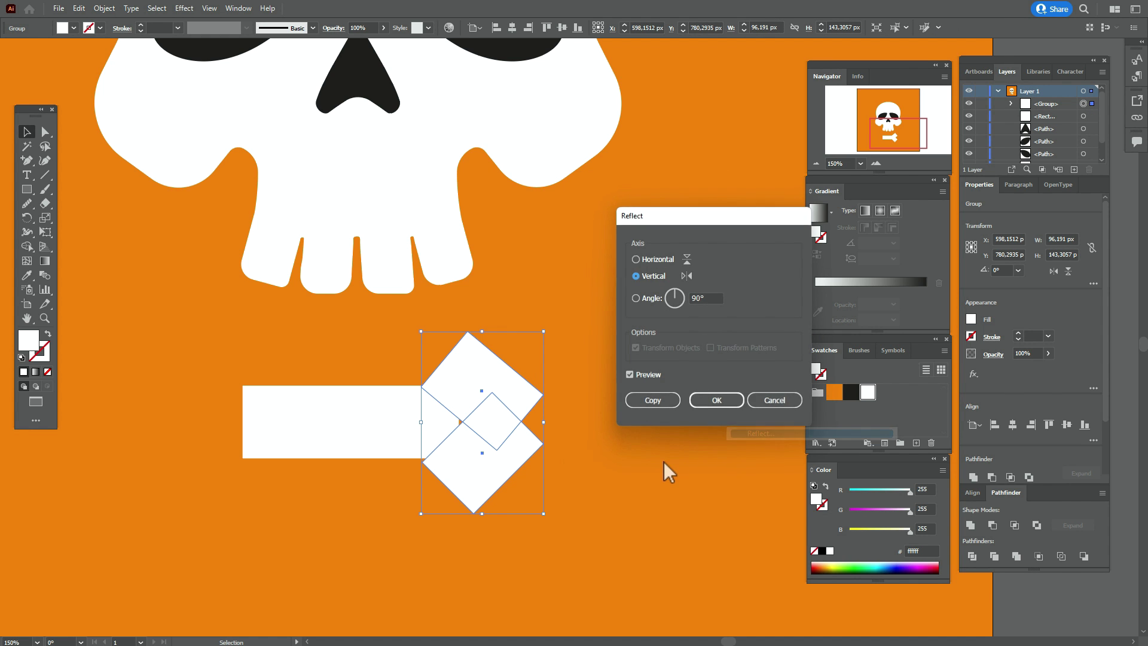
click(646, 403)
drag(445, 444, 246, 445)
Align the bar and both bone ends by their vertical centres and unite them into one shape
shift+click(336, 448)
shift+click(526, 452)
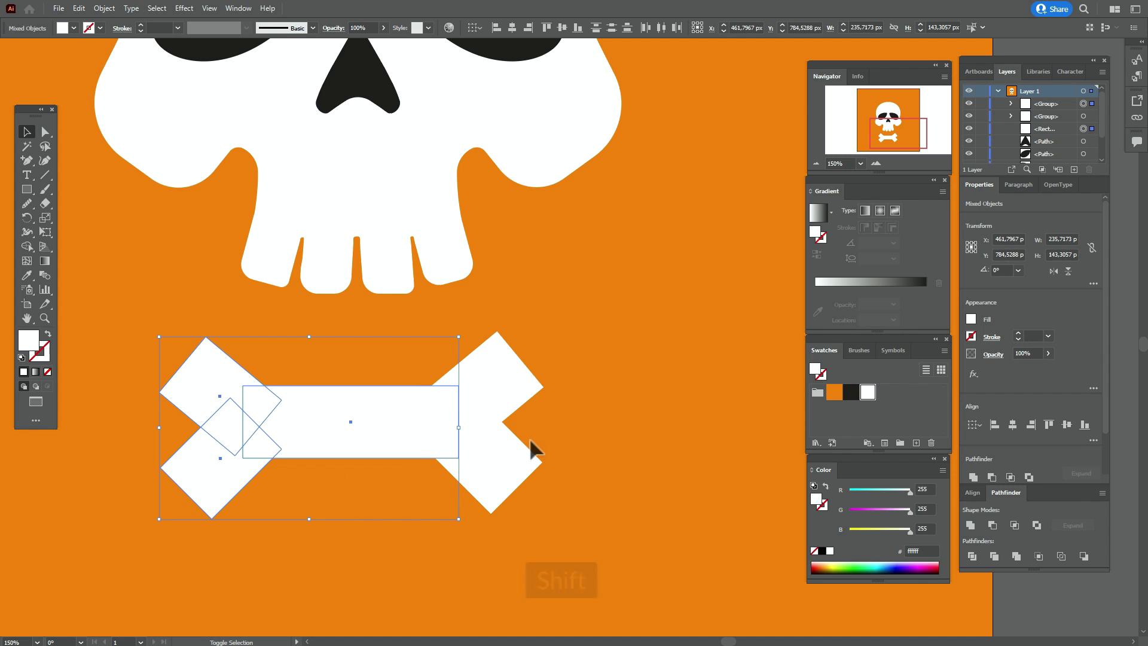
click(1069, 423)
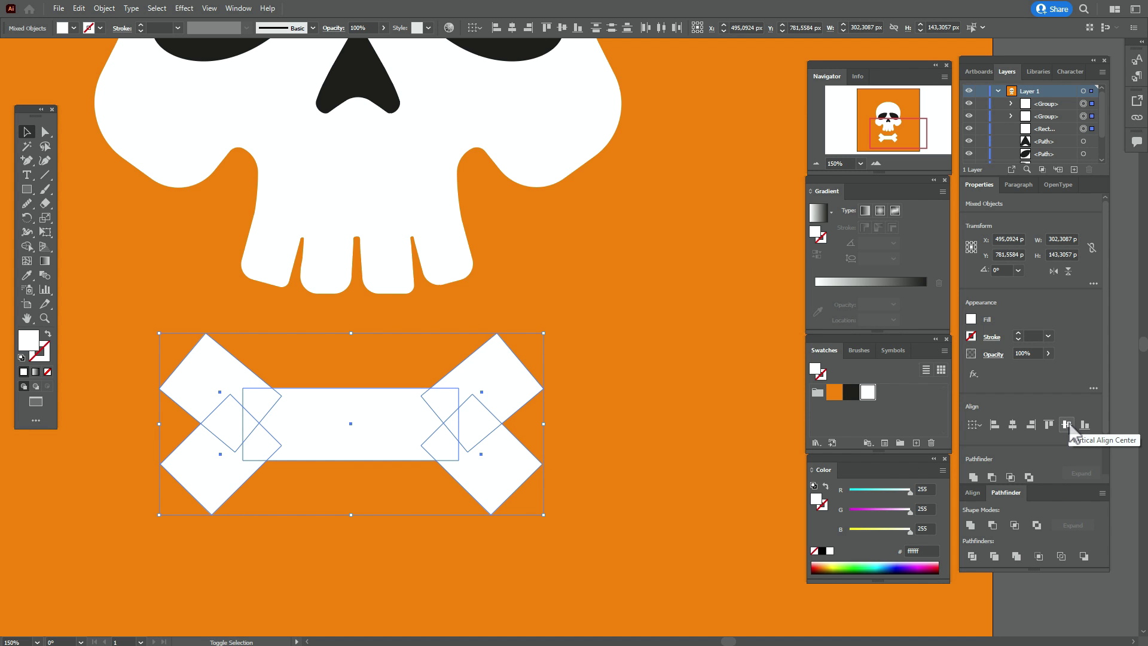
click(971, 525)
Round all corners of the bone and shift it slightly up and to the left below the skull
click(45, 131)
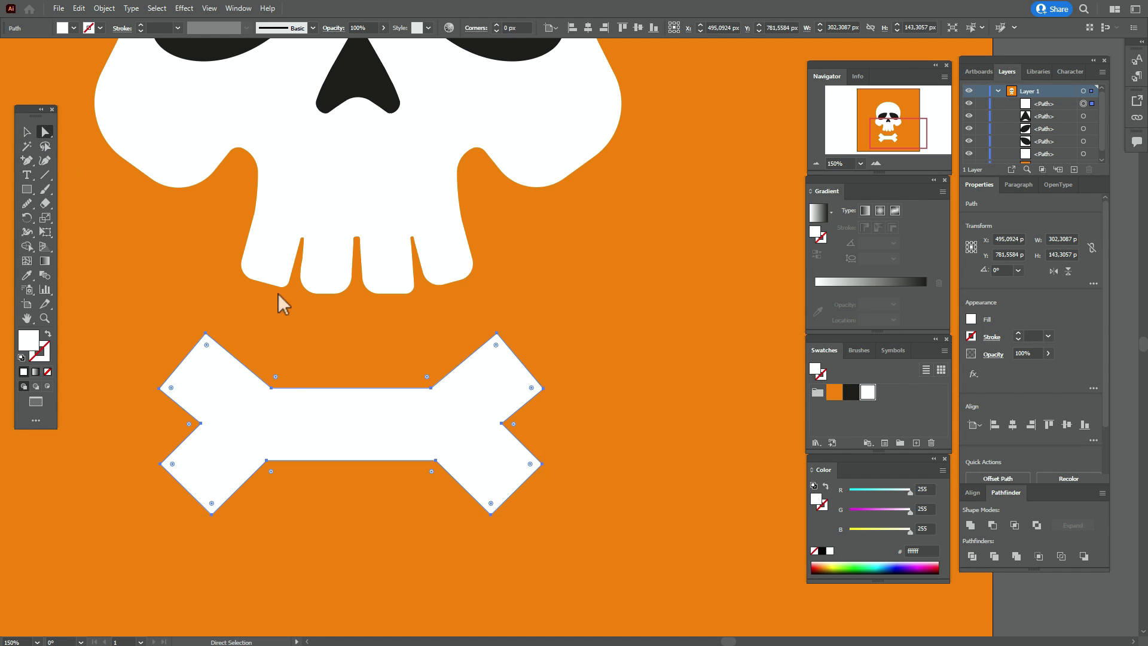
mouse_move(275, 377)
mouse_down()
mouse_move(282, 389)
mouse_move(288, 363)
mouse_up()
click(26, 132)
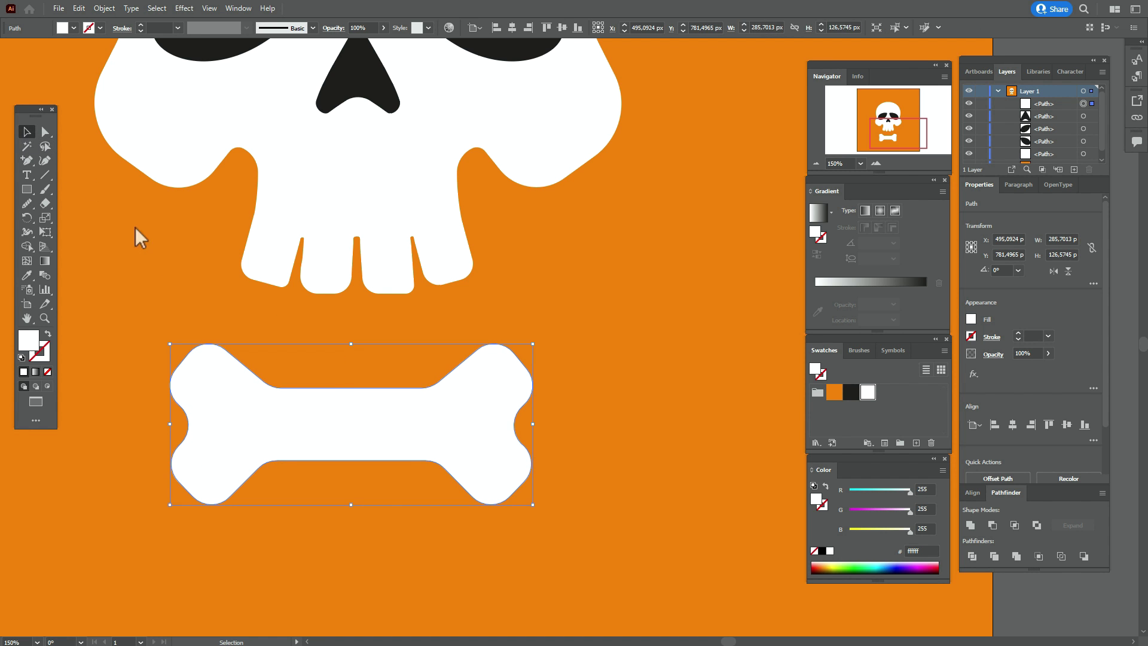
click(146, 263)
drag(483, 454, 470, 442)
key(ctrl+shift+a)
double_click(26, 317)
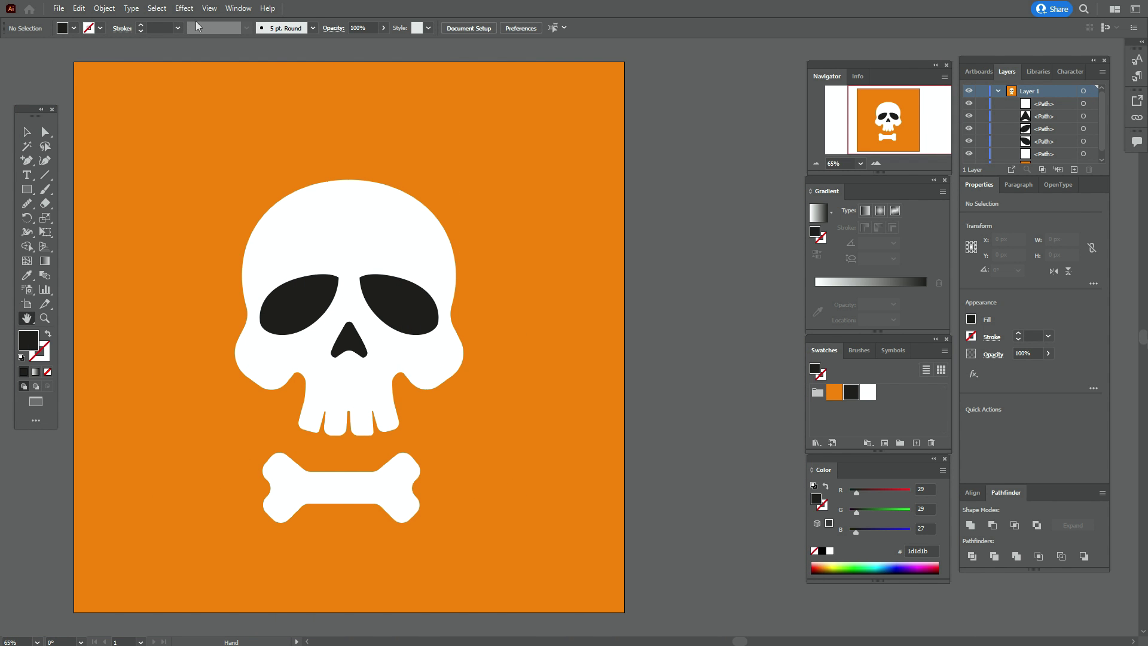
Open the 3D and Materials effect settings
click(184, 8)
mouse_move(216, 78)
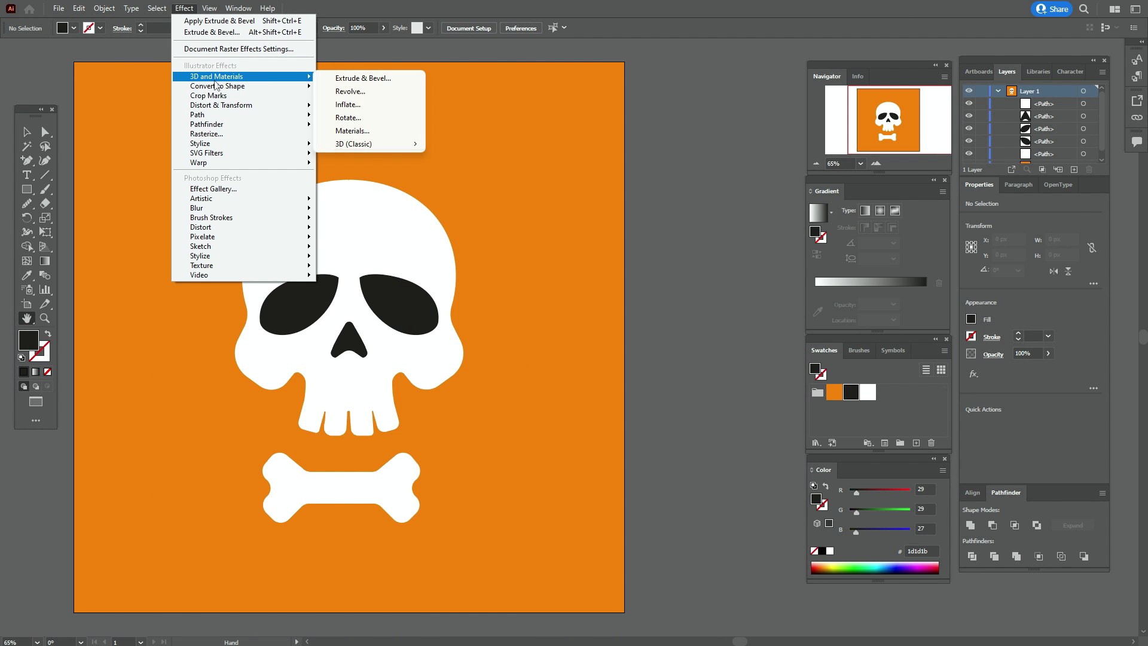
click(361, 82)
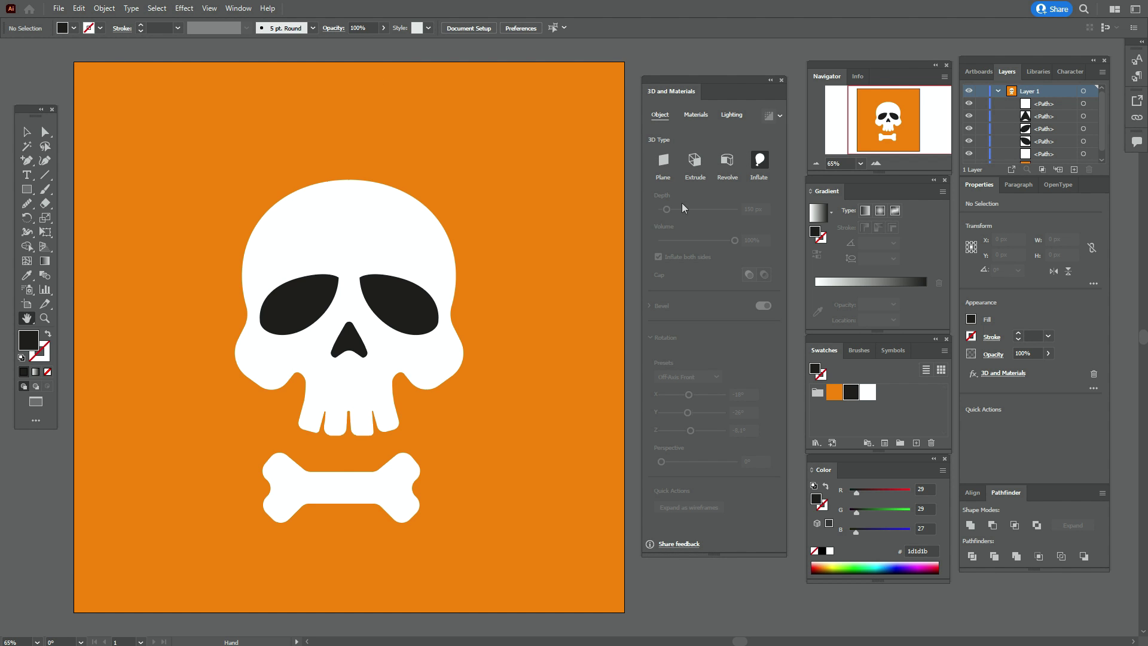
Group the skull with its eyes and nose and move the group slightly up, centred at X 500 px
click(26, 131)
click(300, 309)
drag(225, 142, 461, 411)
right_click(445, 323)
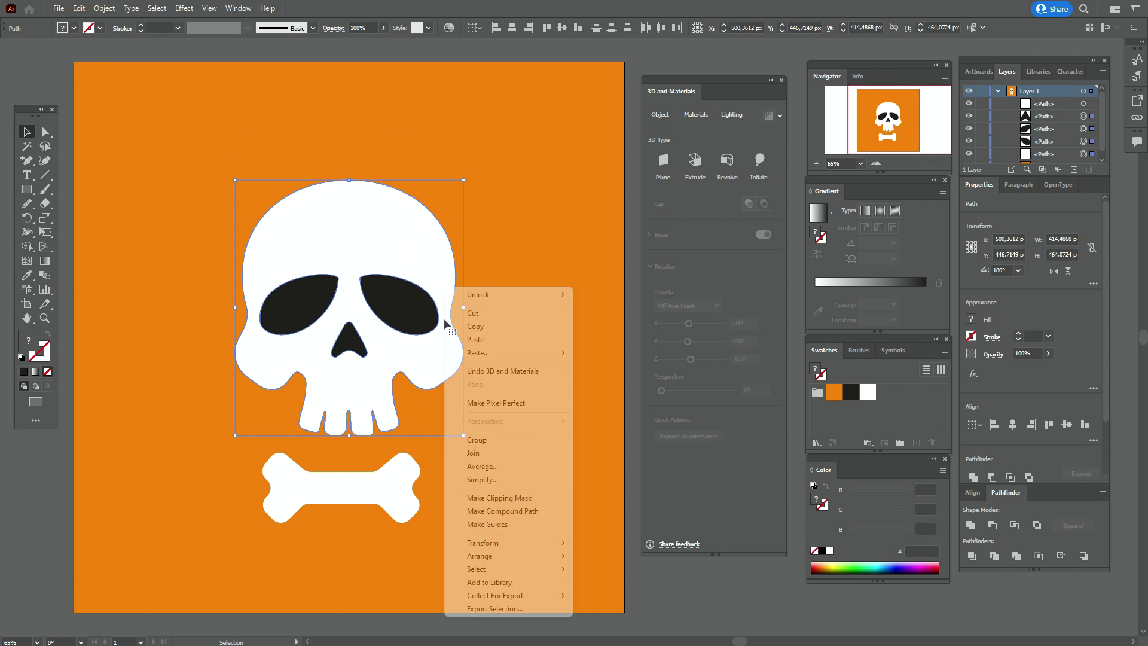
click(477, 440)
drag(398, 339, 397, 330)
Apply a 3D Inflate to the skull group with 150 px depth on both sides and render it
click(761, 168)
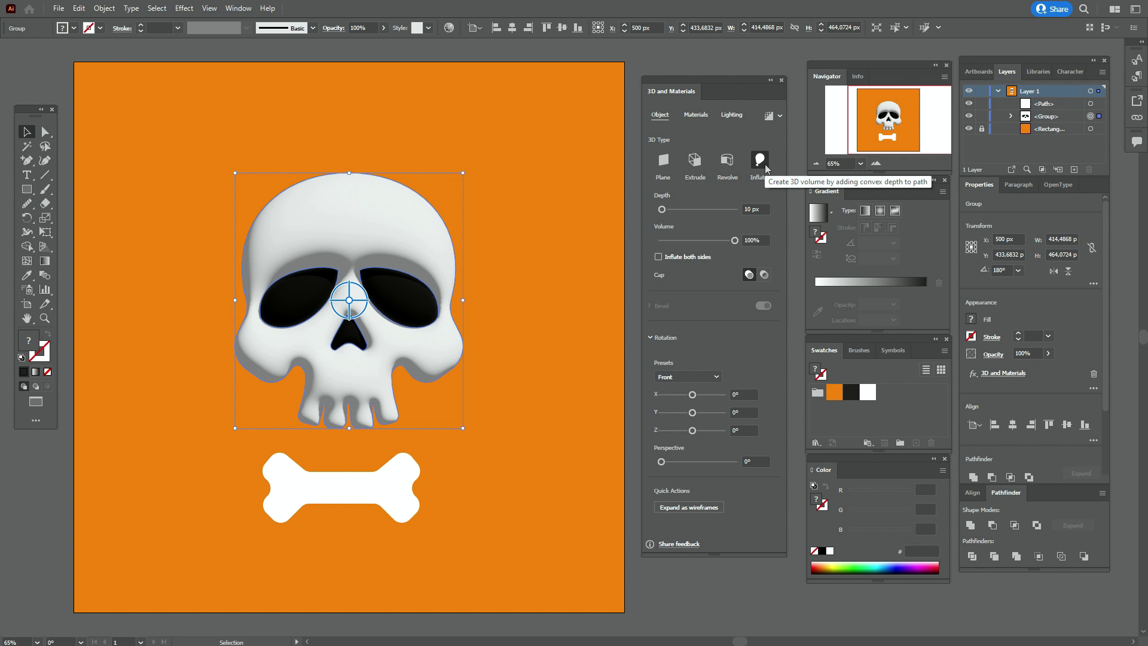
click(769, 122)
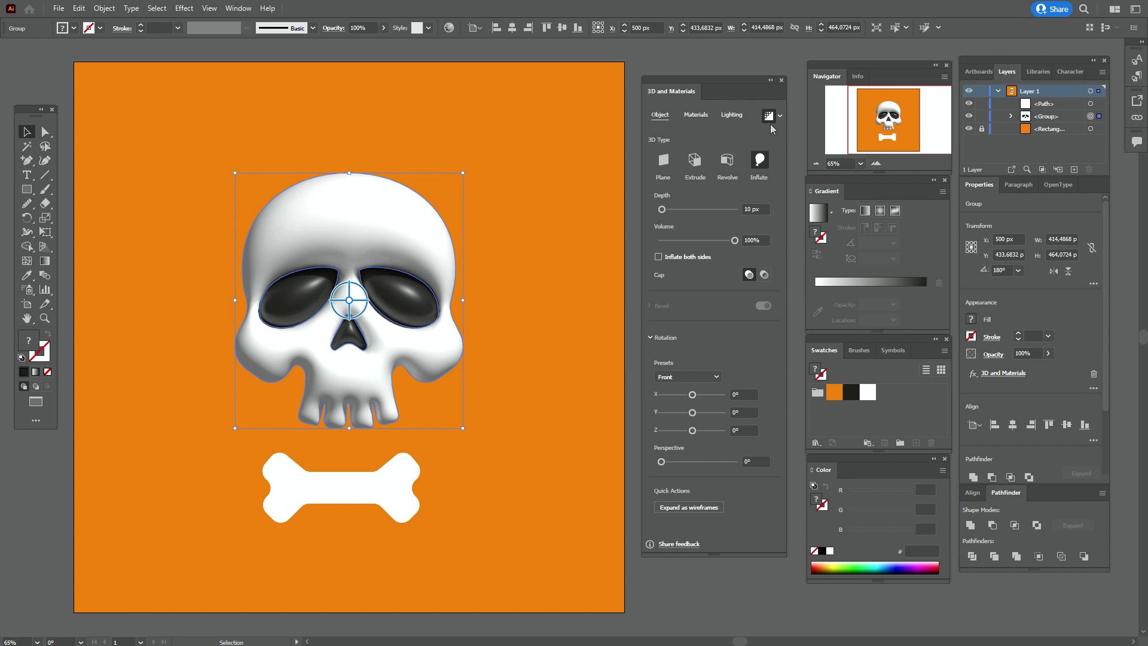
click(750, 209)
text(150)
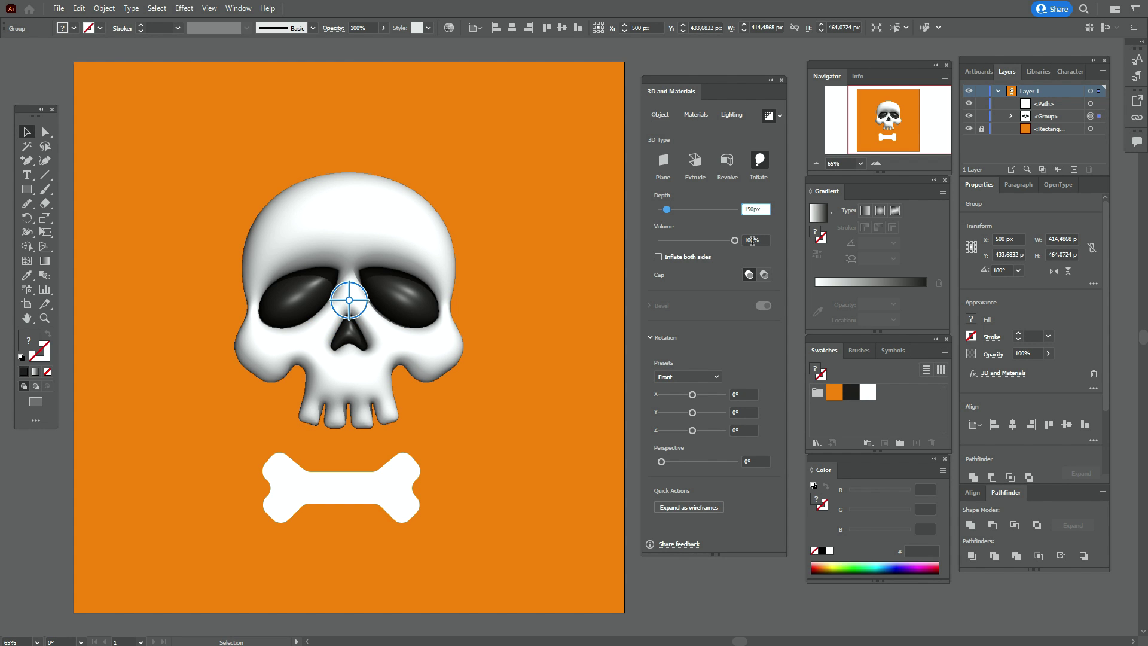
key(Return)
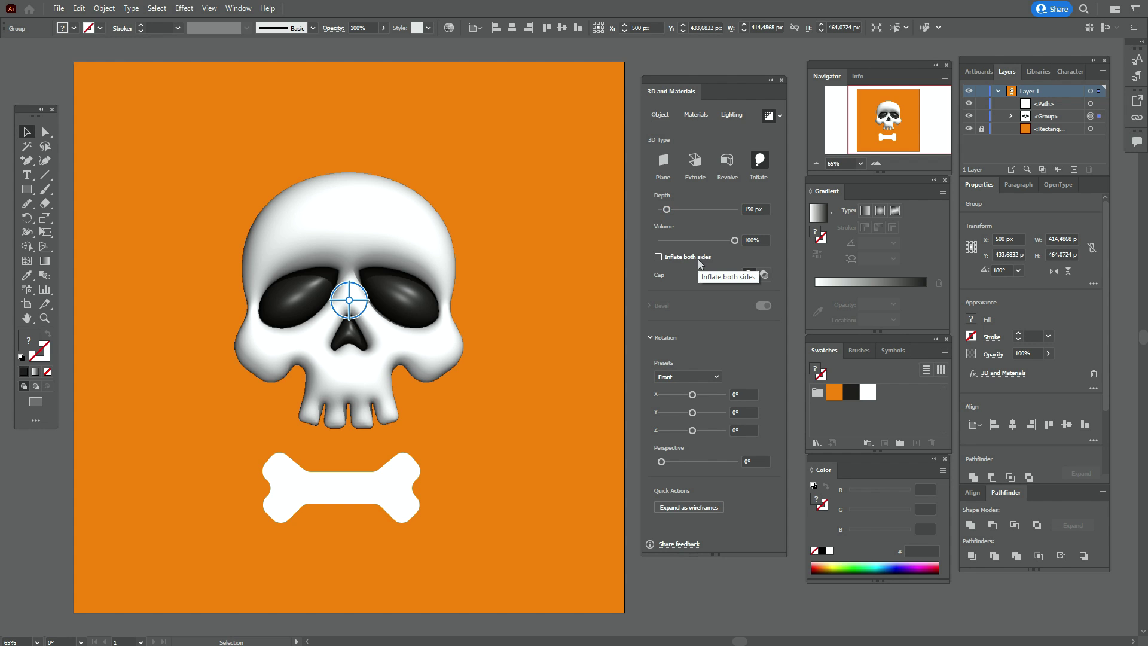
click(658, 257)
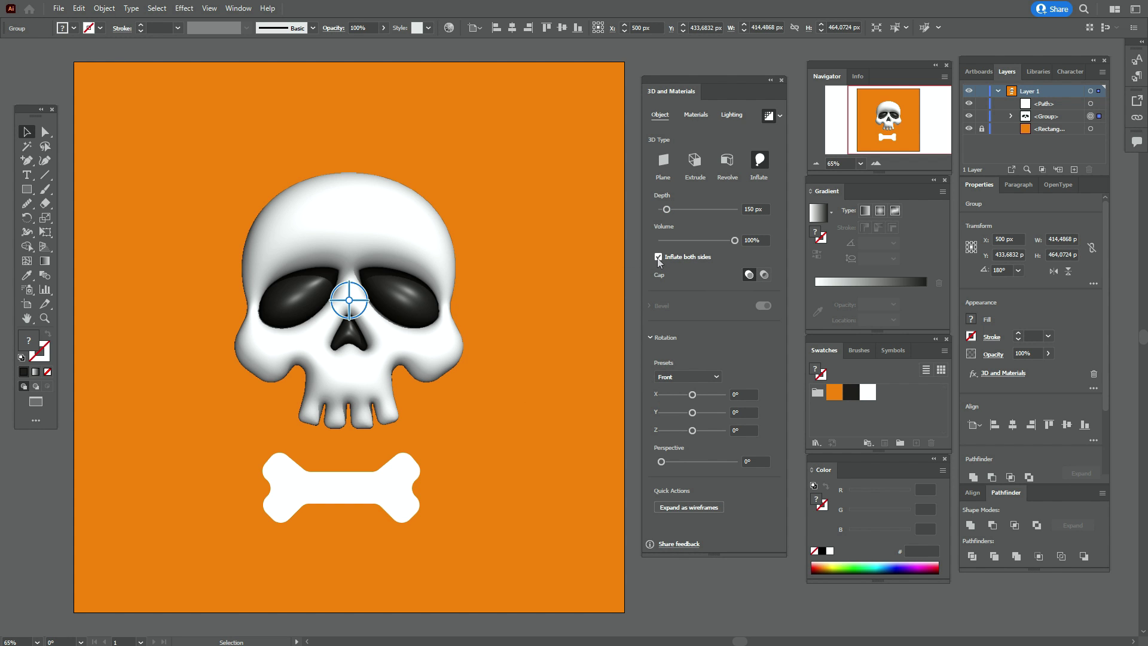
Rotate the inflated skull with the Off-Axis Front preset
click(700, 377)
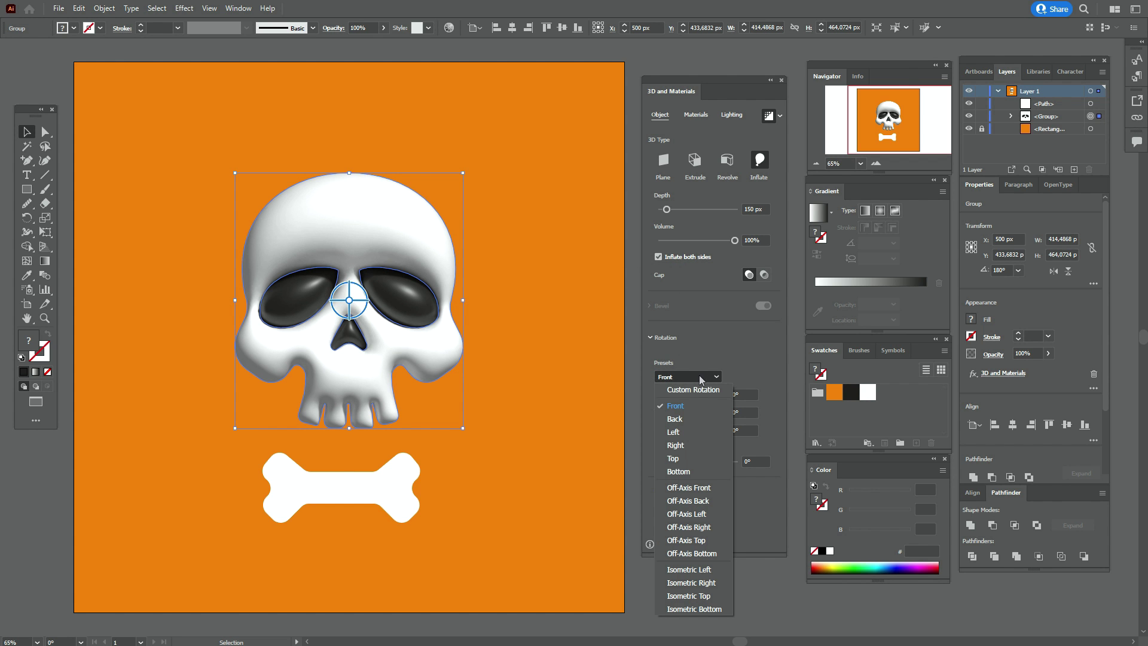
click(704, 488)
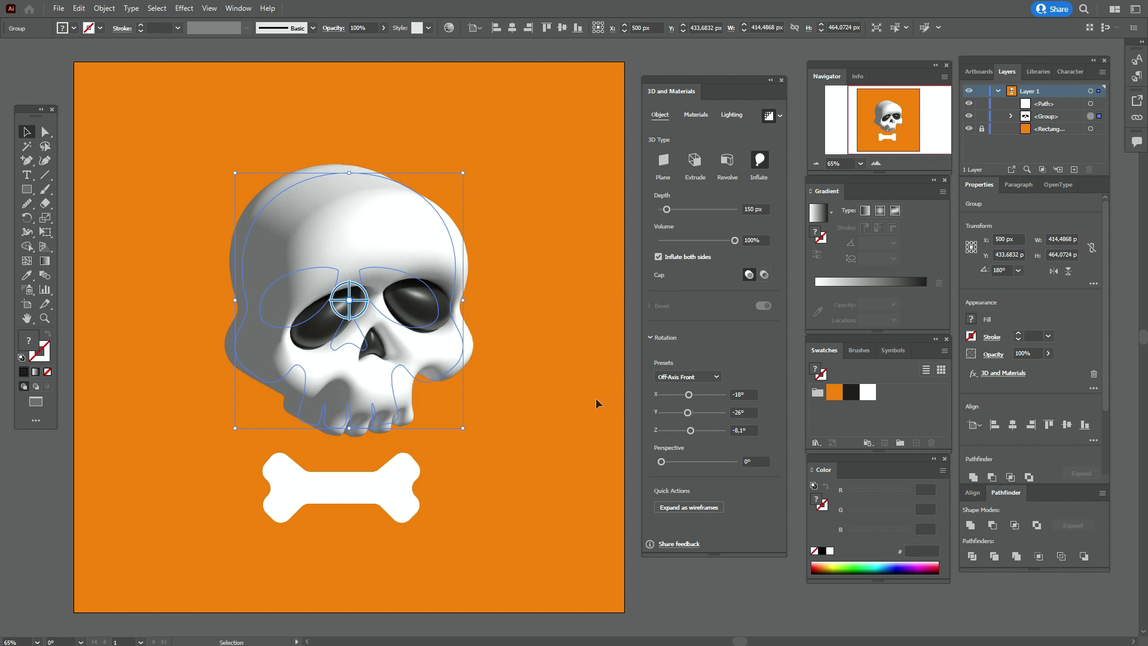
click(634, 408)
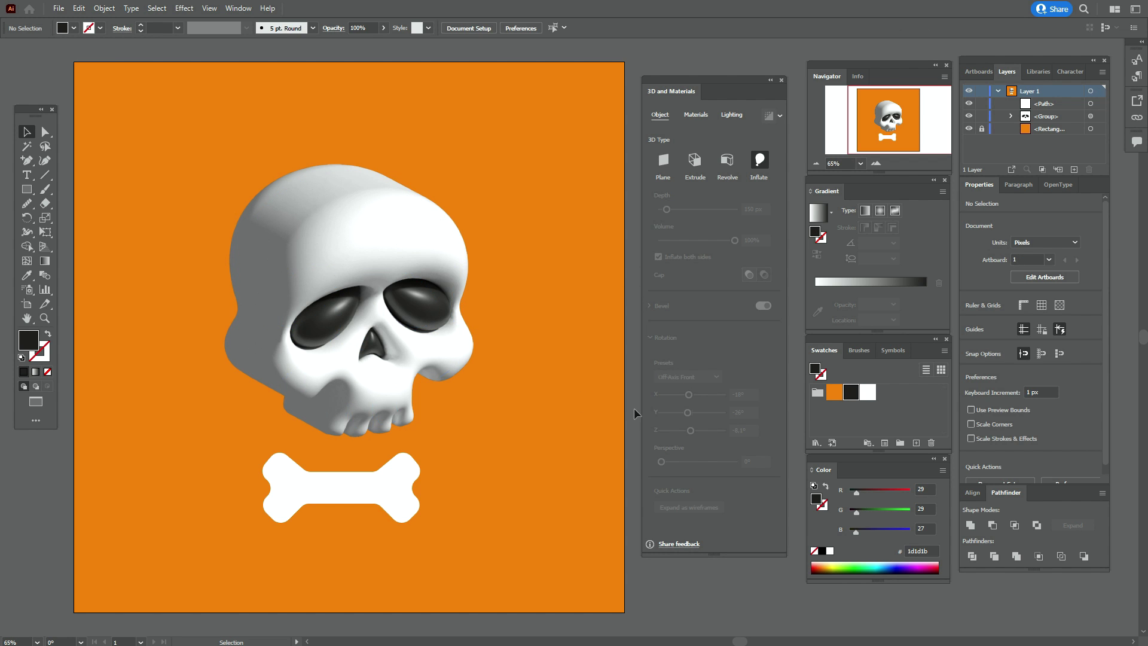
Lower the roughness of the skull's default material to about 0.19
click(431, 345)
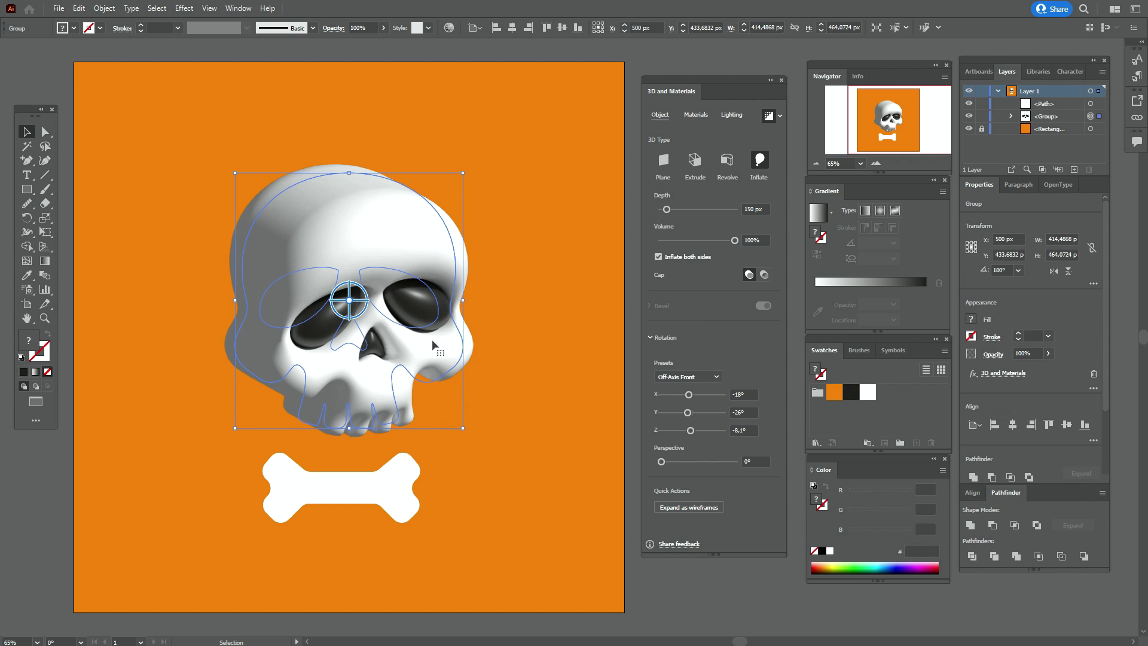
click(696, 115)
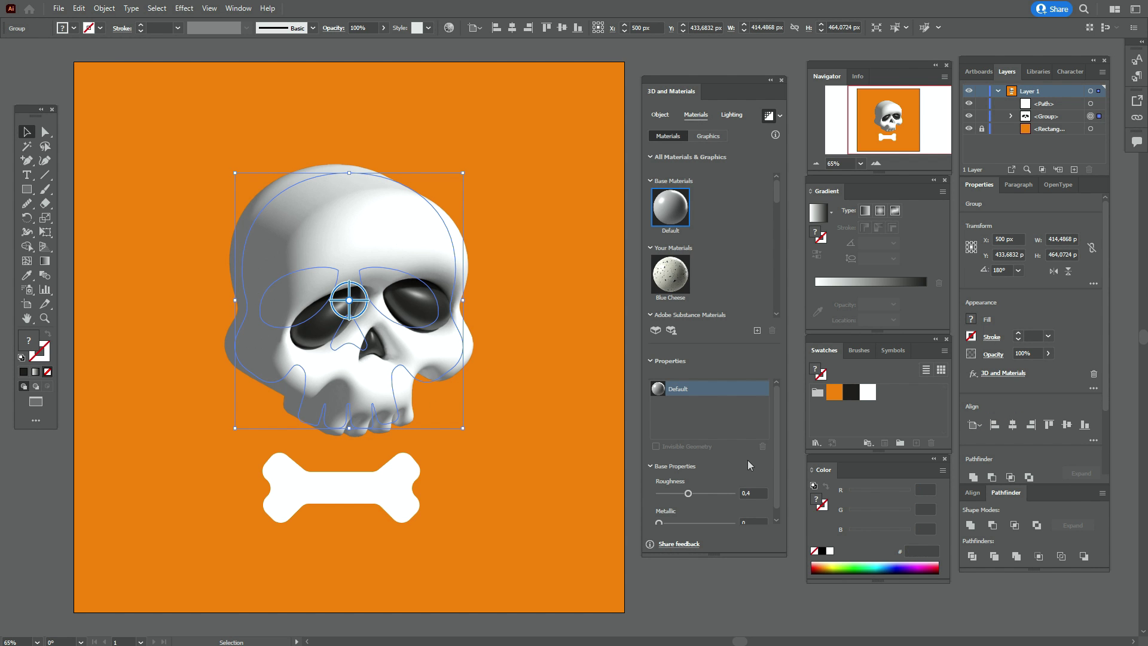
scroll(749, 446, down, 1)
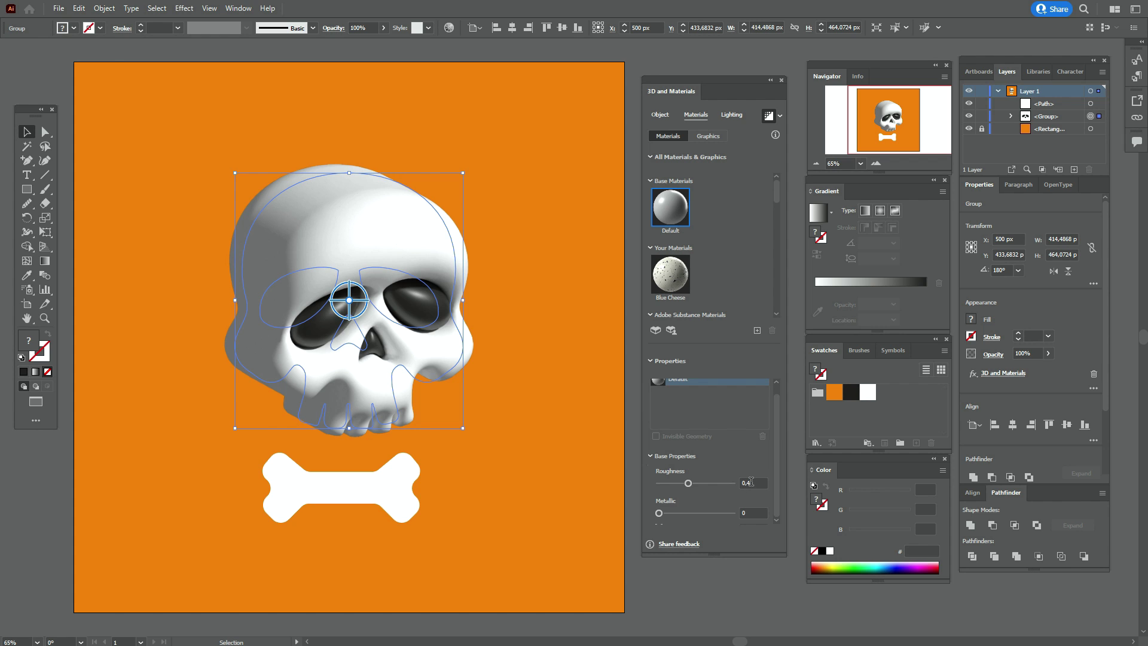
drag(688, 483, 675, 493)
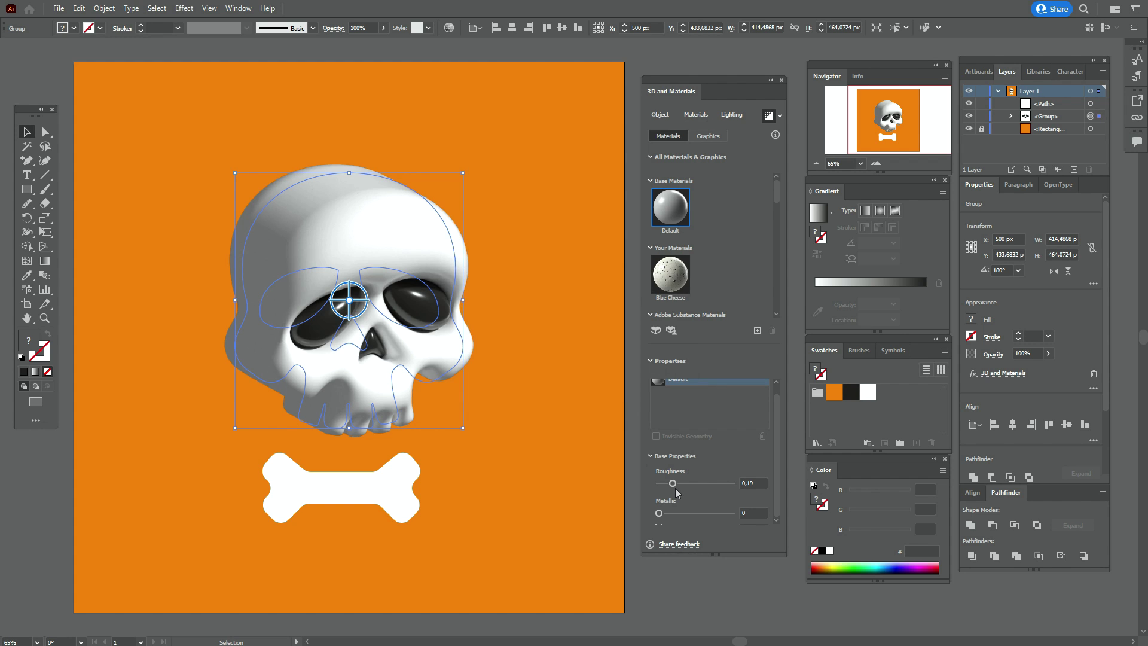
Set the skull's light rotation to 104° and its light height to 31°
click(730, 117)
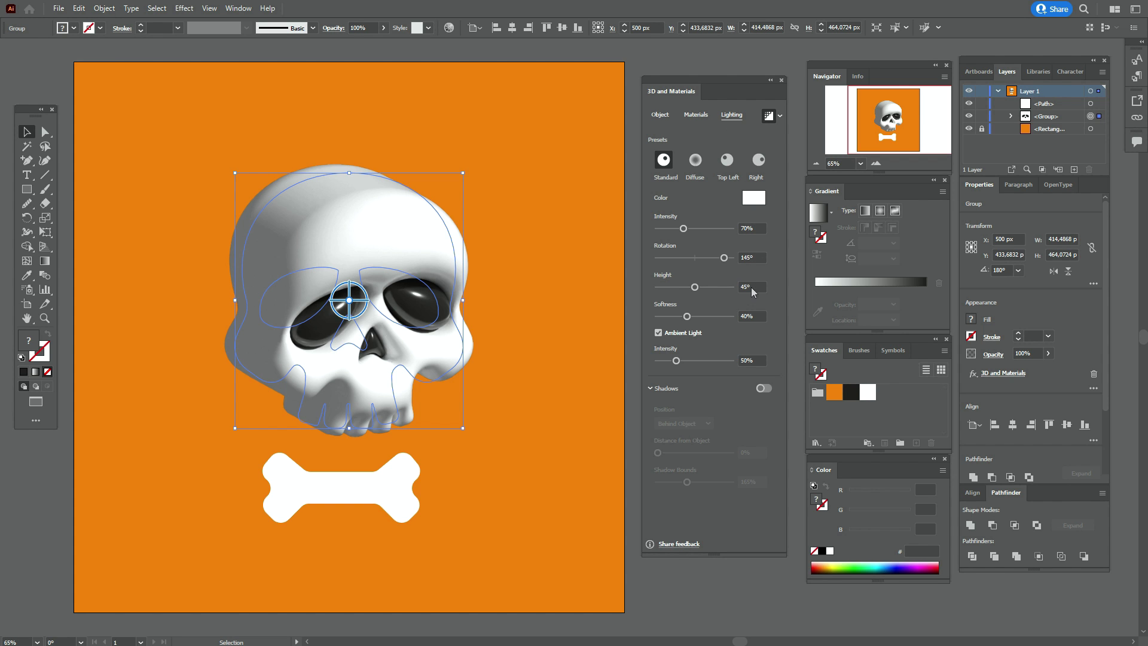
click(746, 258)
text(104)
key(Return)
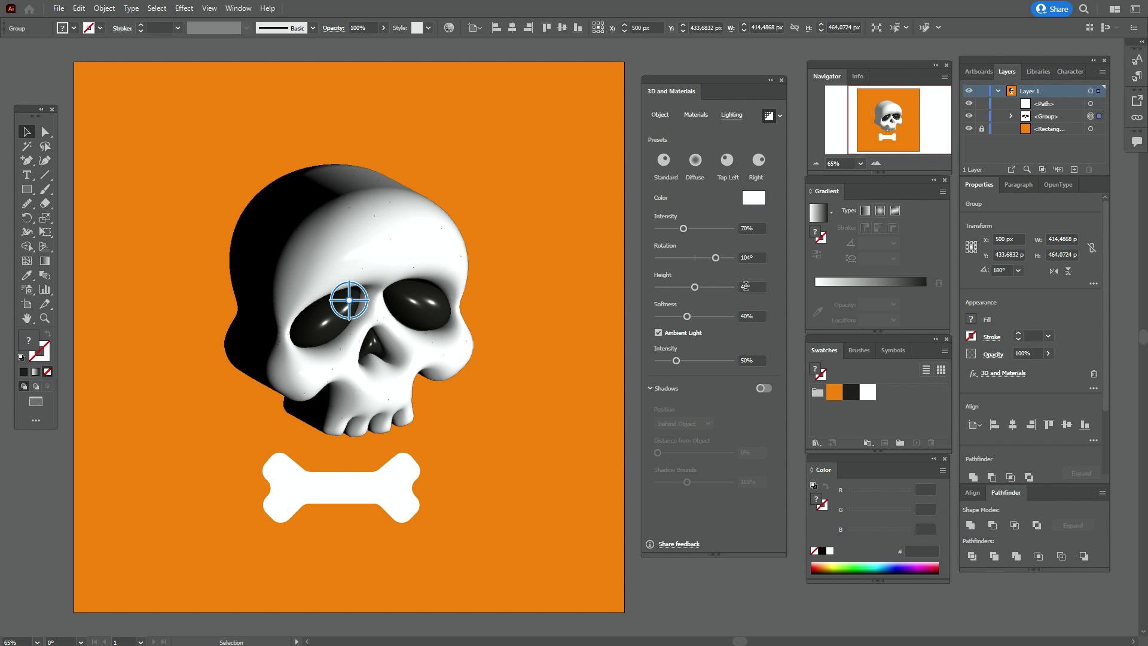
click(746, 286)
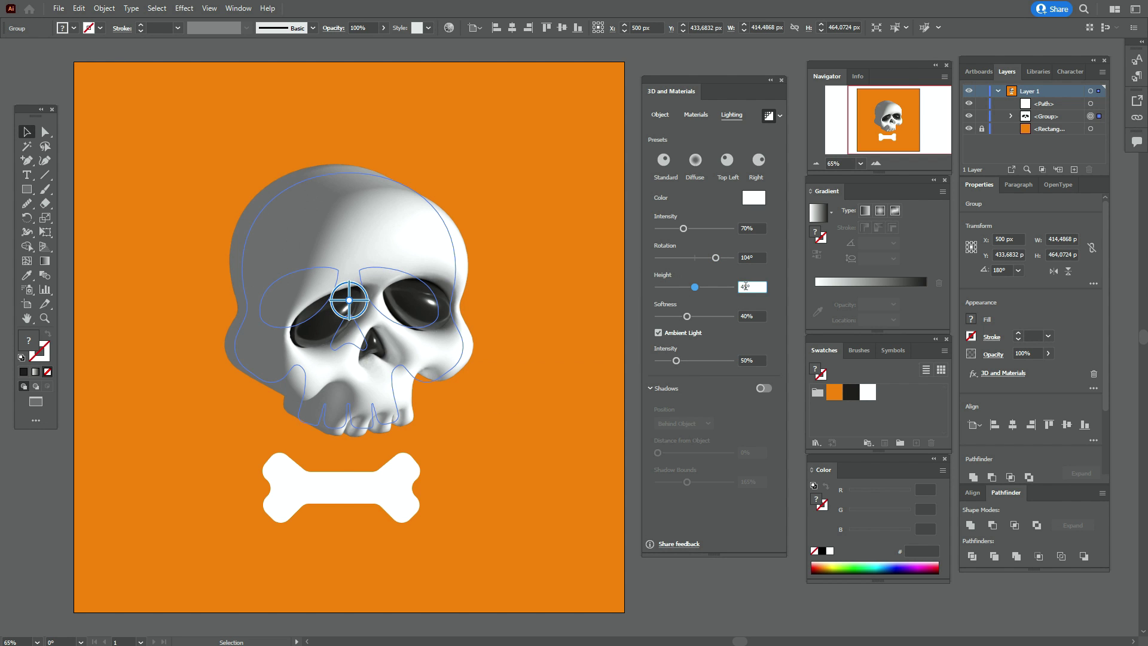
text(30)
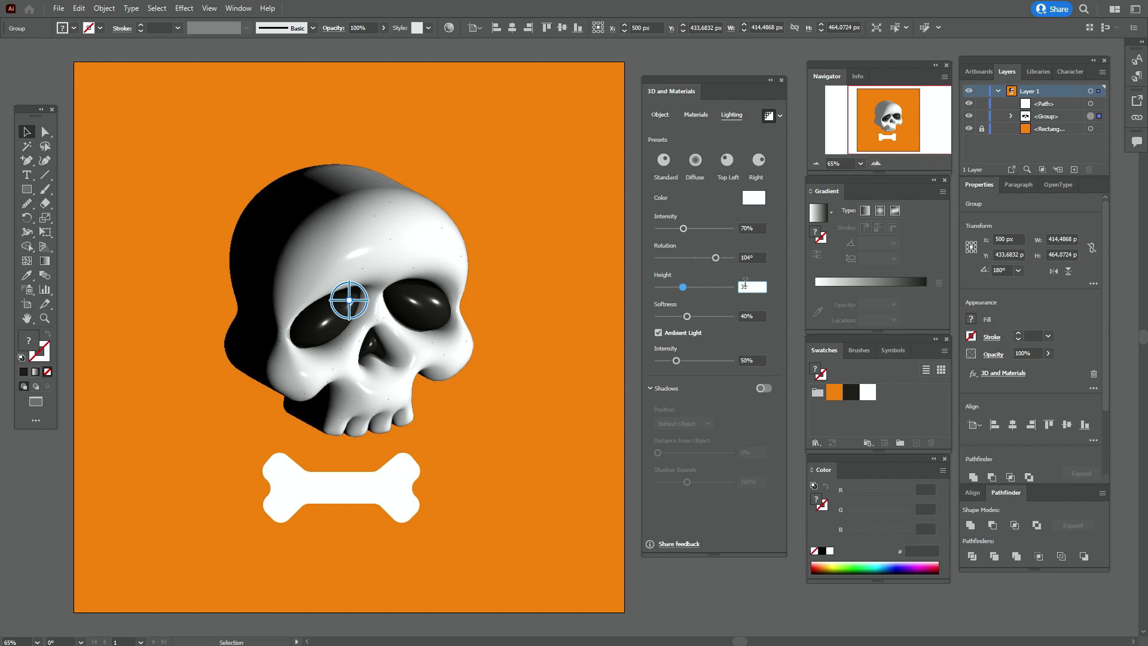
key(Return)
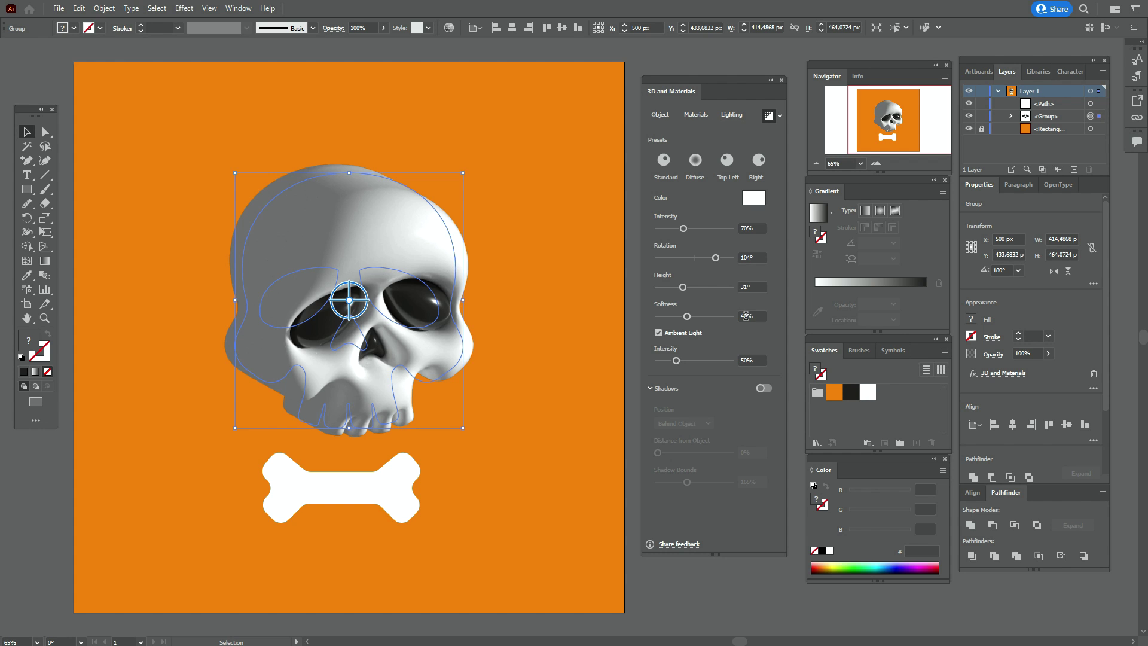
Set the skull's light softness to 61%
click(746, 316)
text(61)
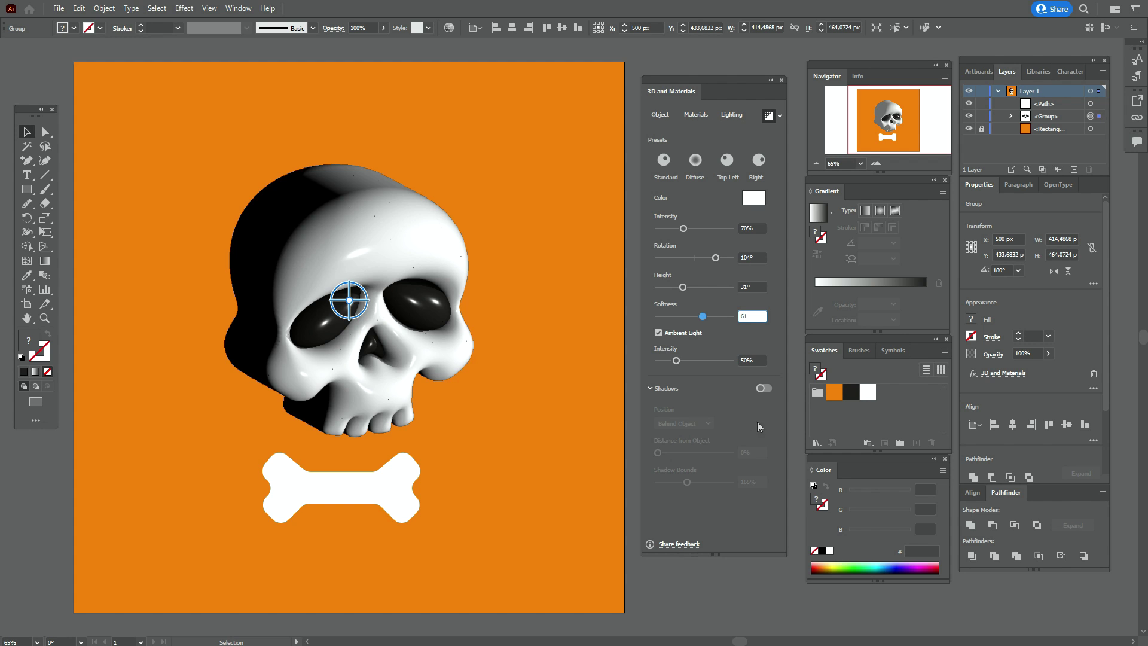
key(Return)
Turn on the skull's shadow, place it Below Object and reduce the shadow bounds to about 305%
click(765, 388)
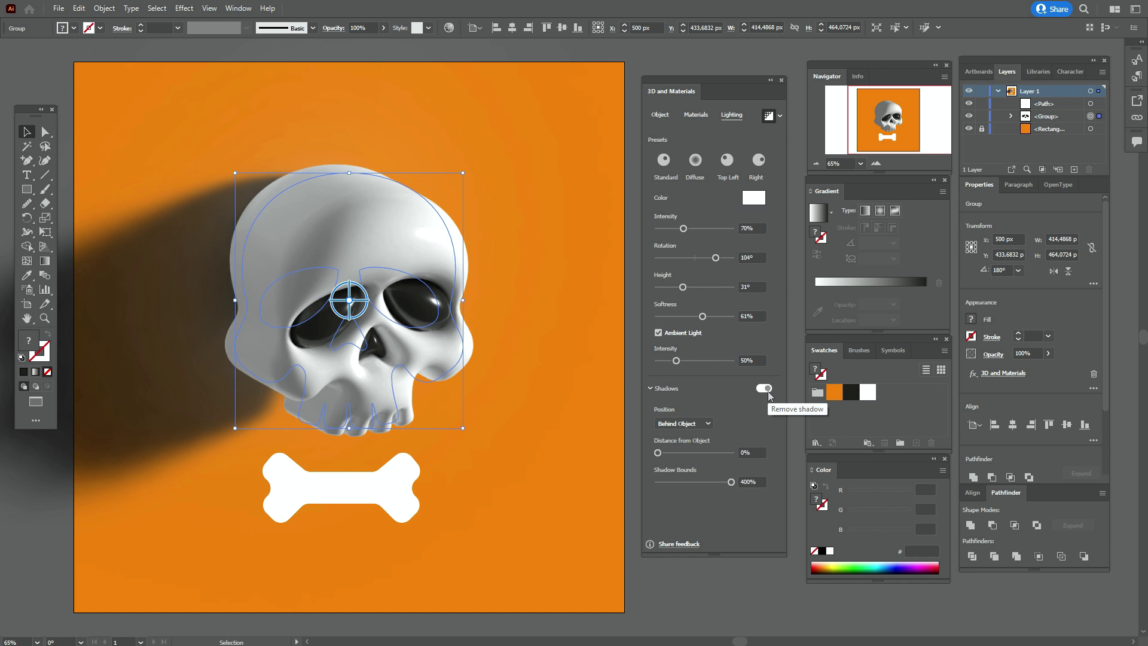
click(709, 423)
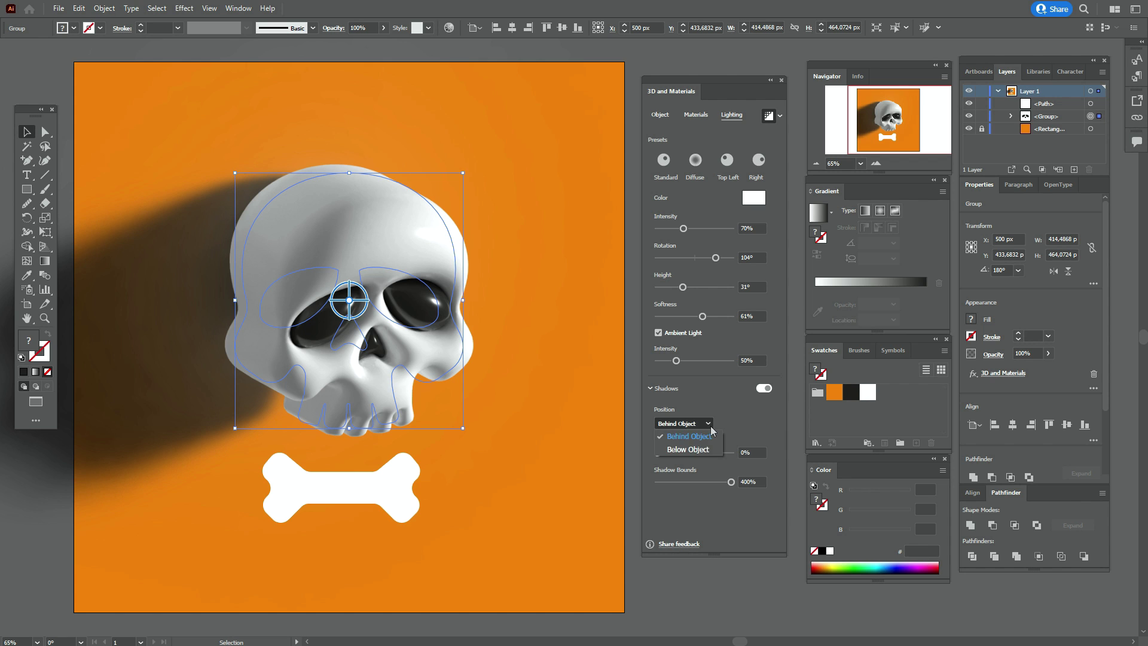
click(710, 453)
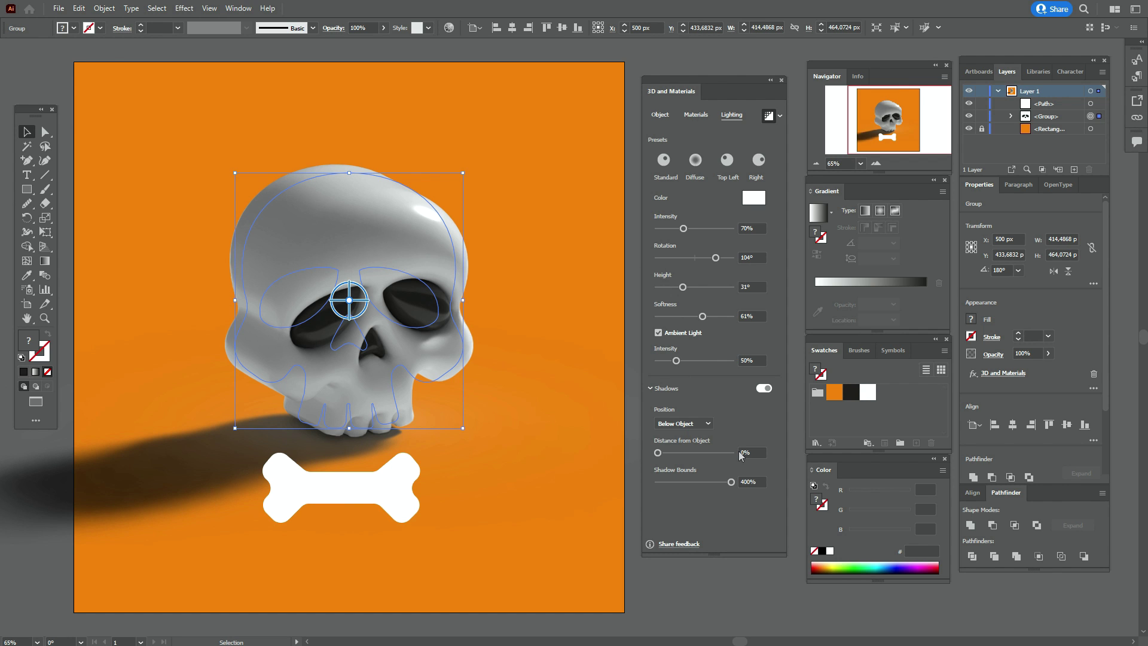
drag(732, 484, 712, 486)
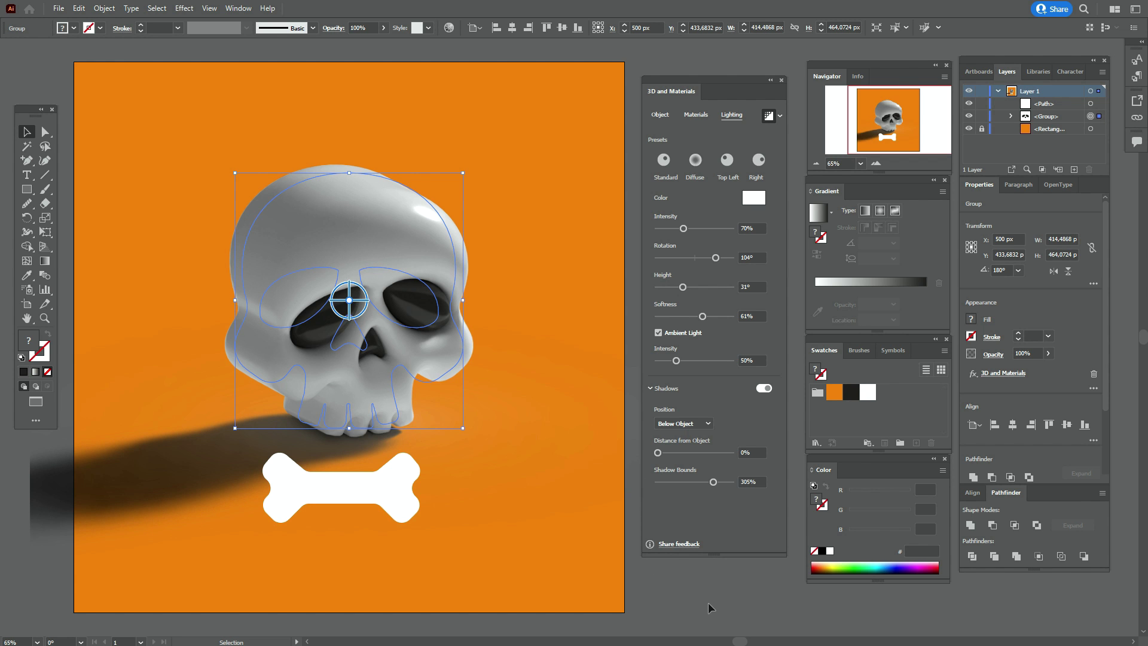
Move the flat bone down and to the right, clear of the skull's shadow
click(424, 509)
drag(402, 506, 480, 534)
click(669, 598)
Apply a 3D Inflate to the bone on both sides with 0 px depth and 64% volume
click(476, 520)
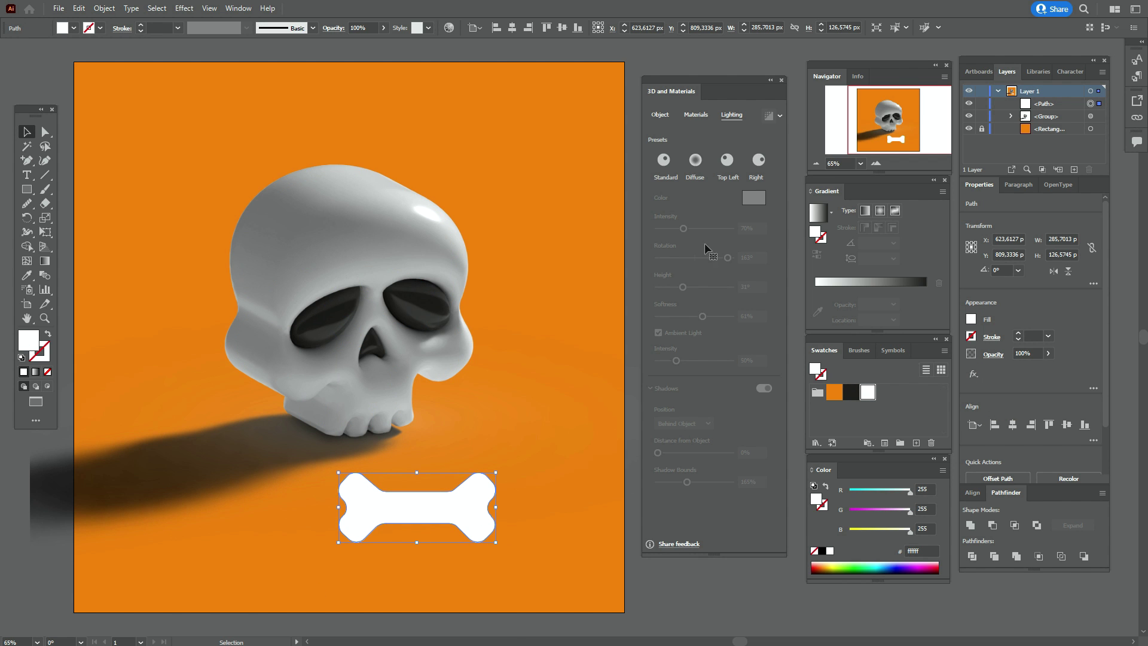
click(660, 123)
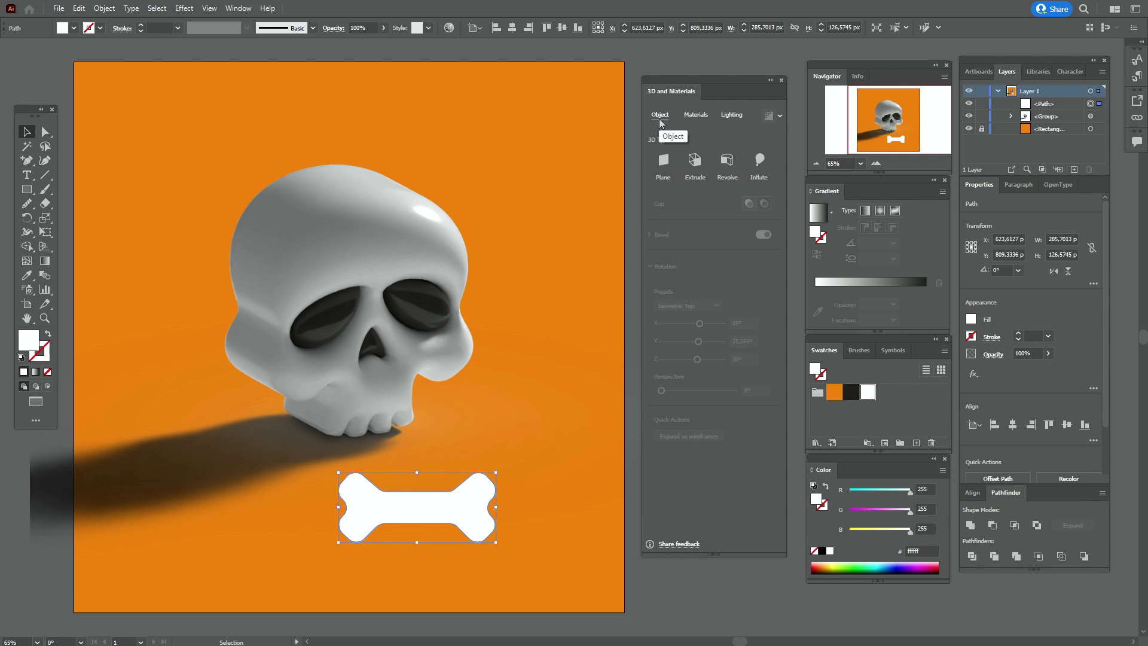
click(712, 593)
click(466, 503)
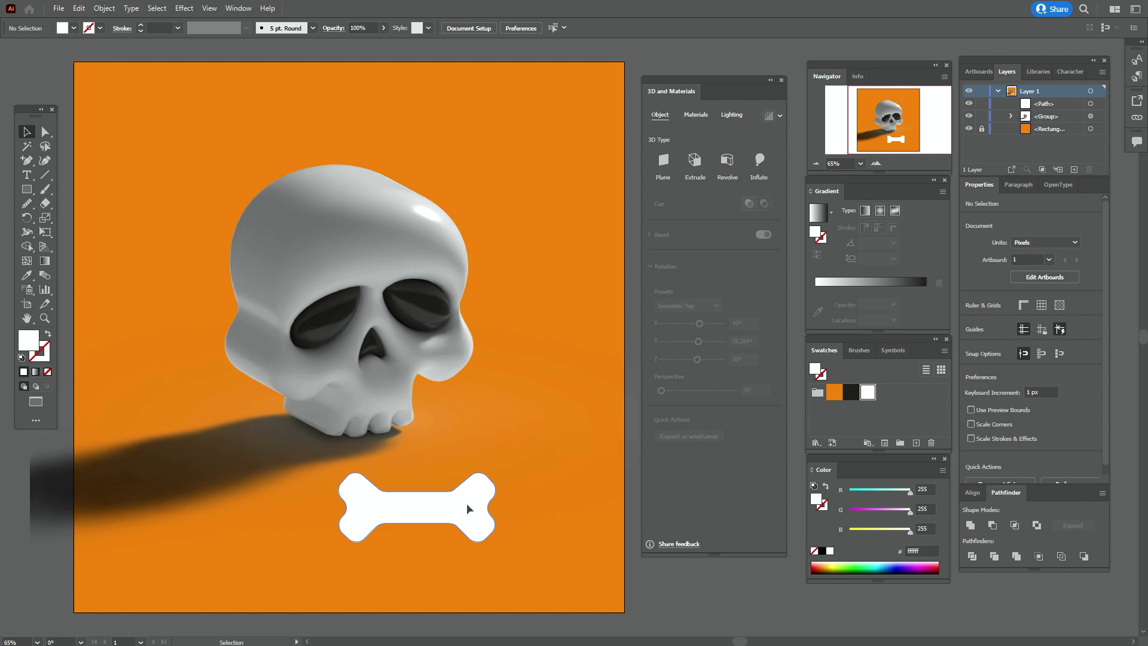
click(762, 168)
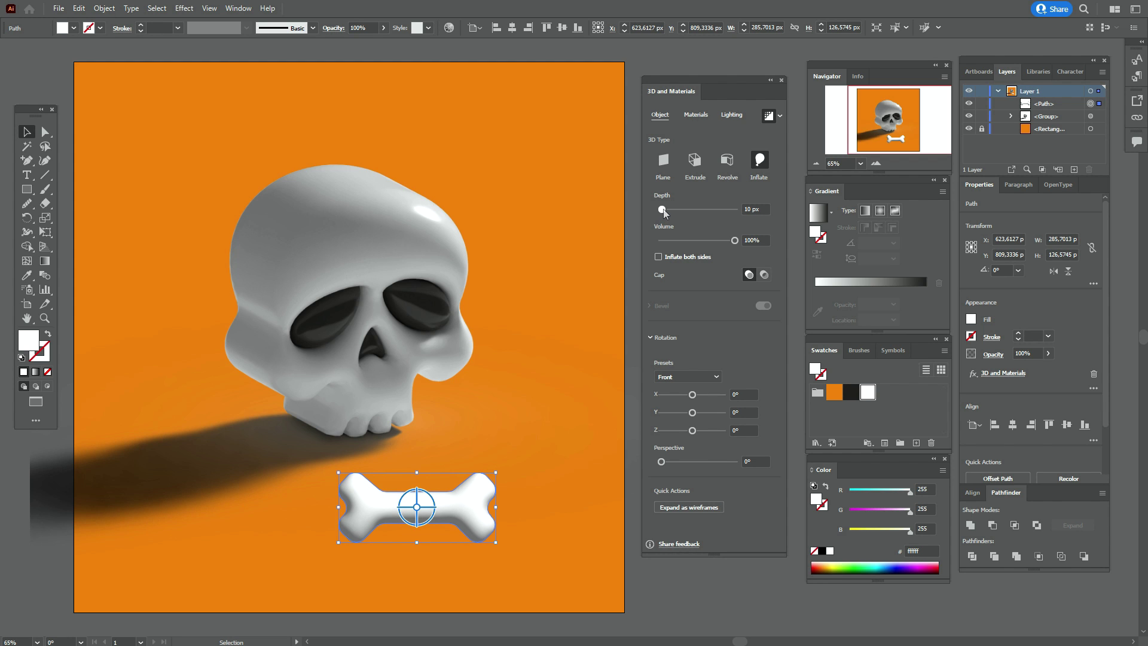
drag(665, 213, 658, 216)
click(755, 240)
text(64)
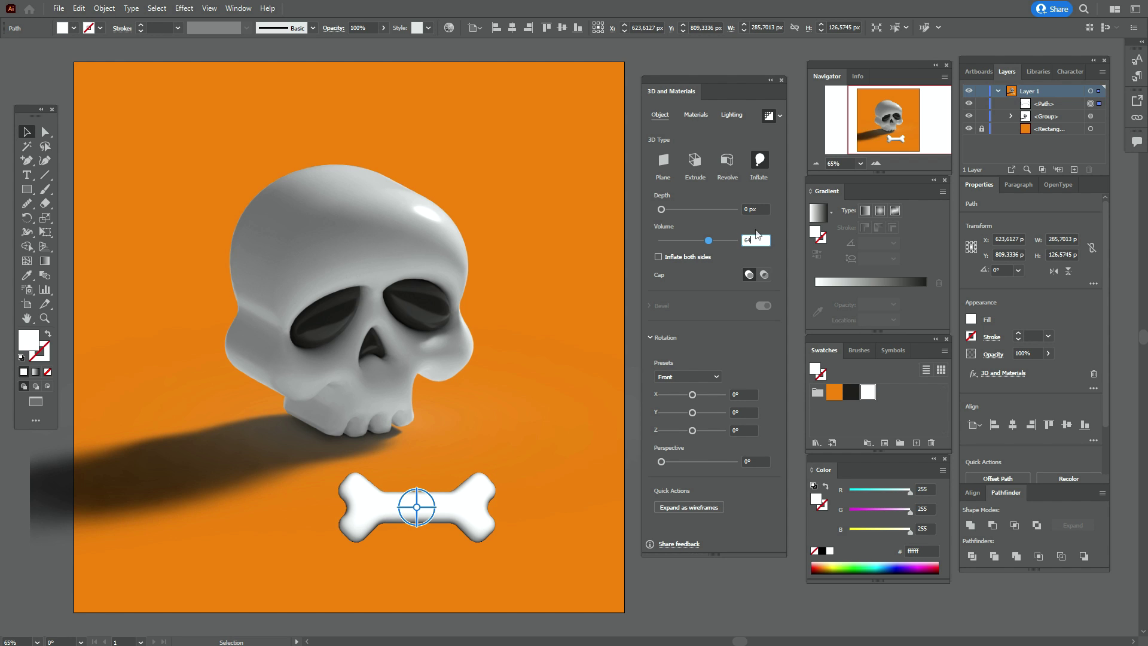
click(696, 265)
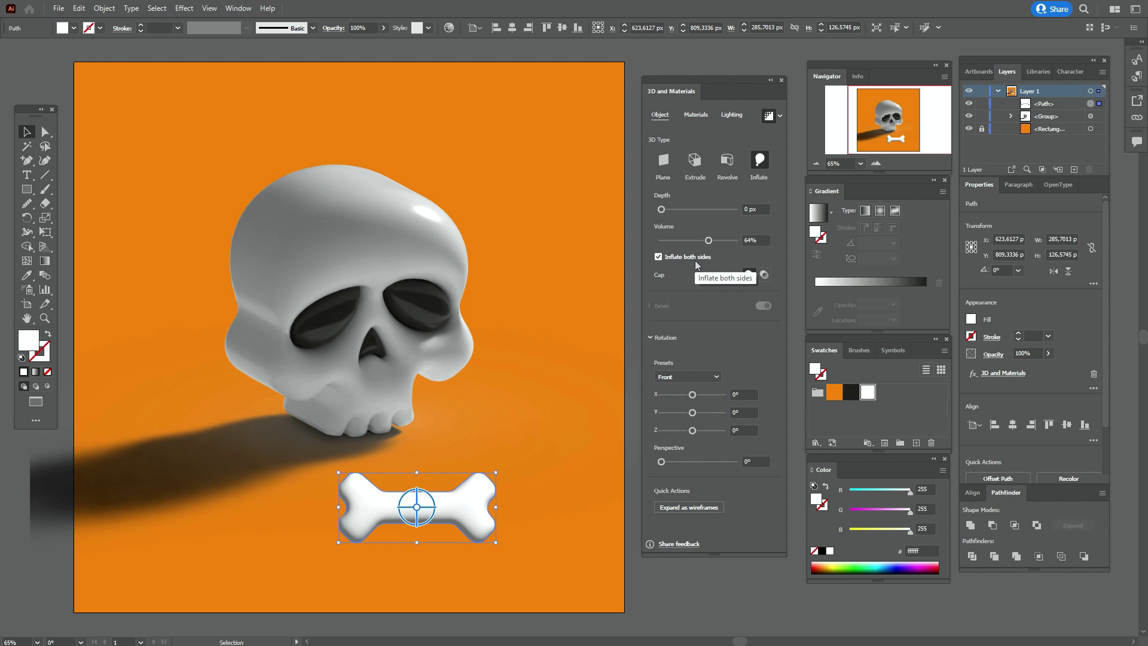
Orient the bone with the Isometric Top preset and rotate its path to about 71°
click(716, 377)
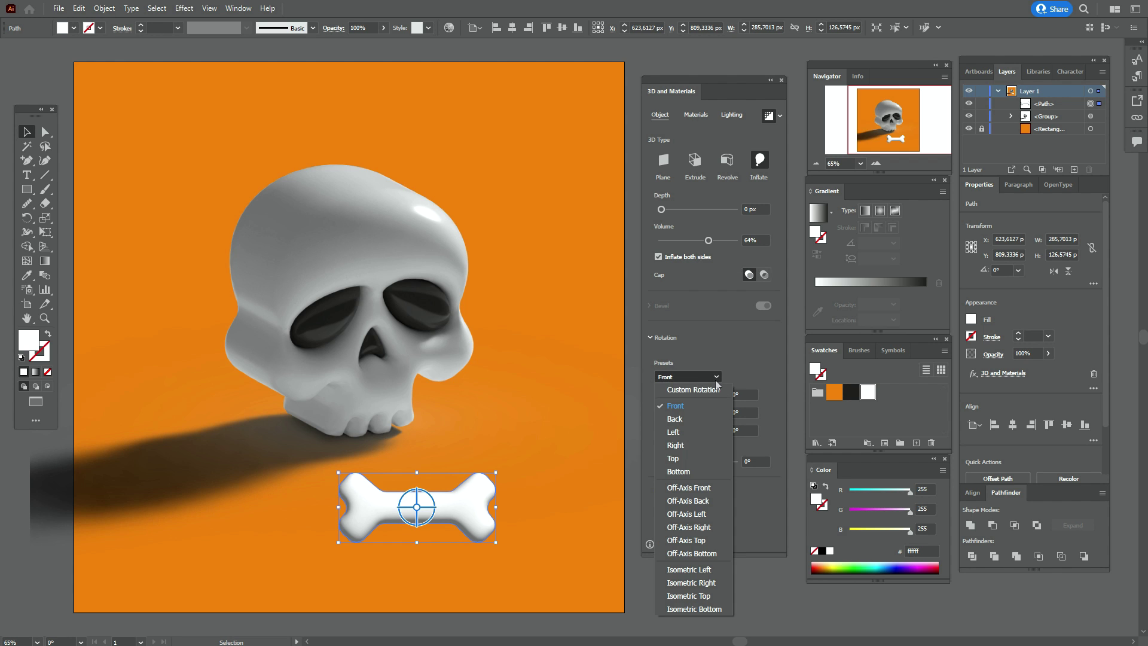
click(707, 596)
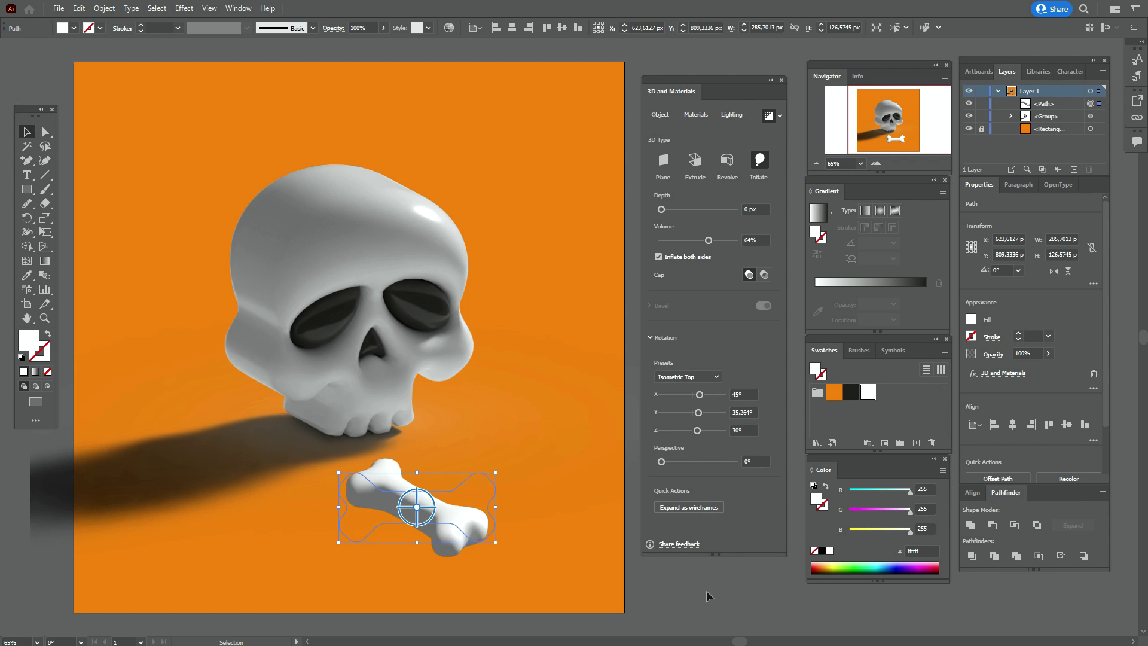
drag(503, 512, 480, 418)
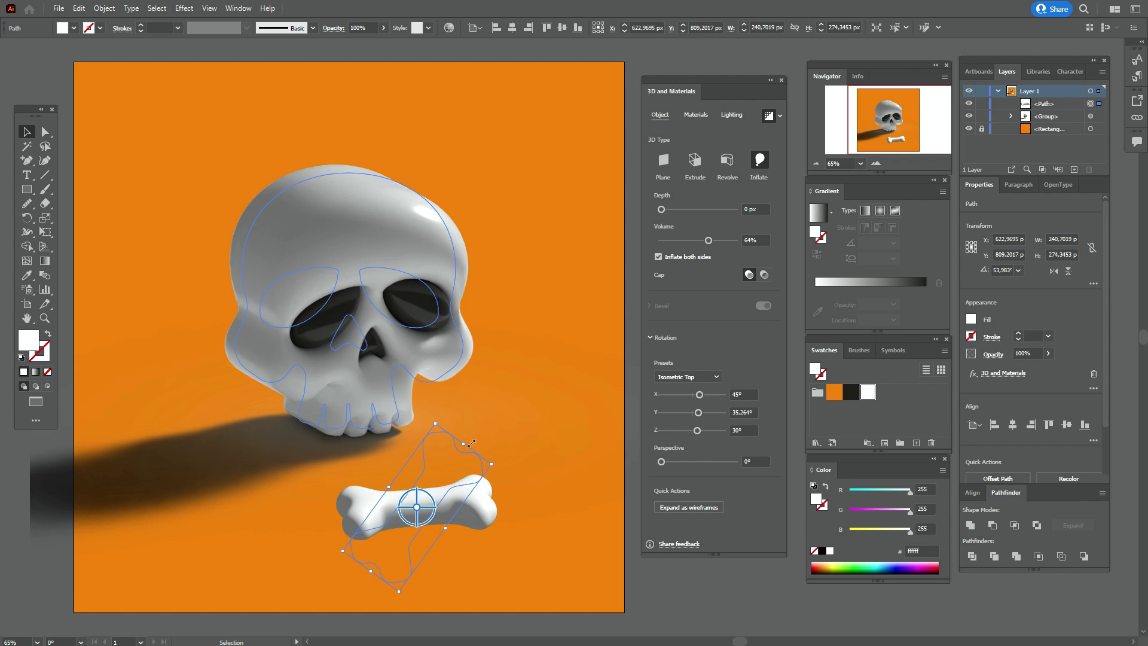
drag(504, 468, 485, 445)
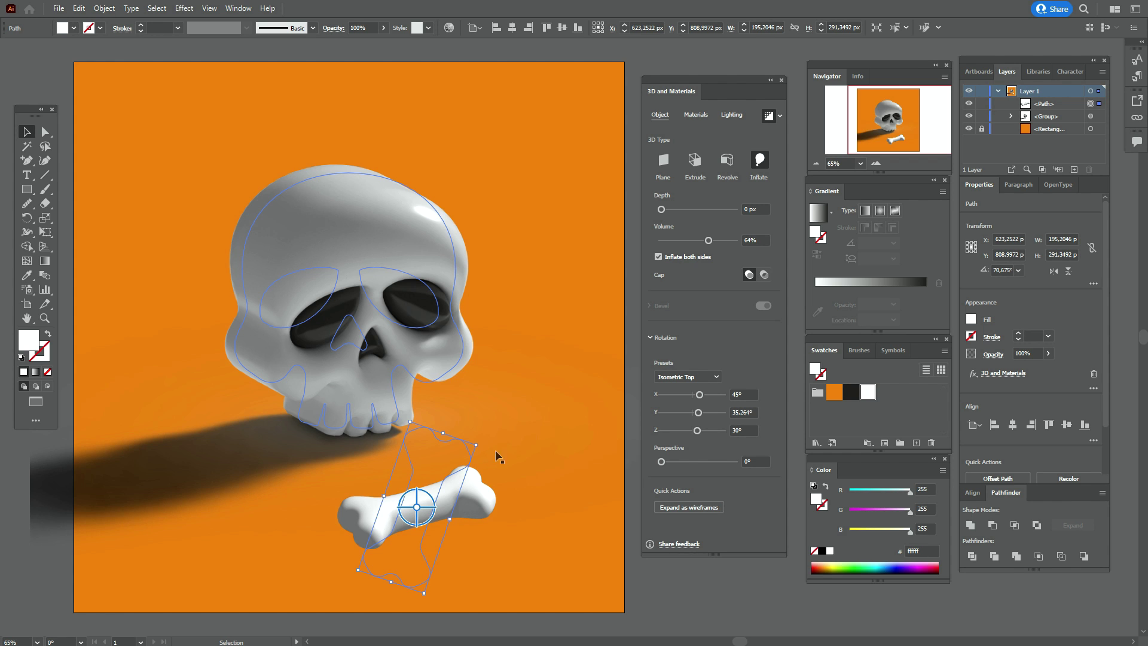
Lower the roughness of the bone's default material
click(695, 114)
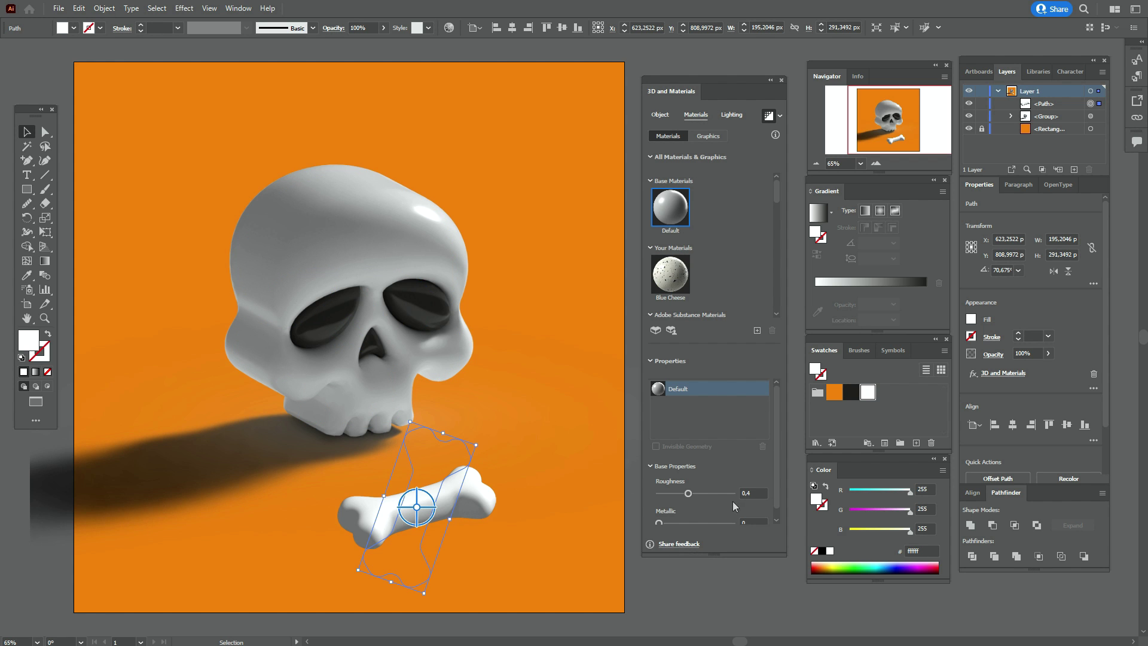
drag(682, 494, 670, 498)
Set the bone's light rotation to 163°, light height to 31° and softness to 61%
click(735, 118)
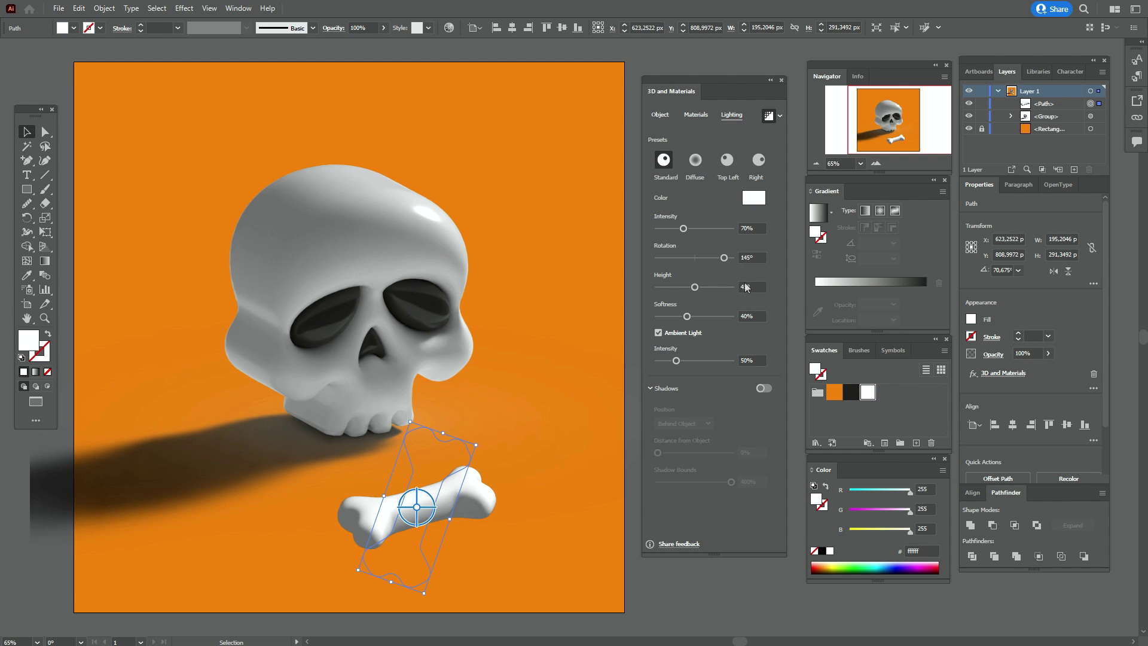
click(749, 257)
text(165)
click(741, 287)
text(30)
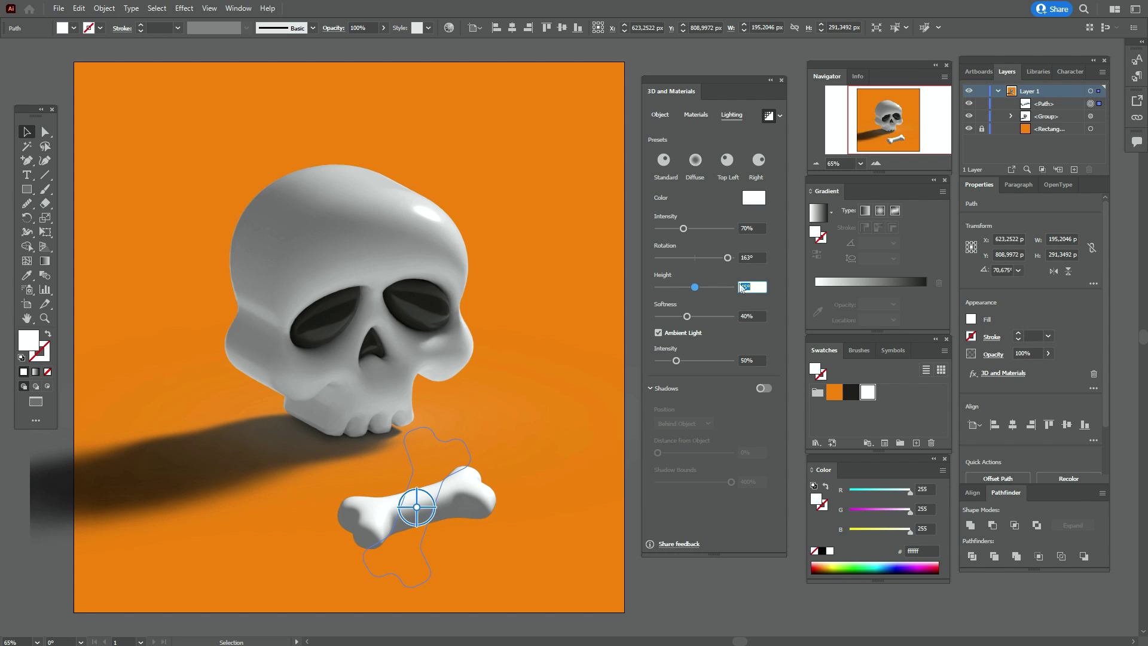
click(744, 317)
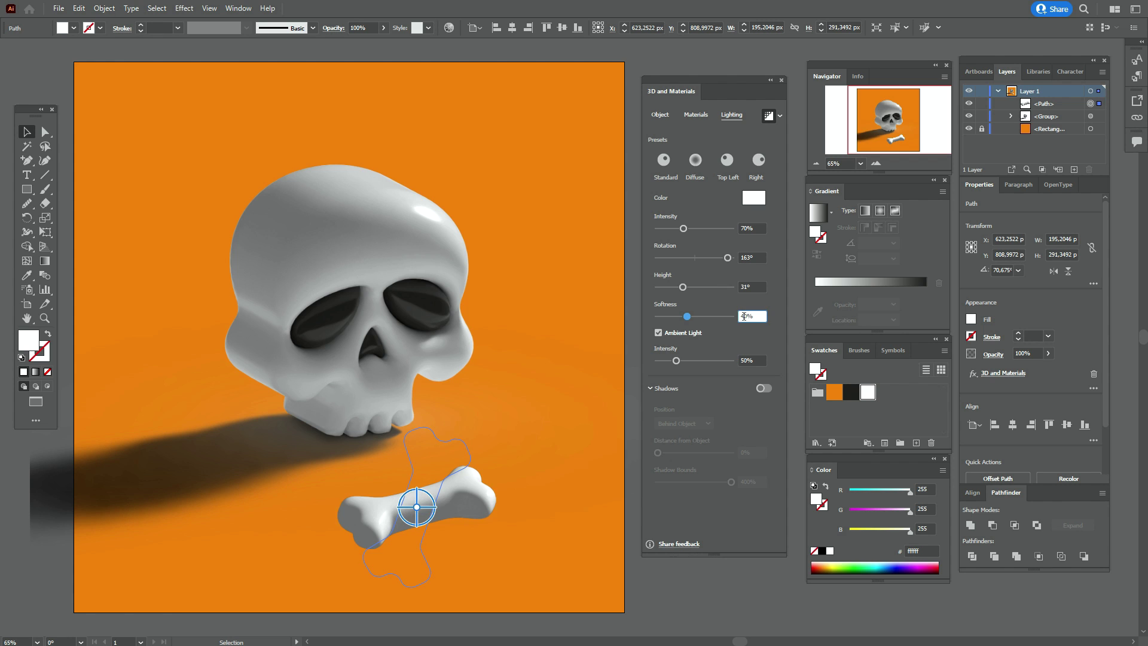
text(61)
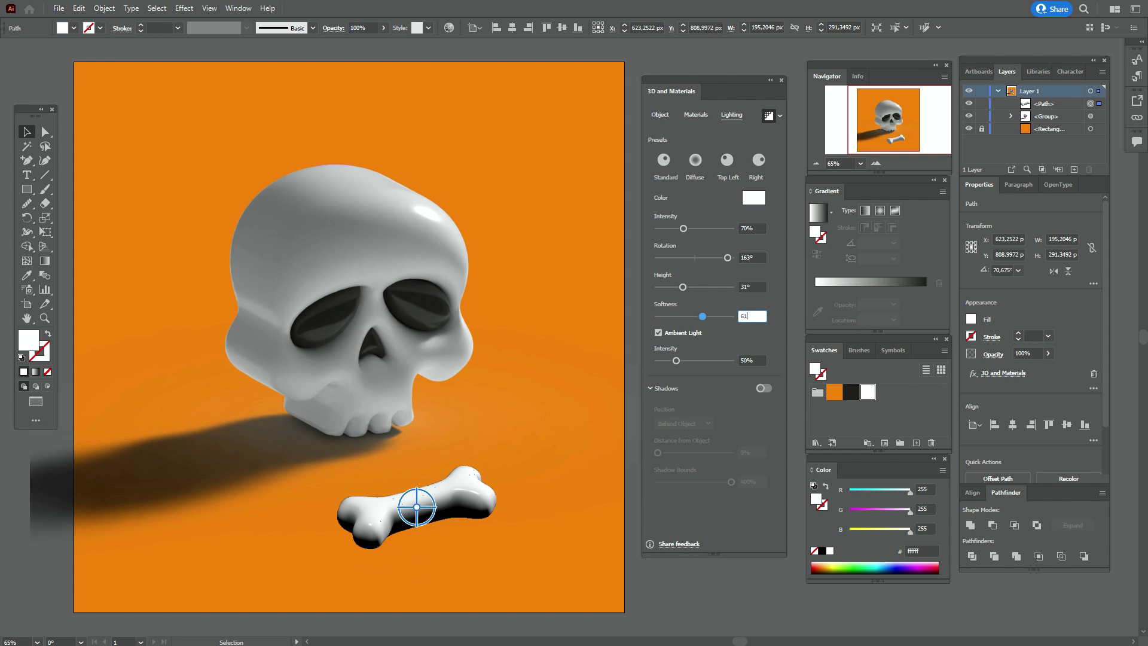
Turn on a Behind Object shadow for the bone and reduce its shadow bounds to about 162%
click(767, 389)
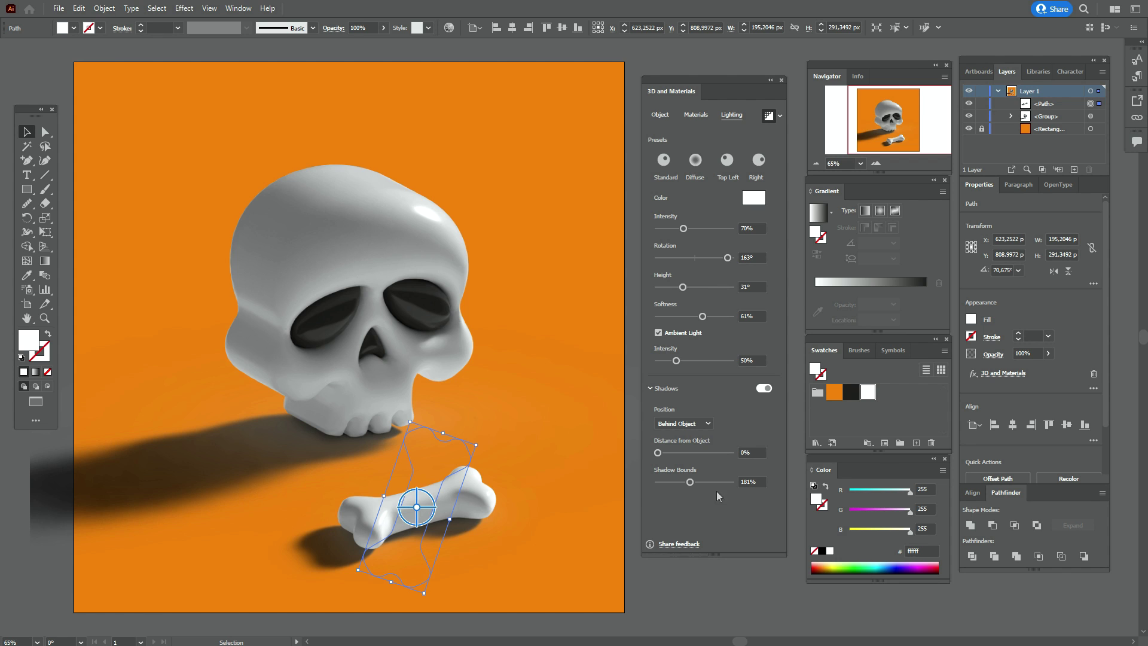
drag(692, 486, 686, 486)
click(695, 573)
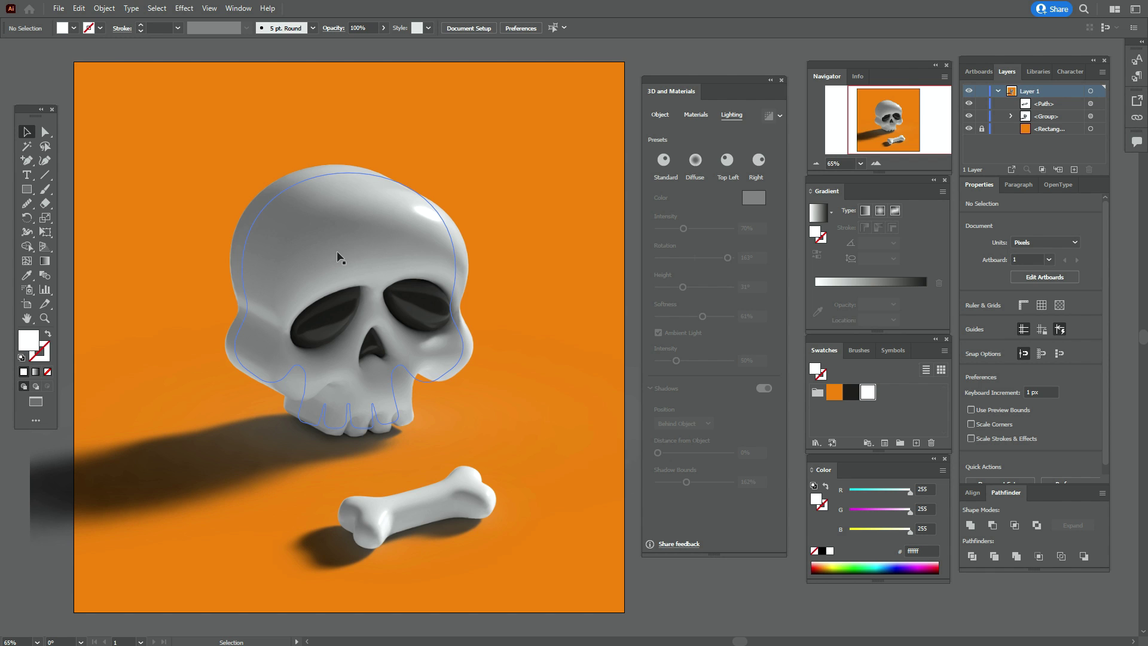
Set the document raster effects resolution to High (300 ppi)
click(186, 9)
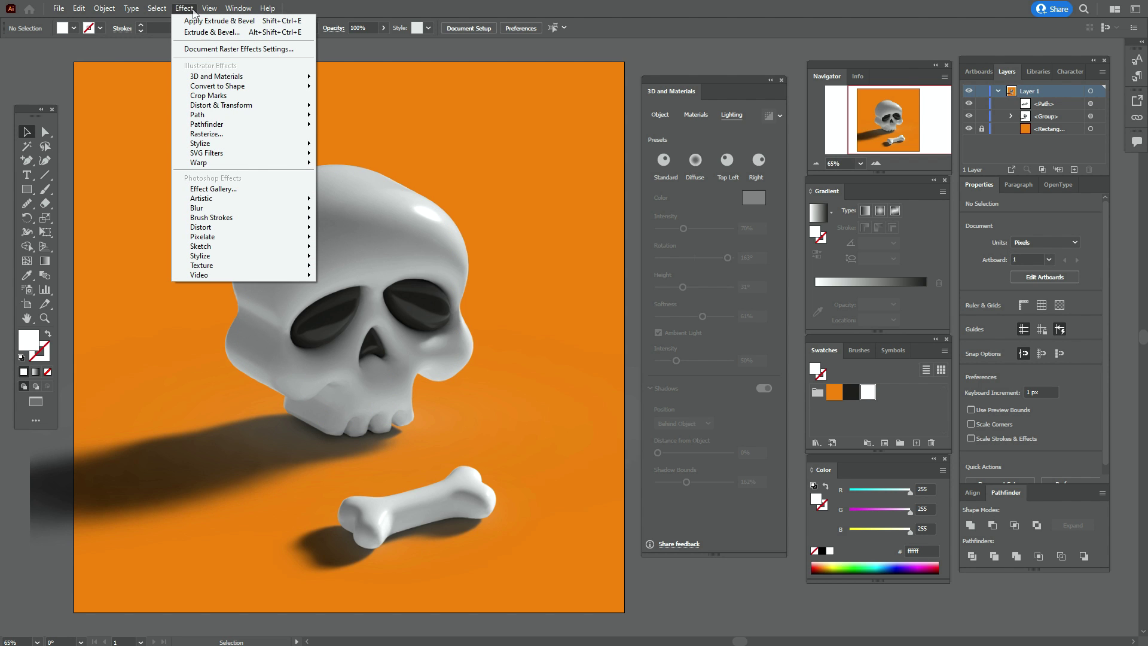
click(220, 52)
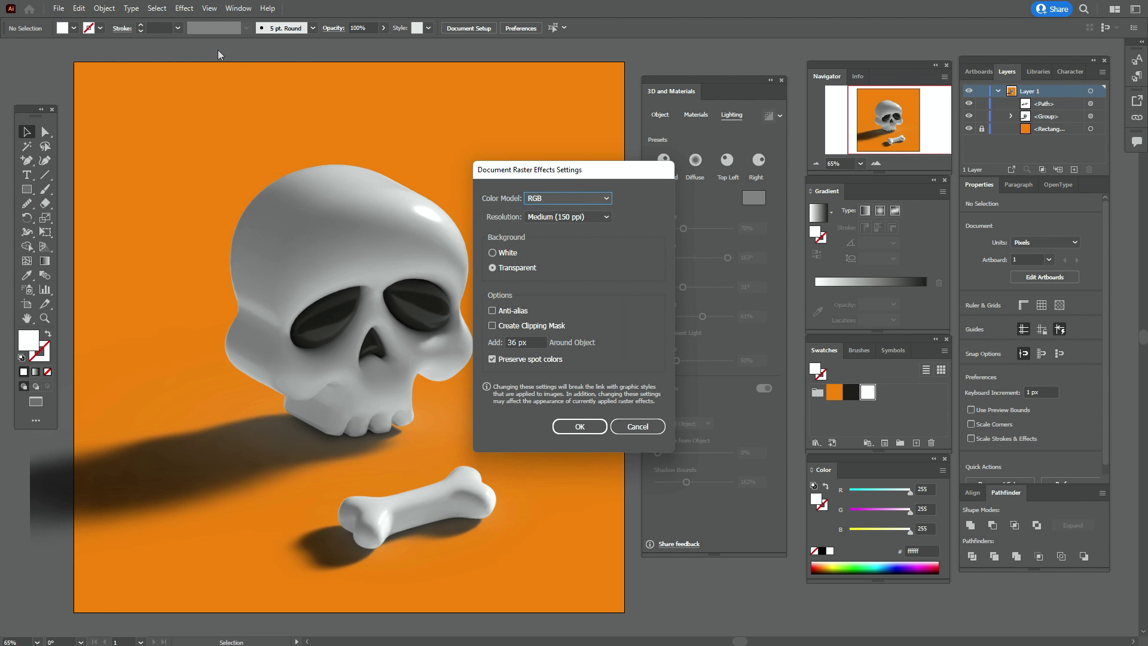
click(585, 217)
click(600, 250)
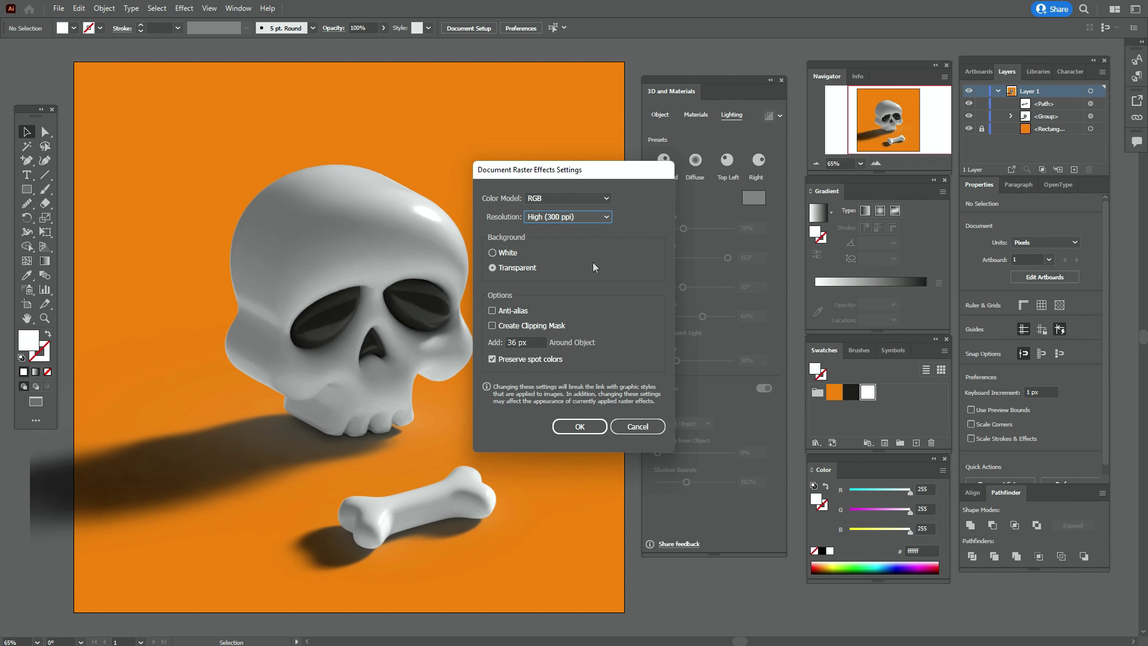
click(572, 425)
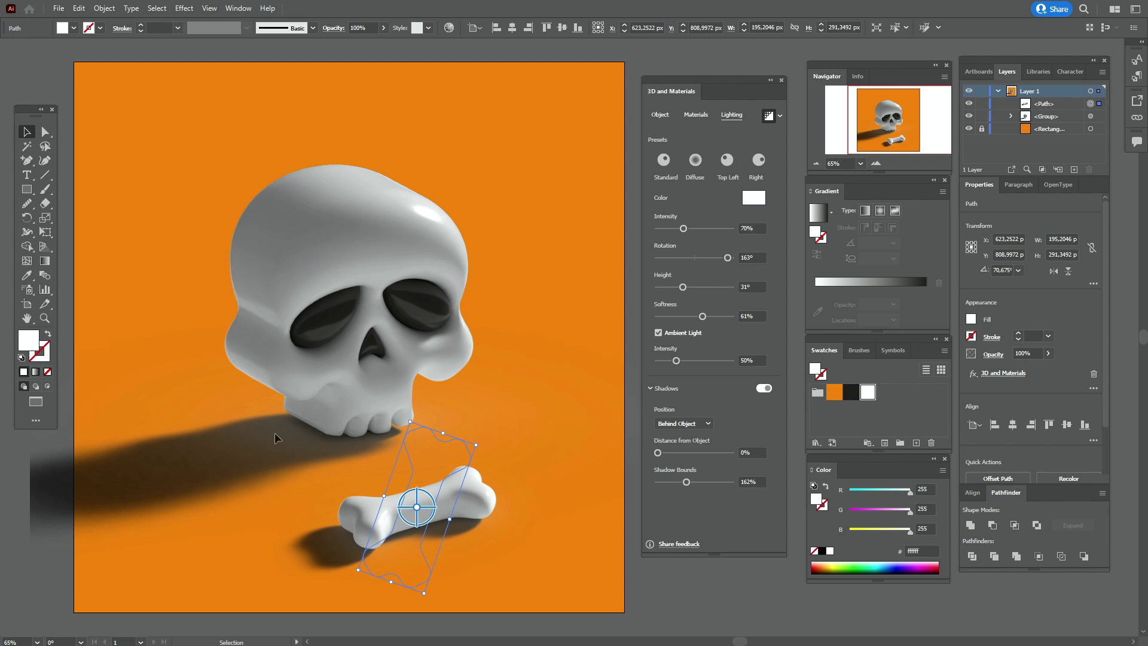
click(164, 98)
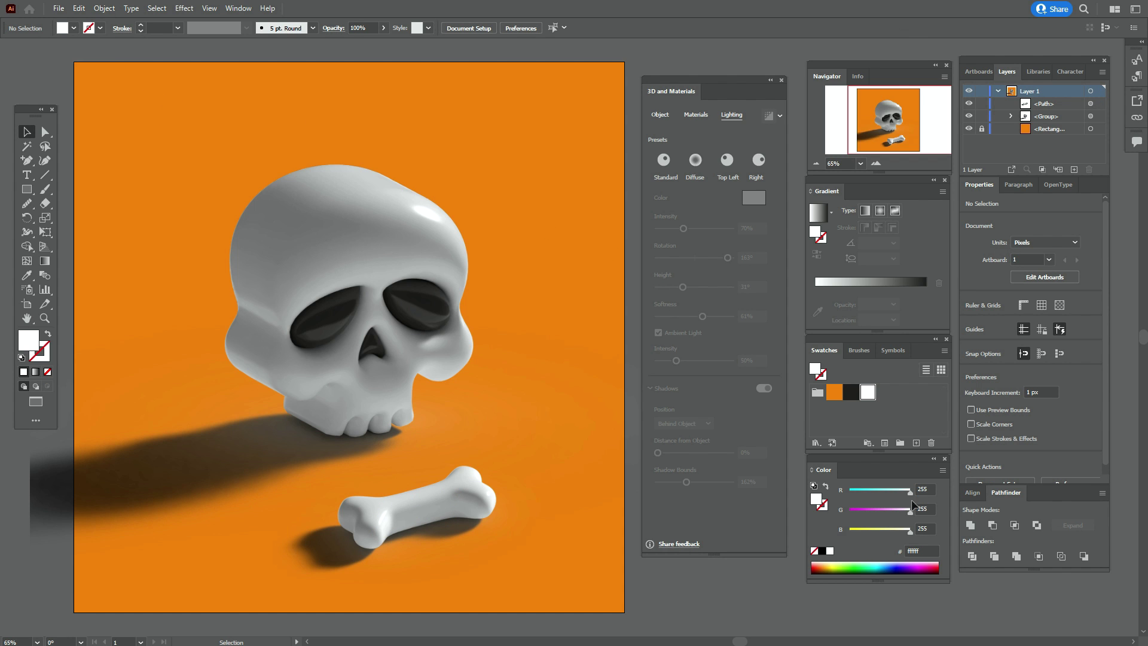
Unlock the orange background rectangle and paste a copy of it directly in front
click(981, 129)
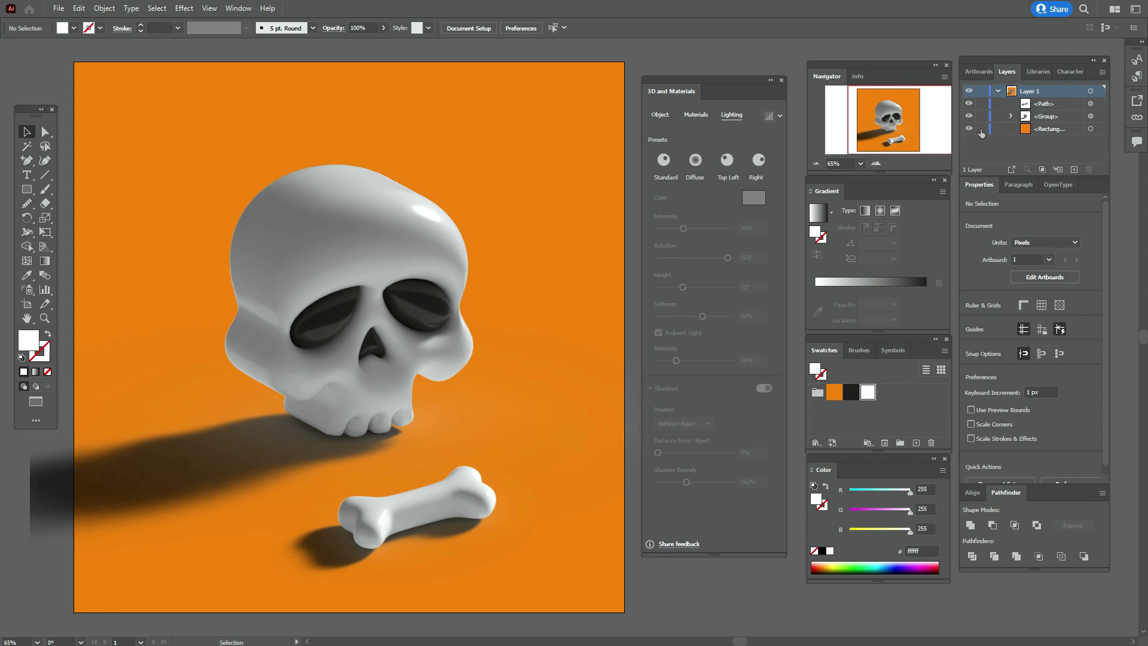
click(392, 88)
key(ctrl+c)
key(ctrl+f)
key(ctrl+shift+a)
Expand the appearance of the skull and the bone, and close the 3D and Materials panel
click(431, 285)
click(104, 8)
click(174, 164)
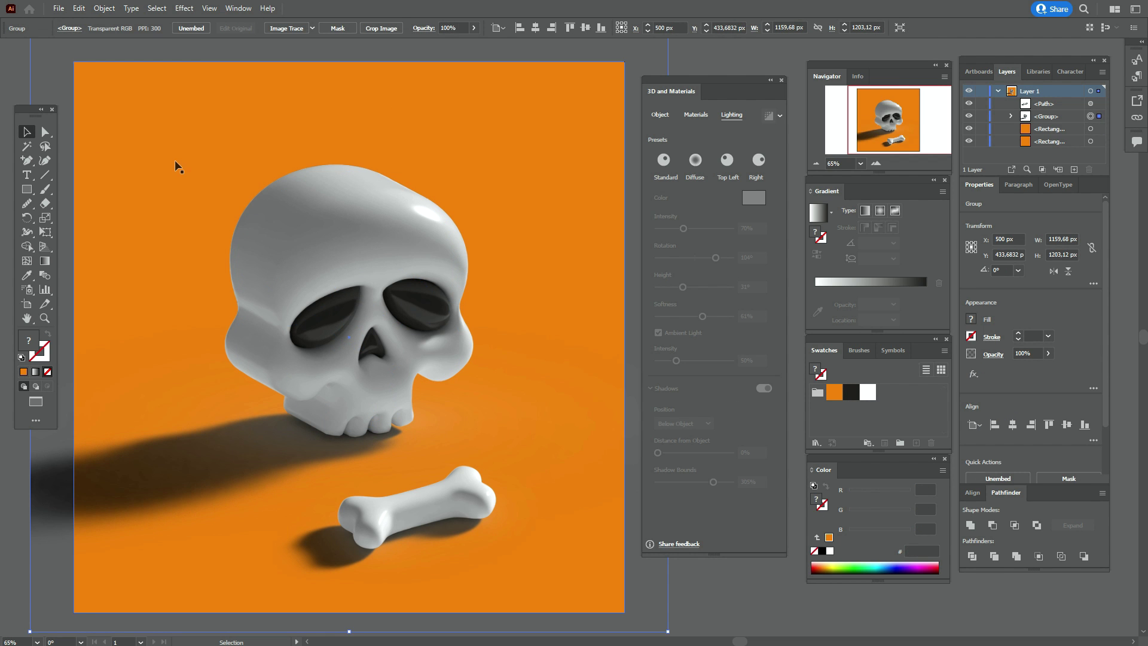
key(ctrl+alt+bracketright)
click(104, 8)
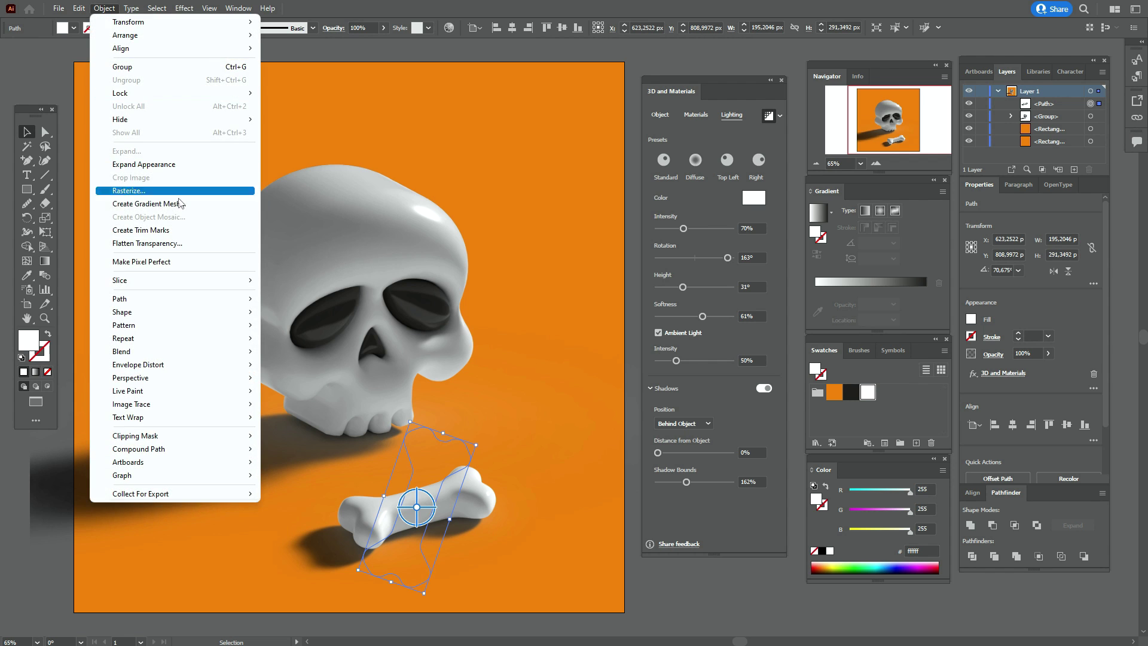
click(184, 165)
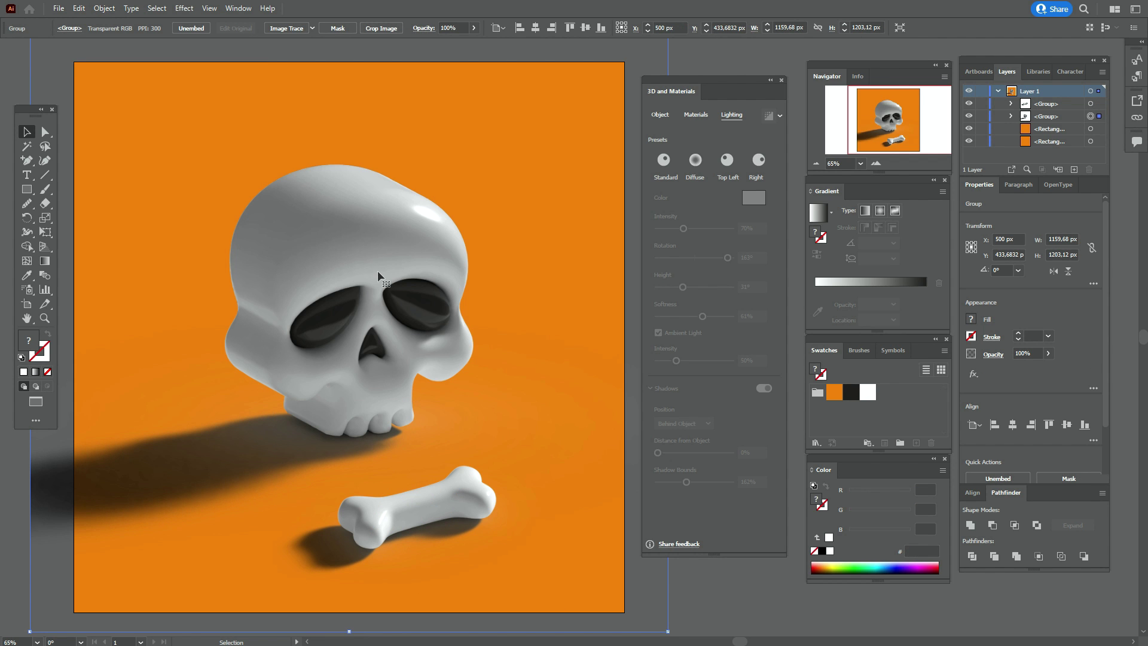
click(782, 80)
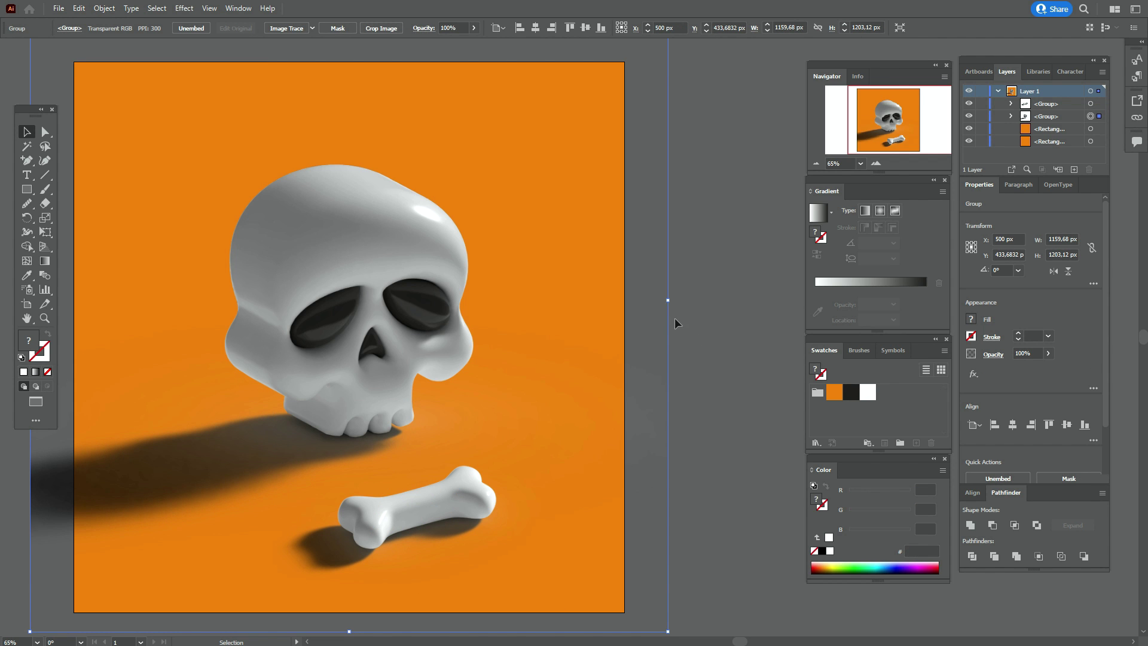
Scale the skull and bone up together to about 1319 px overall width and reposition them on the artboard
shift+click(518, 458)
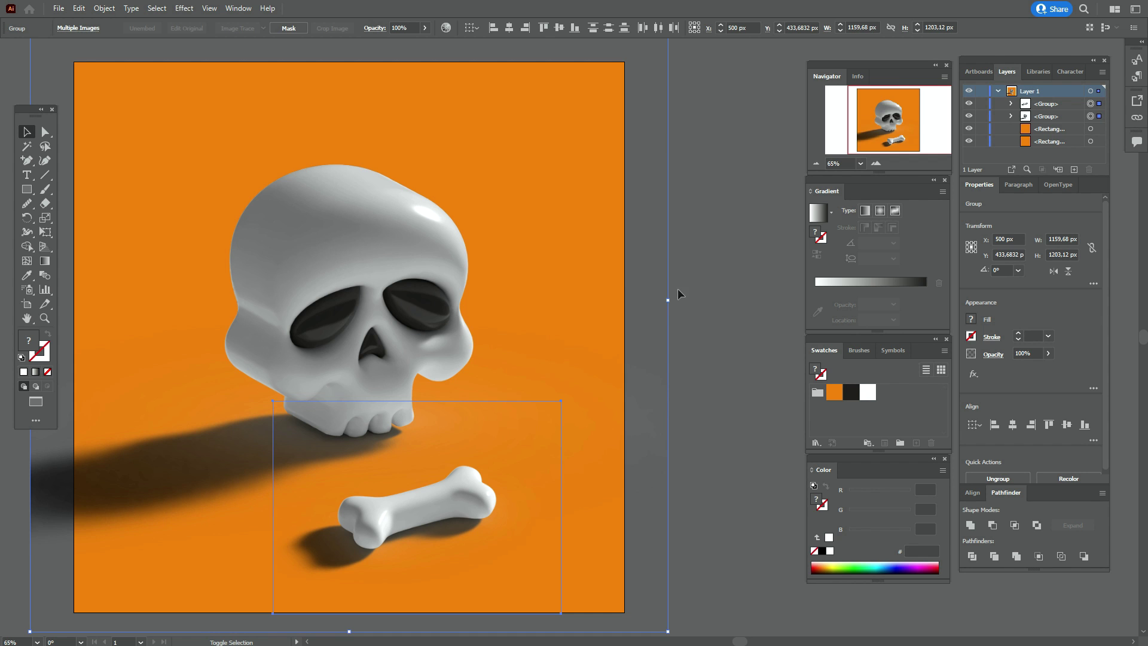
drag(668, 300, 756, 300)
drag(450, 268, 423, 253)
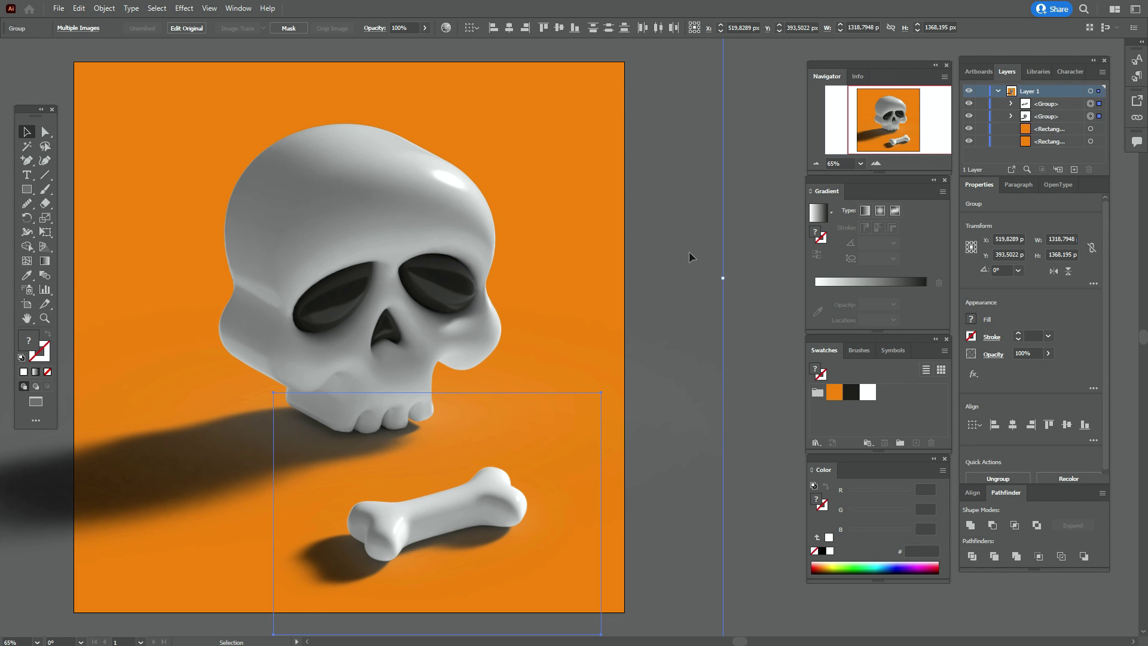
click(758, 239)
Paste another copy of the background rectangle in place and bring it to the front
click(619, 220)
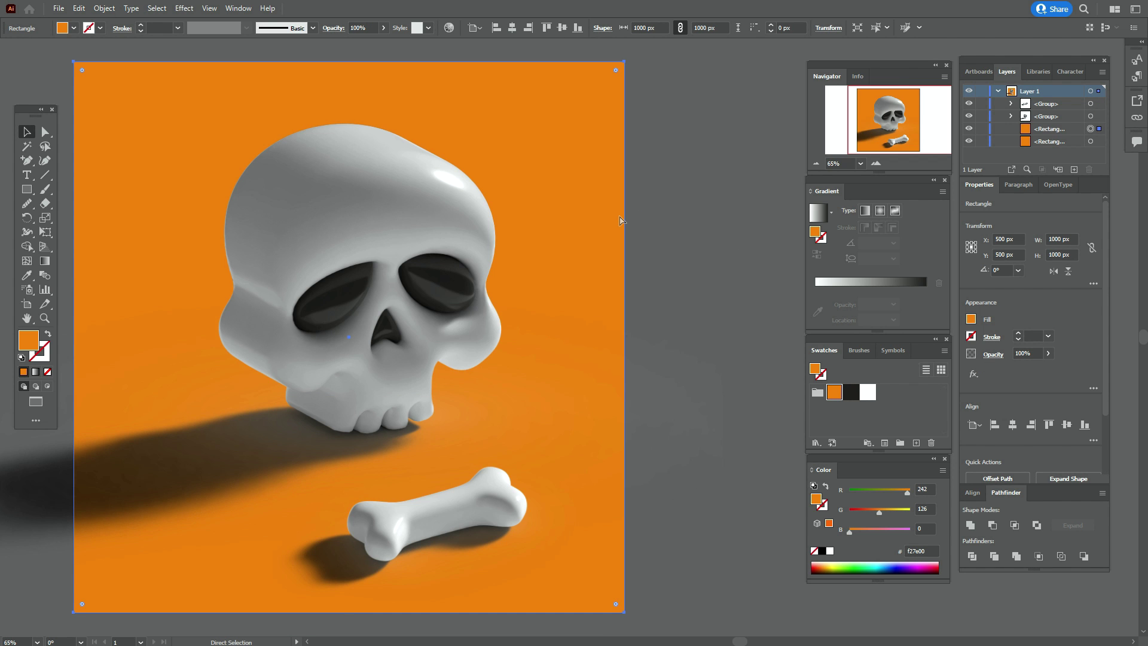
key(ctrl+f)
right_click(619, 220)
mouse_move(720, 499)
click(800, 498)
Make a clipping mask from all the artwork using the front rectangle
key(ctrl+a)
right_click(486, 365)
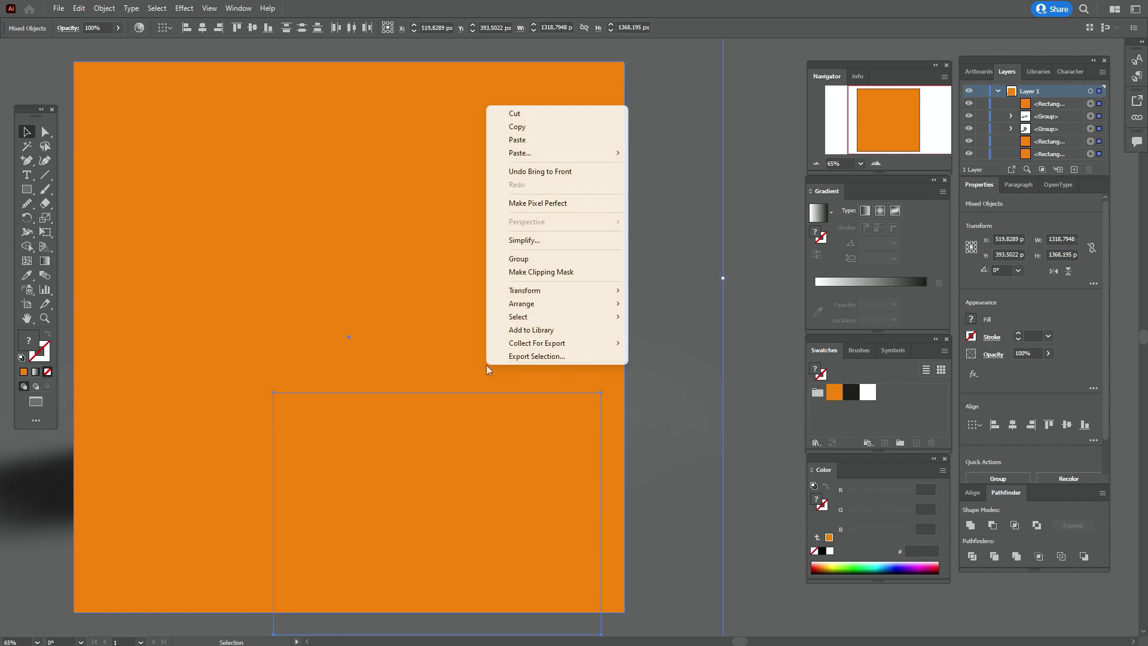
click(530, 272)
click(690, 346)
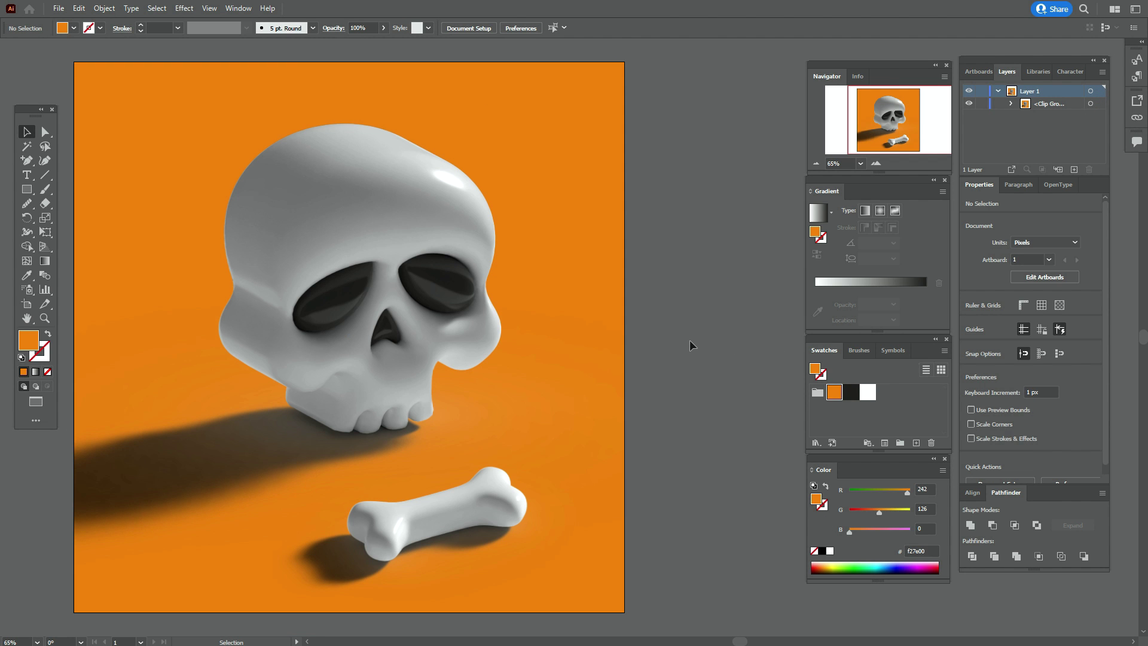
click(27, 318)
drag(237, 355, 312, 356)
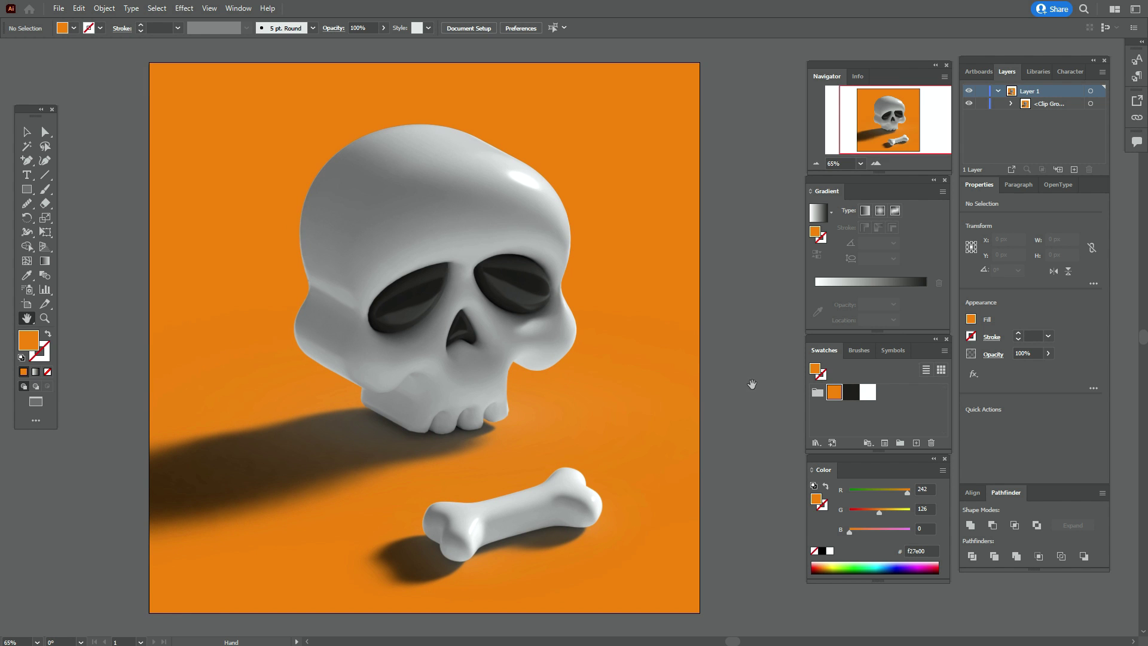